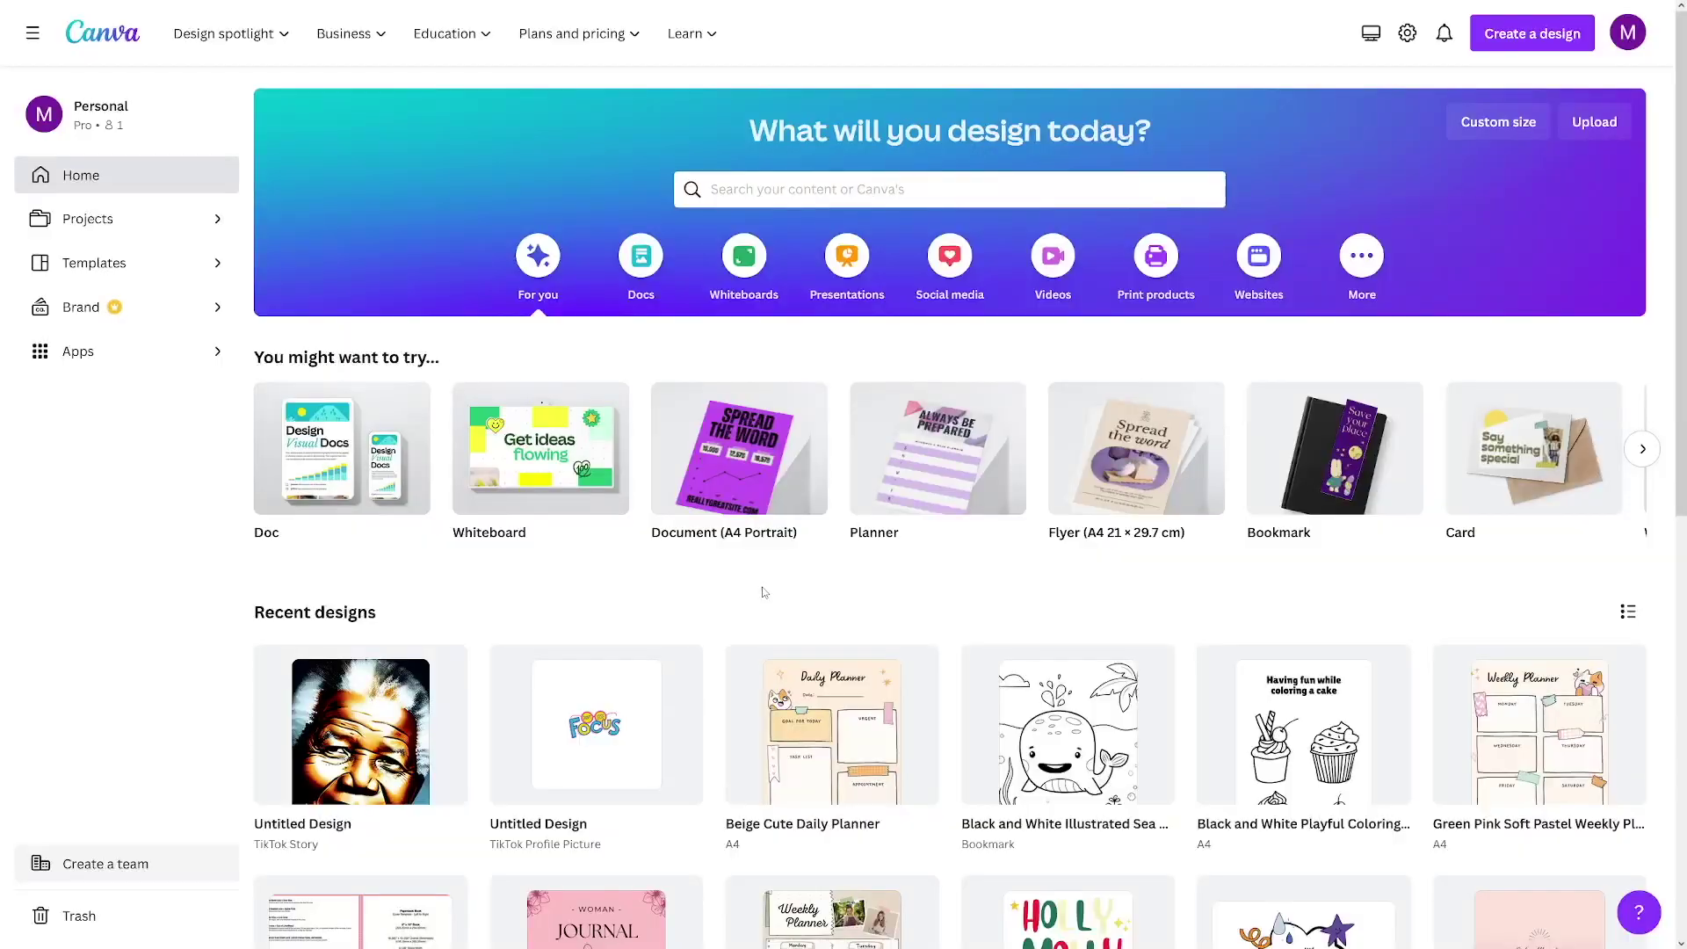
# - Scroll through the Canva home page, then move to the Practical Wisdom YouTube channel
pyautogui.scroll(-3, 634, 529)
pyautogui.scroll(3, 671, 557)
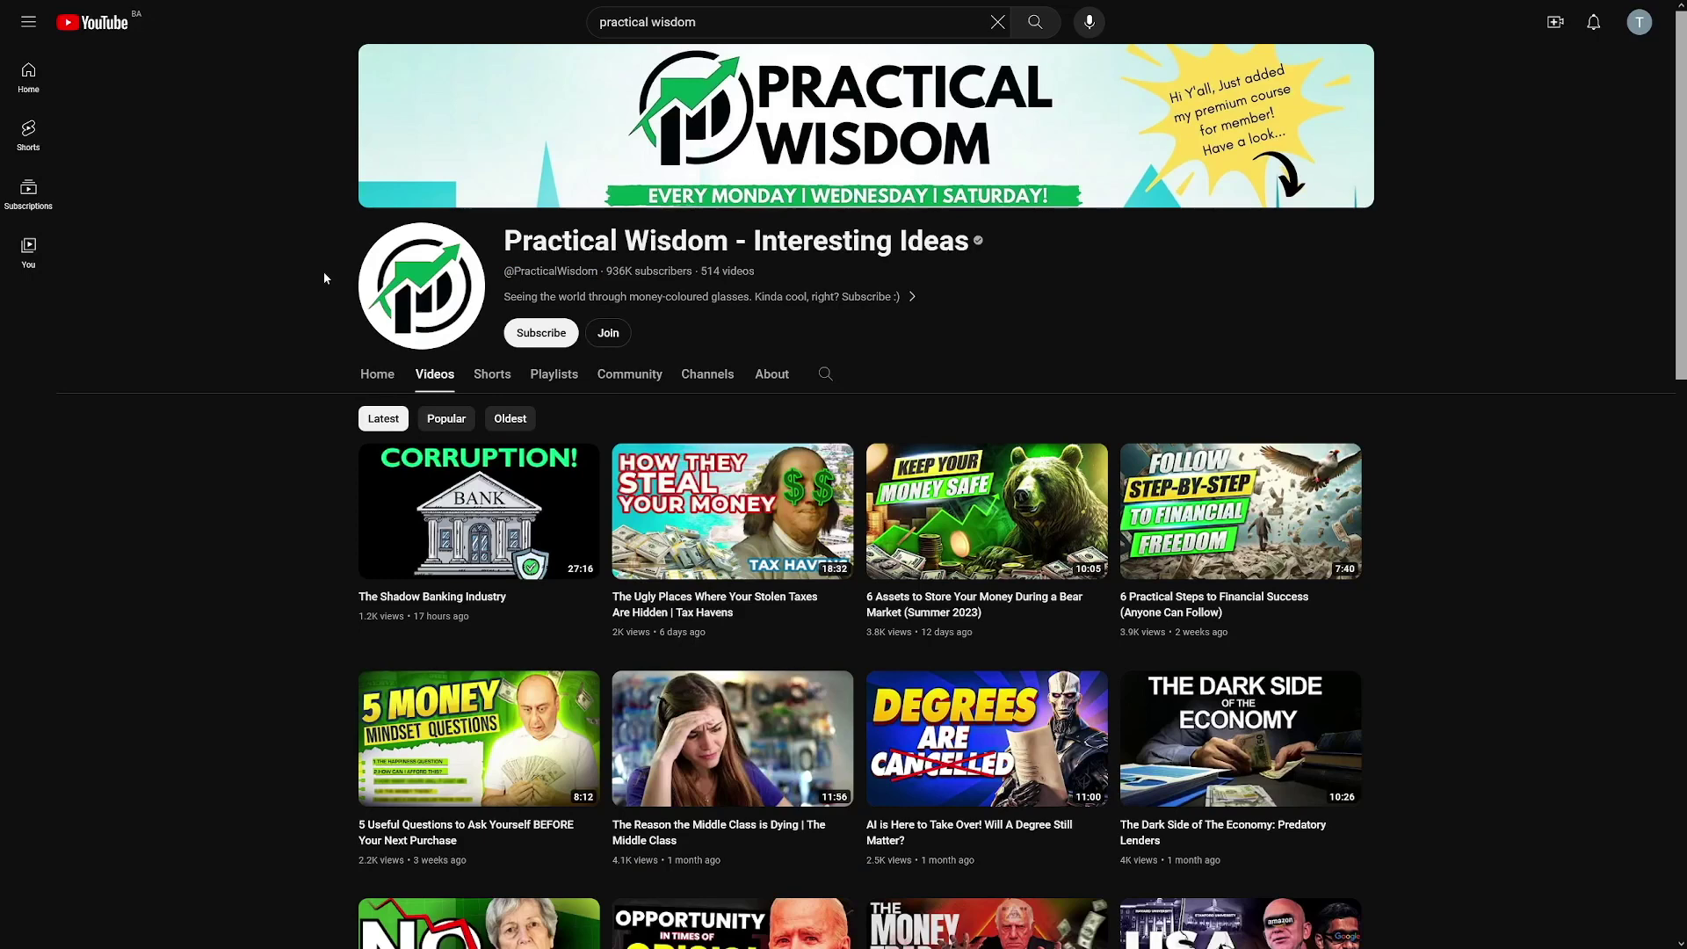
# - Scroll the Practical Wisdom video list and select the channel title to look up on Social Blade
pyautogui.scroll(-2, 324, 272)
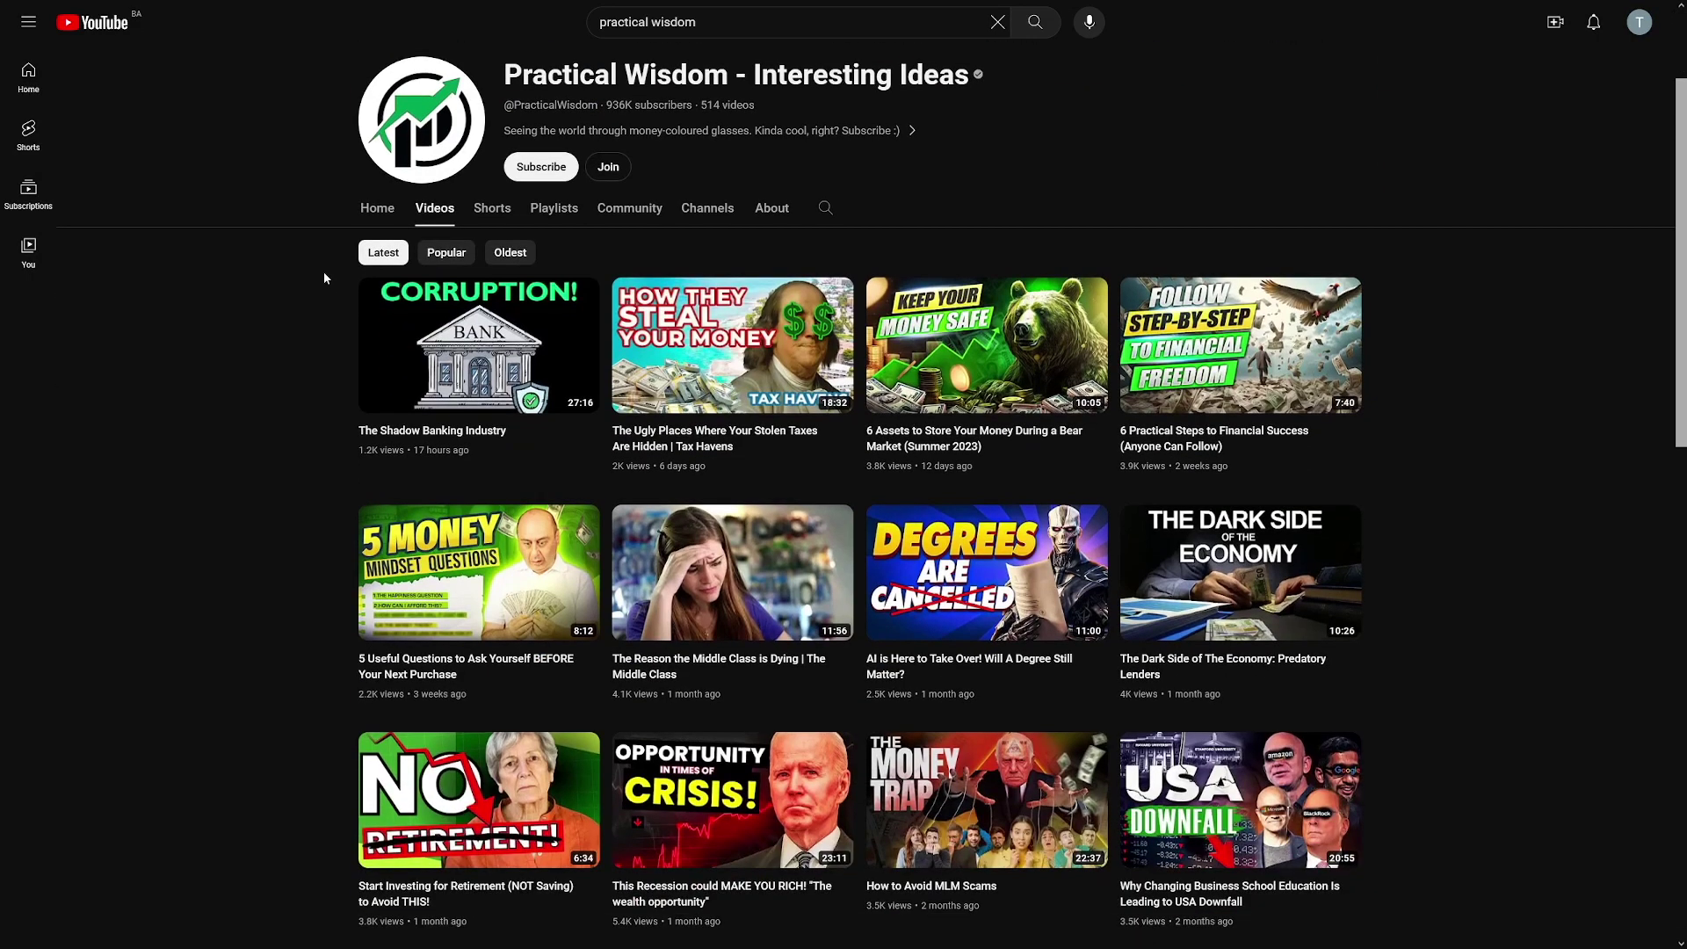
pyautogui.scroll(2, 323, 272)
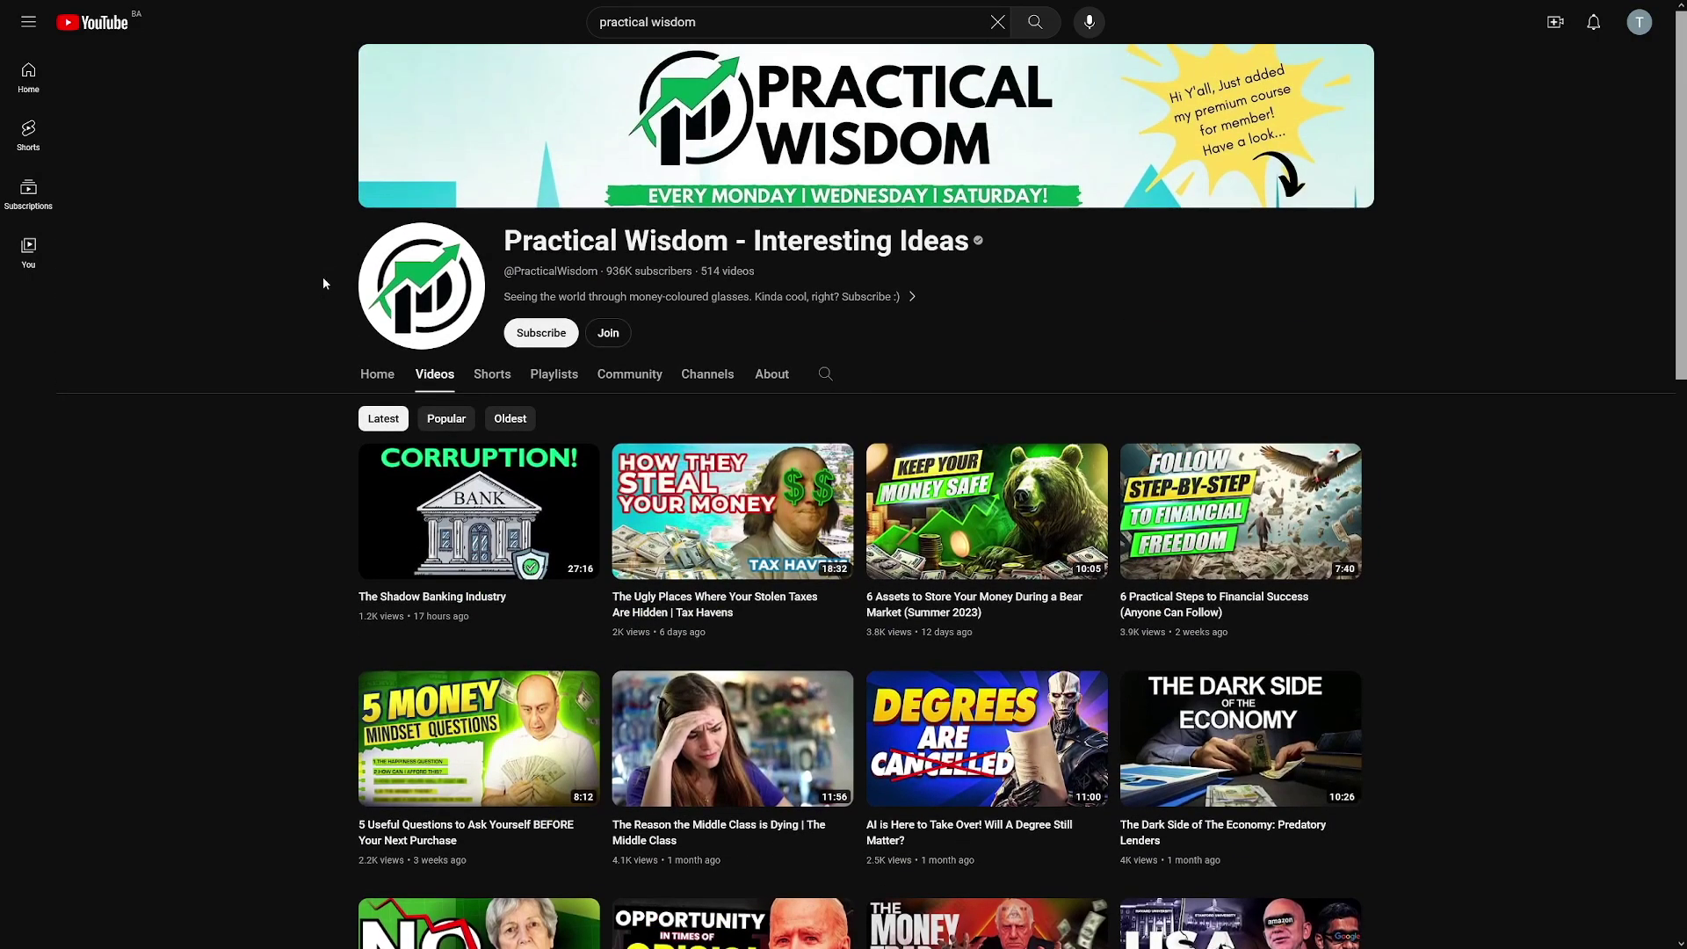
pyautogui.moveTo(701, 498)
pyautogui.moveTo(524, 241); pyautogui.dragTo(1004, 252)
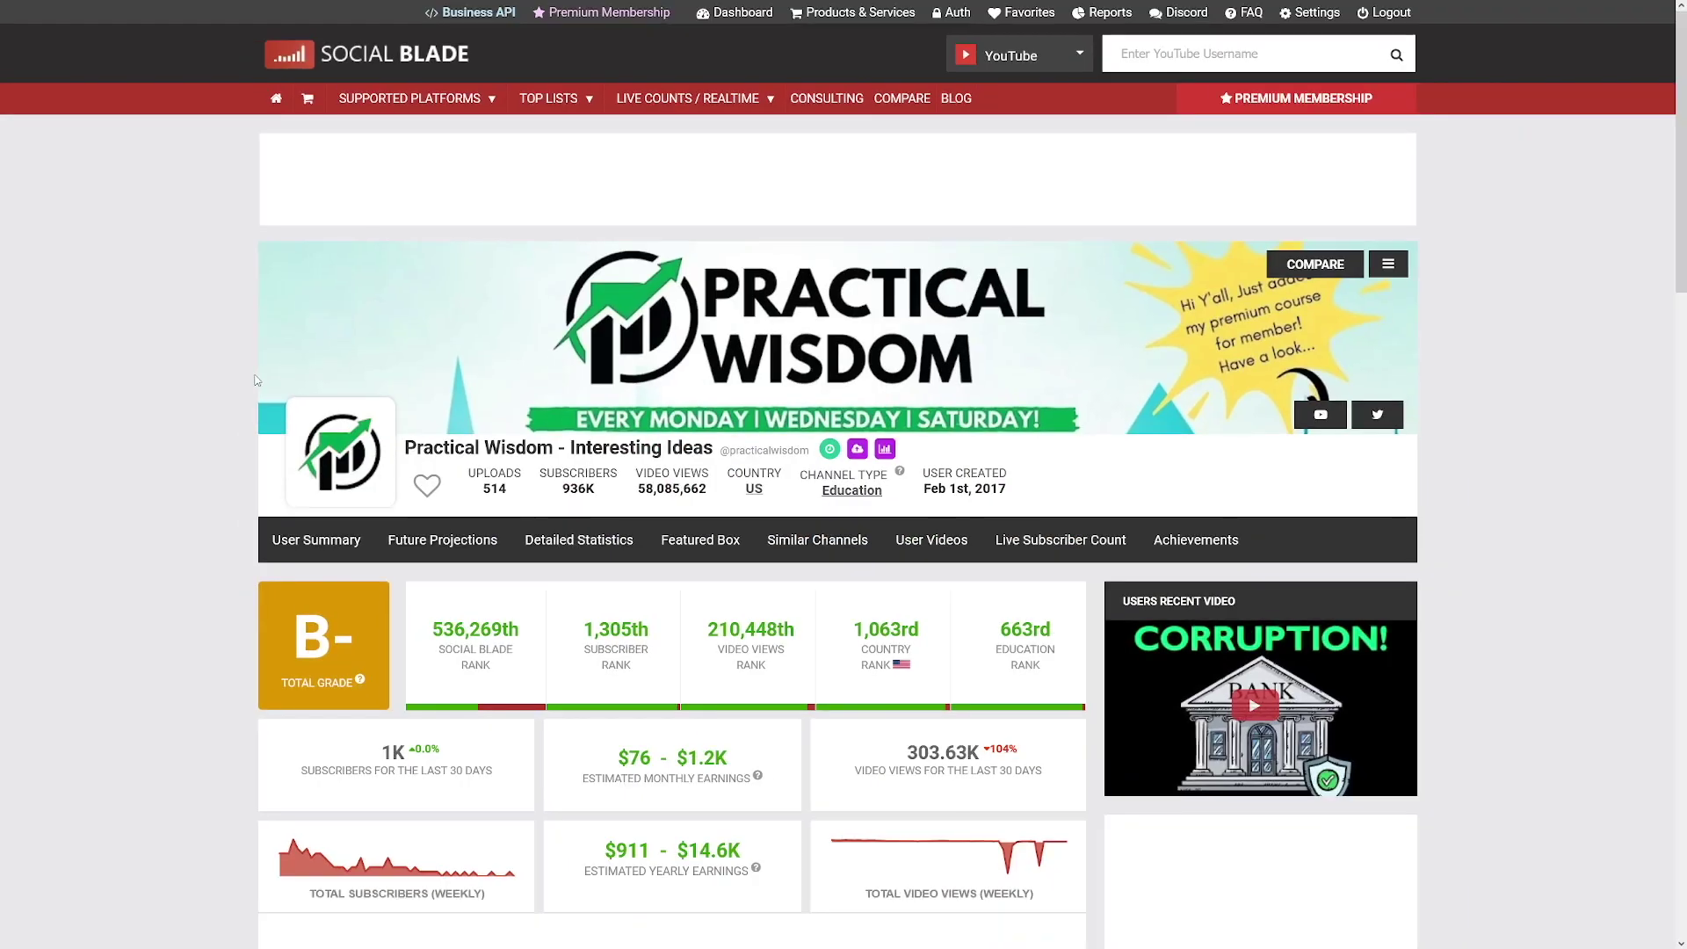
# - Review Practical Wisdom's earnings cards on Social Blade and clear the $1.2K highlight
pyautogui.scroll(-2, 257, 379)
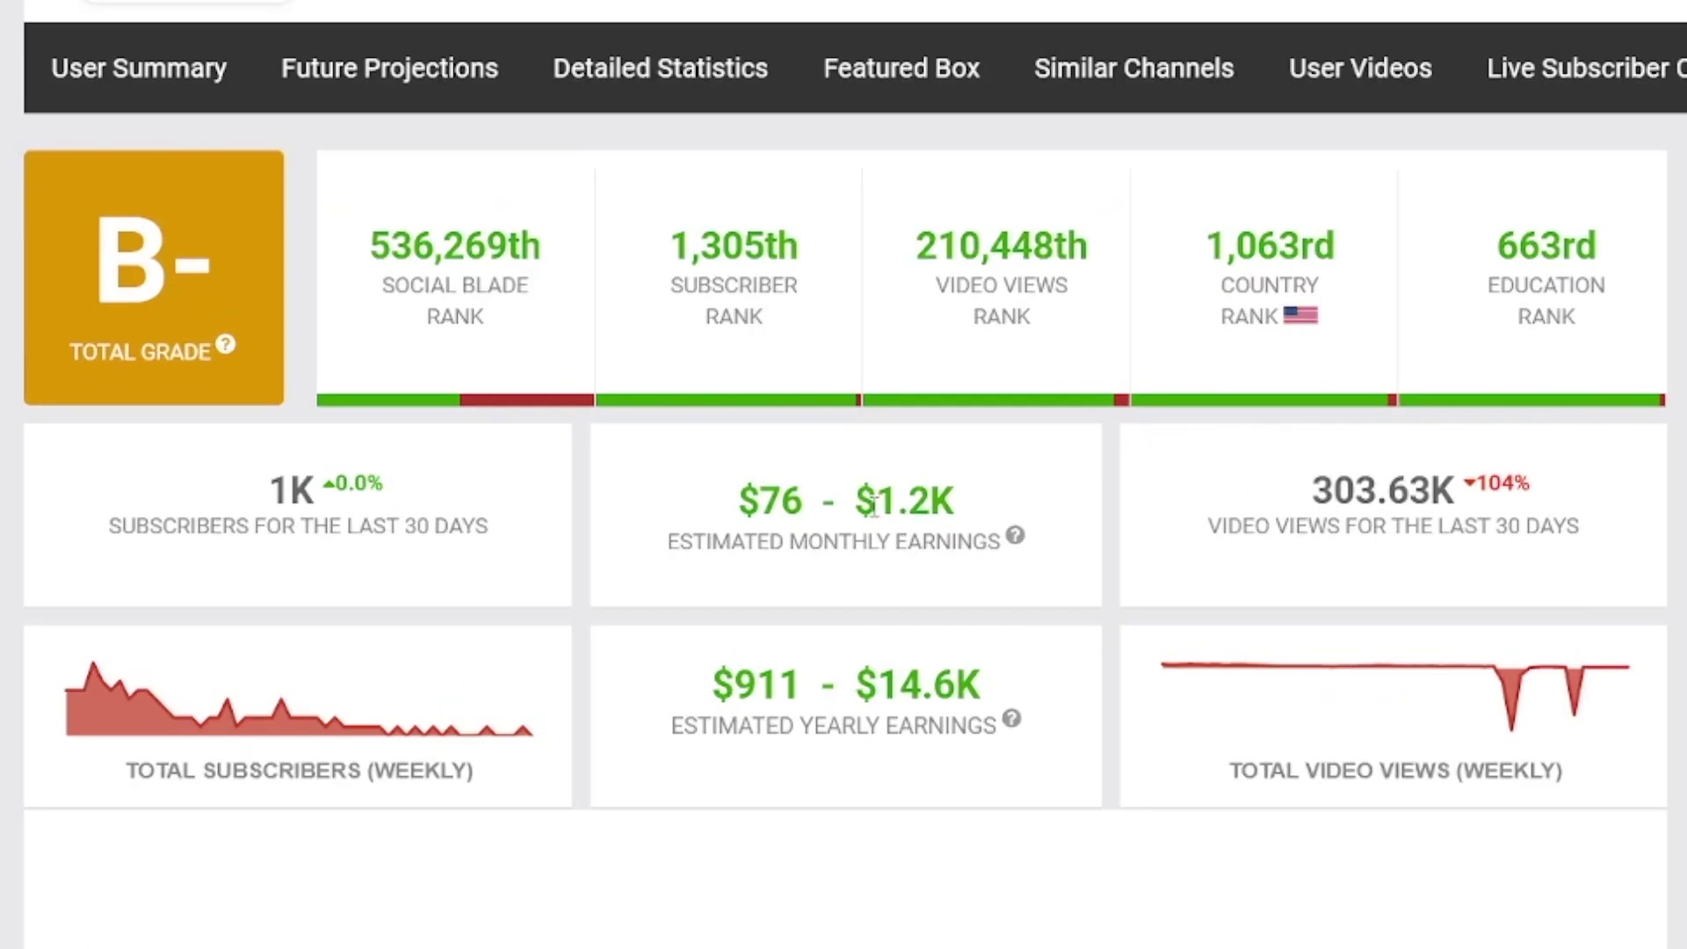
pyautogui.click(967, 512)
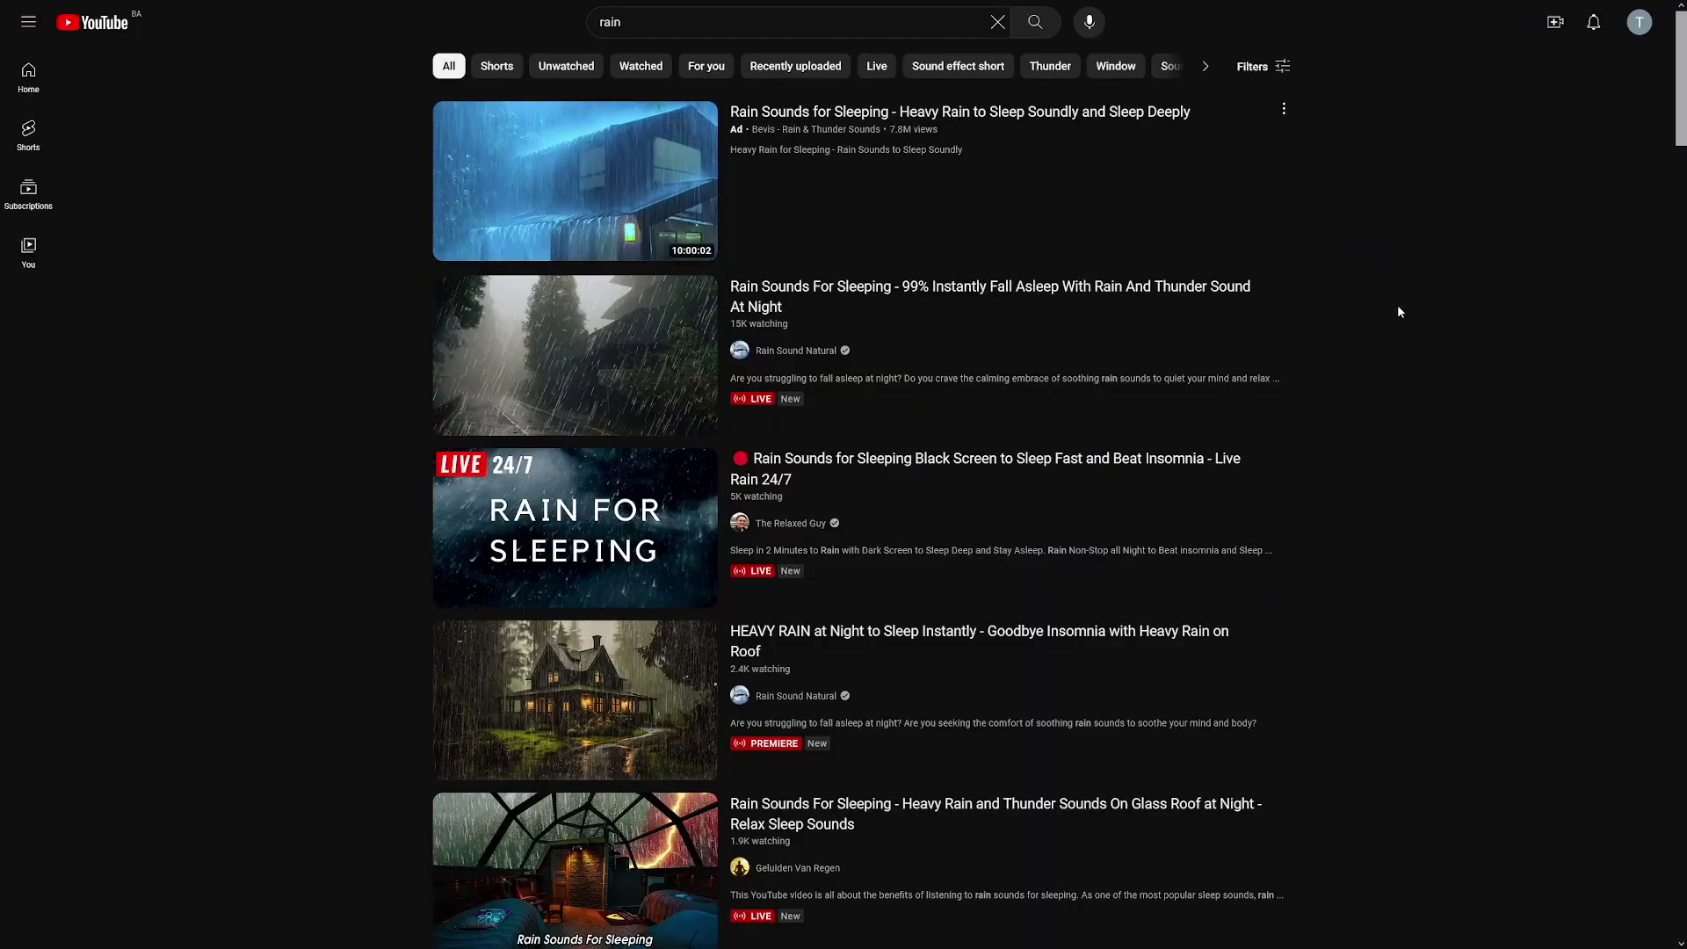
# - Open the CandRfun channel from the black screen results and browse its videos
pyautogui.scroll(-2, 1344, 322)
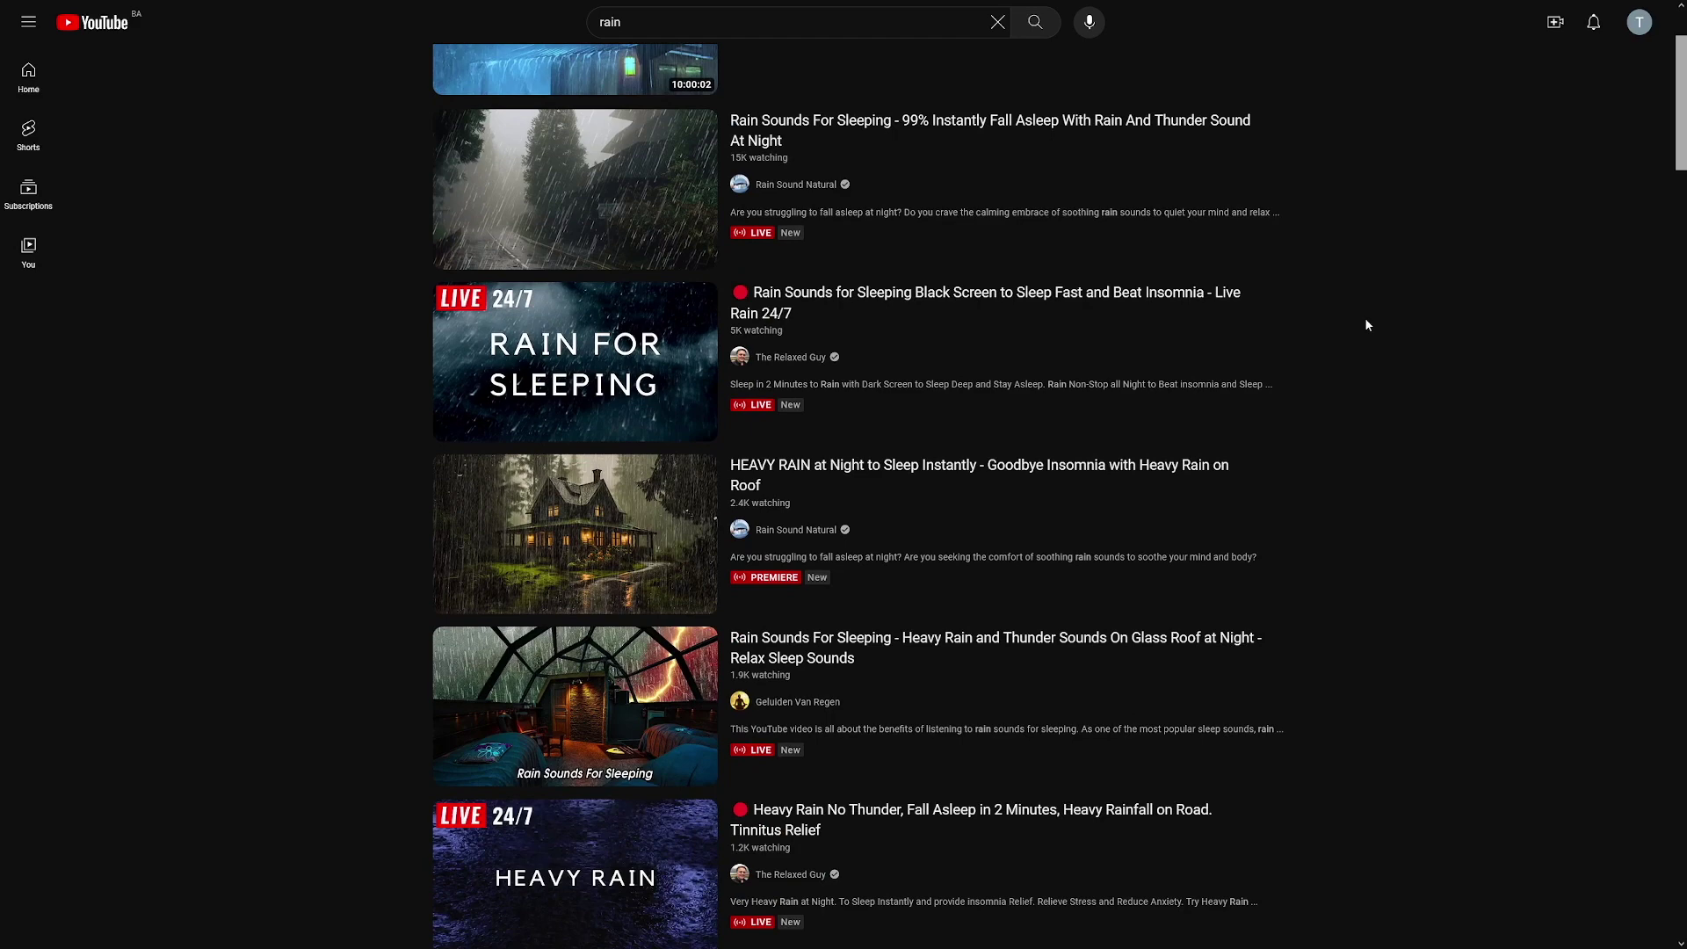
pyautogui.scroll(-2, 1392, 318)
pyautogui.scroll(4, 1409, 318)
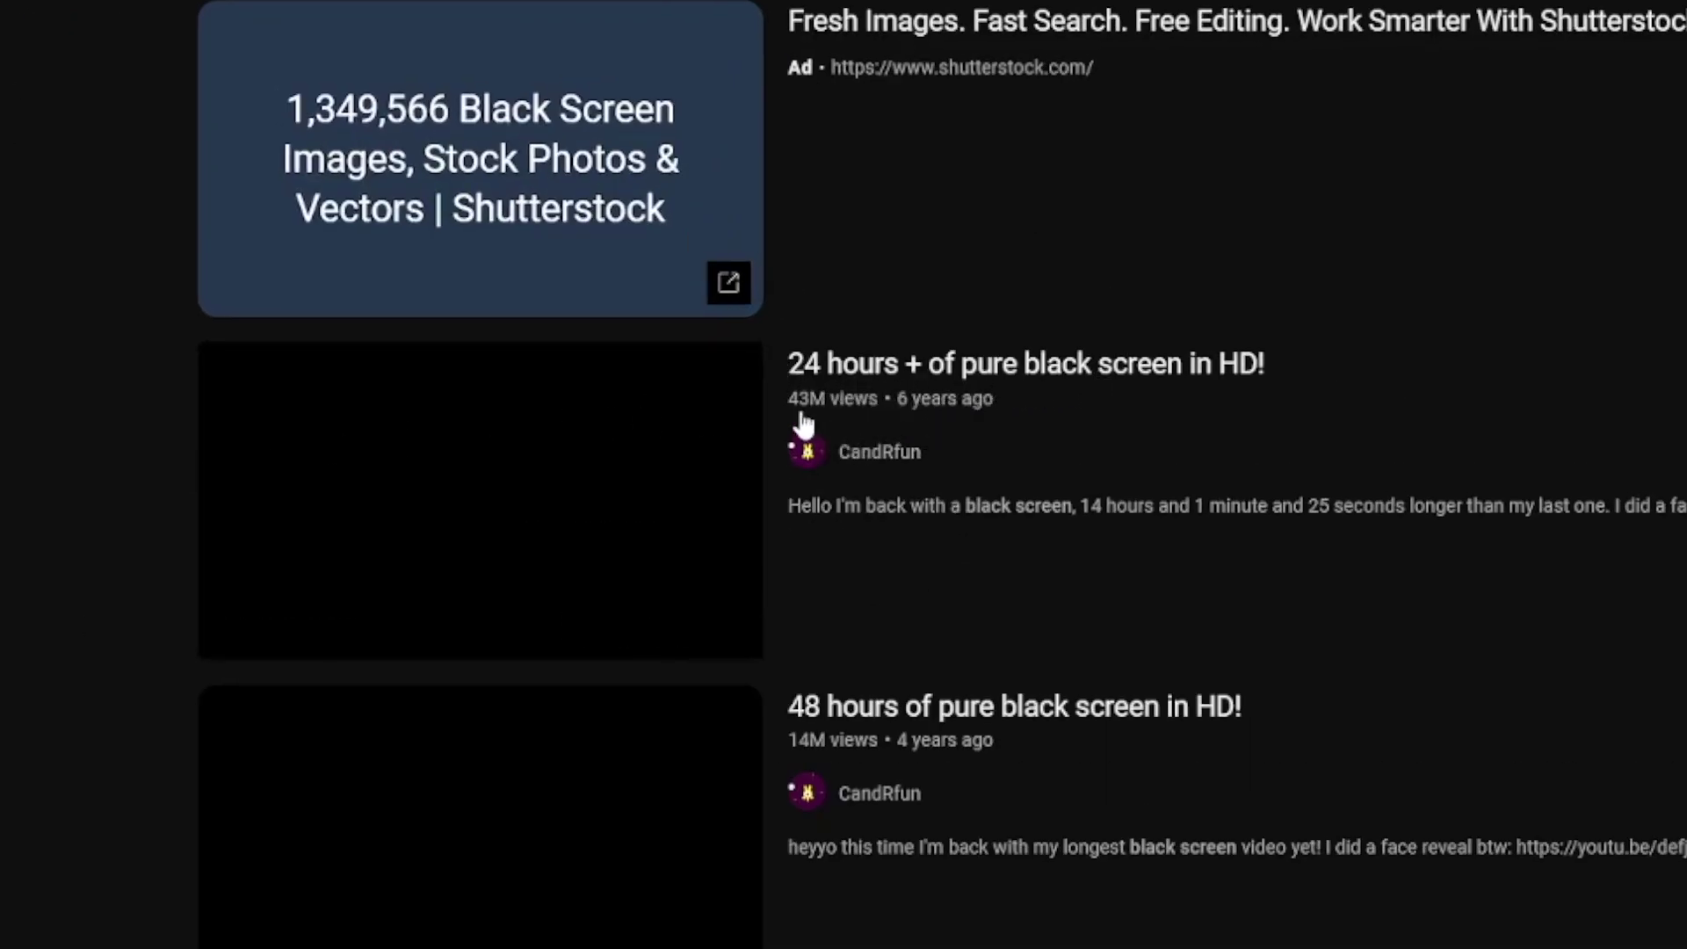
pyautogui.click(923, 457)
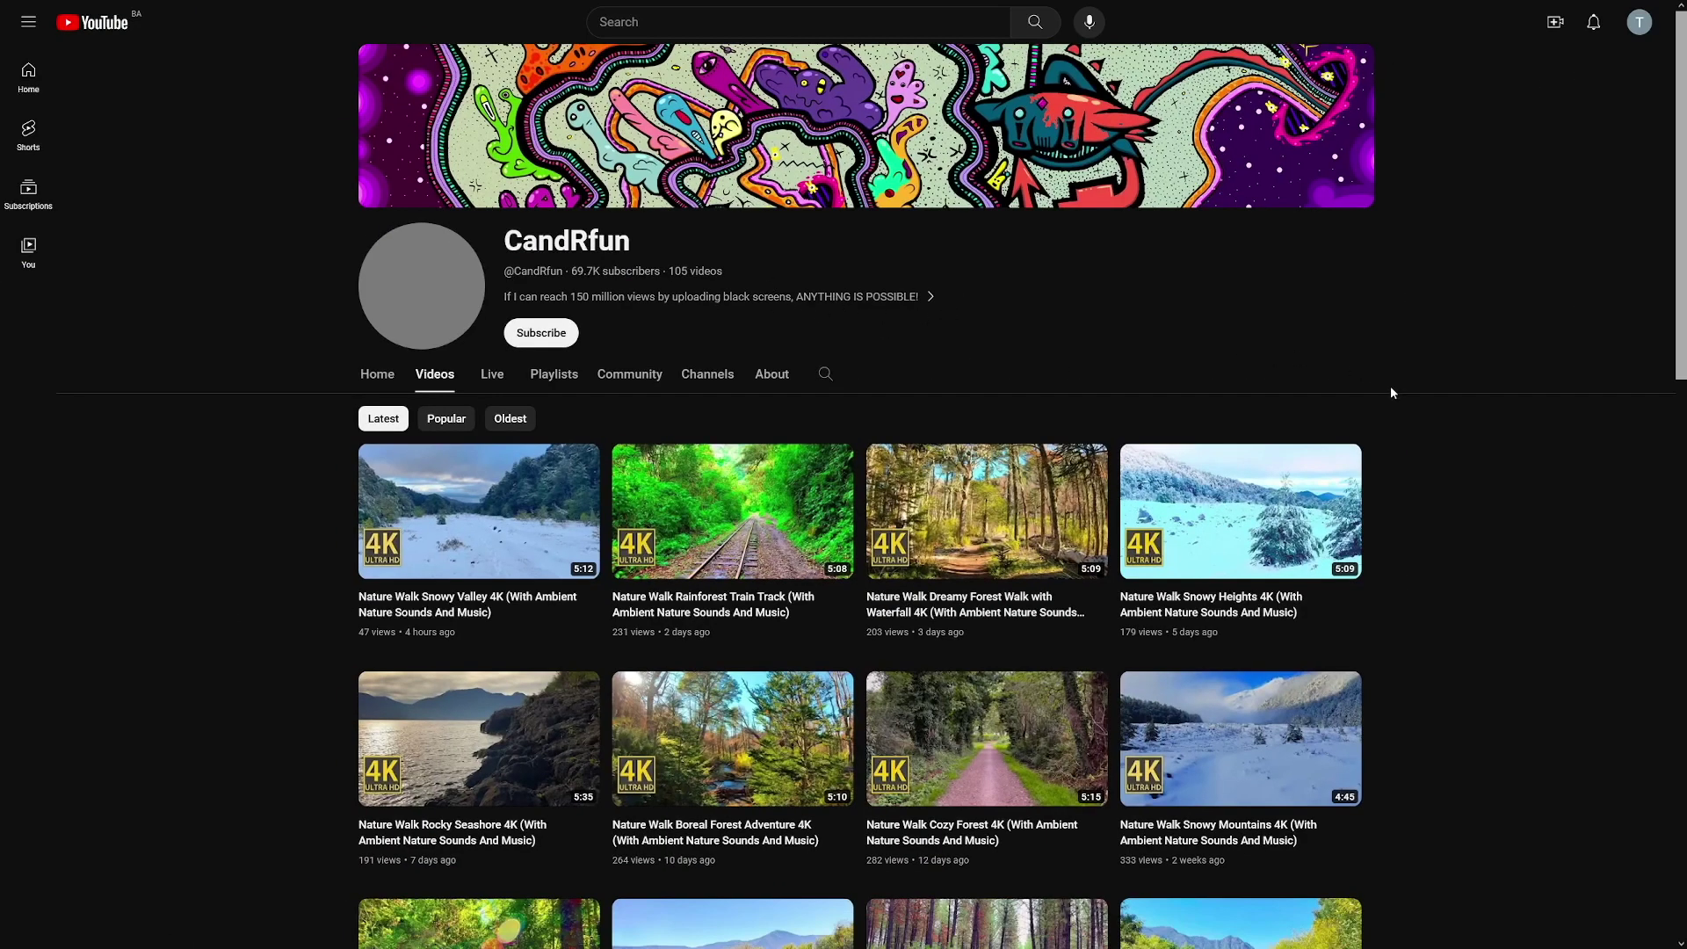
pyautogui.scroll(-5, 1390, 393)
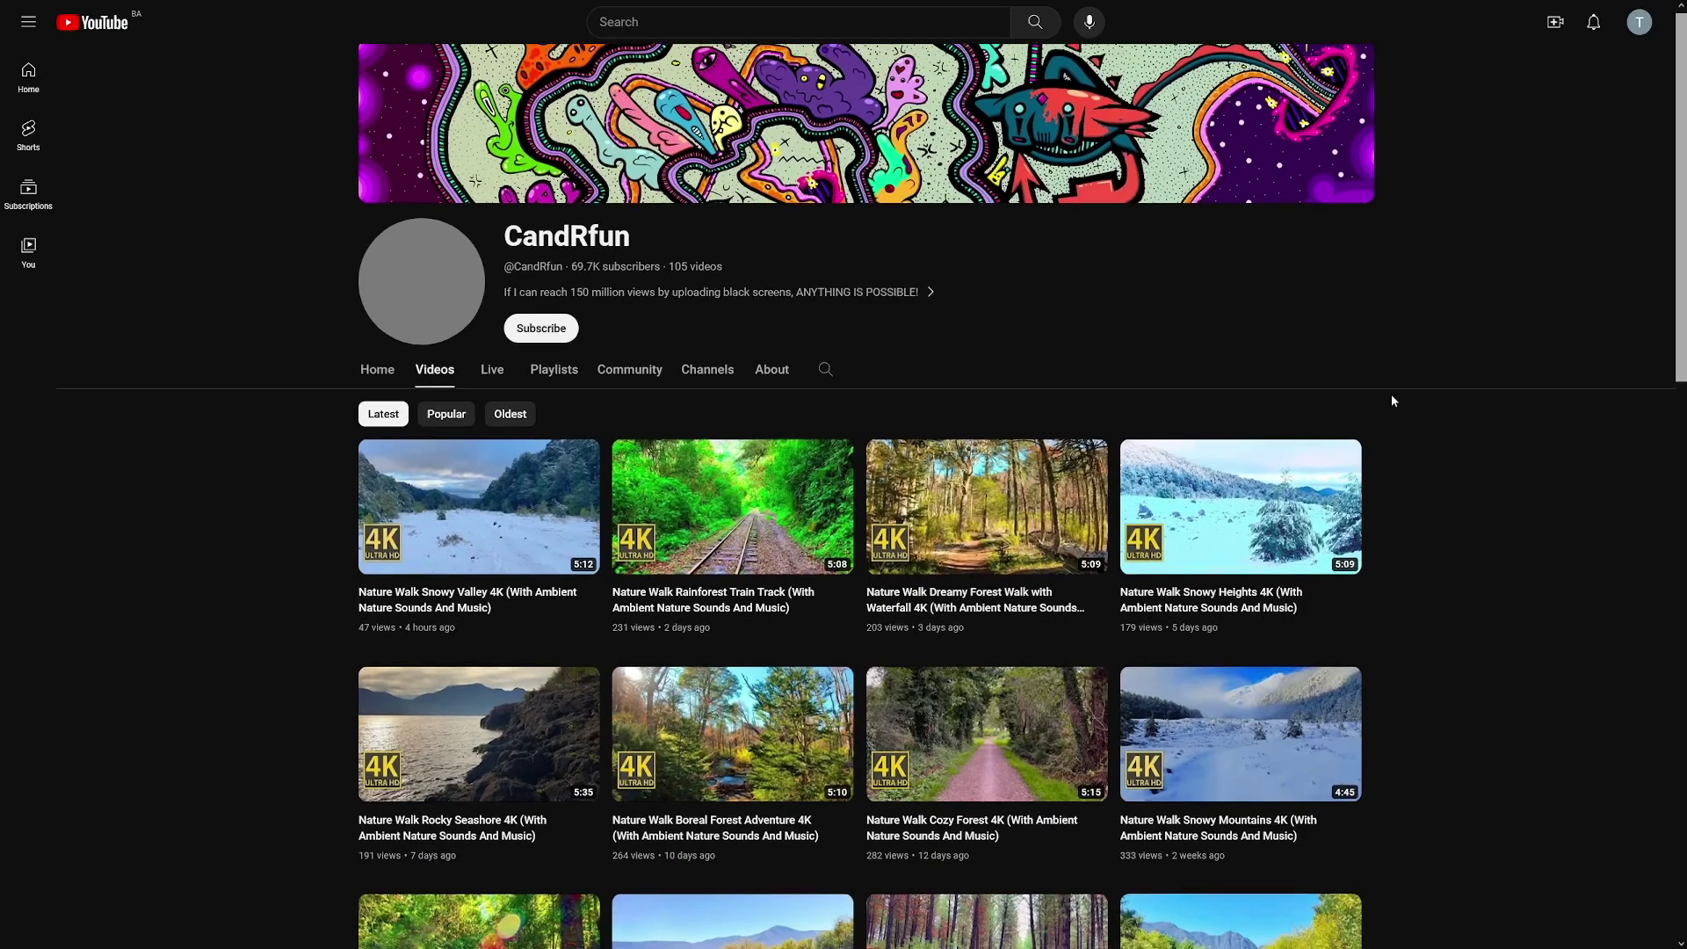
pyautogui.scroll(-2, 1393, 401)
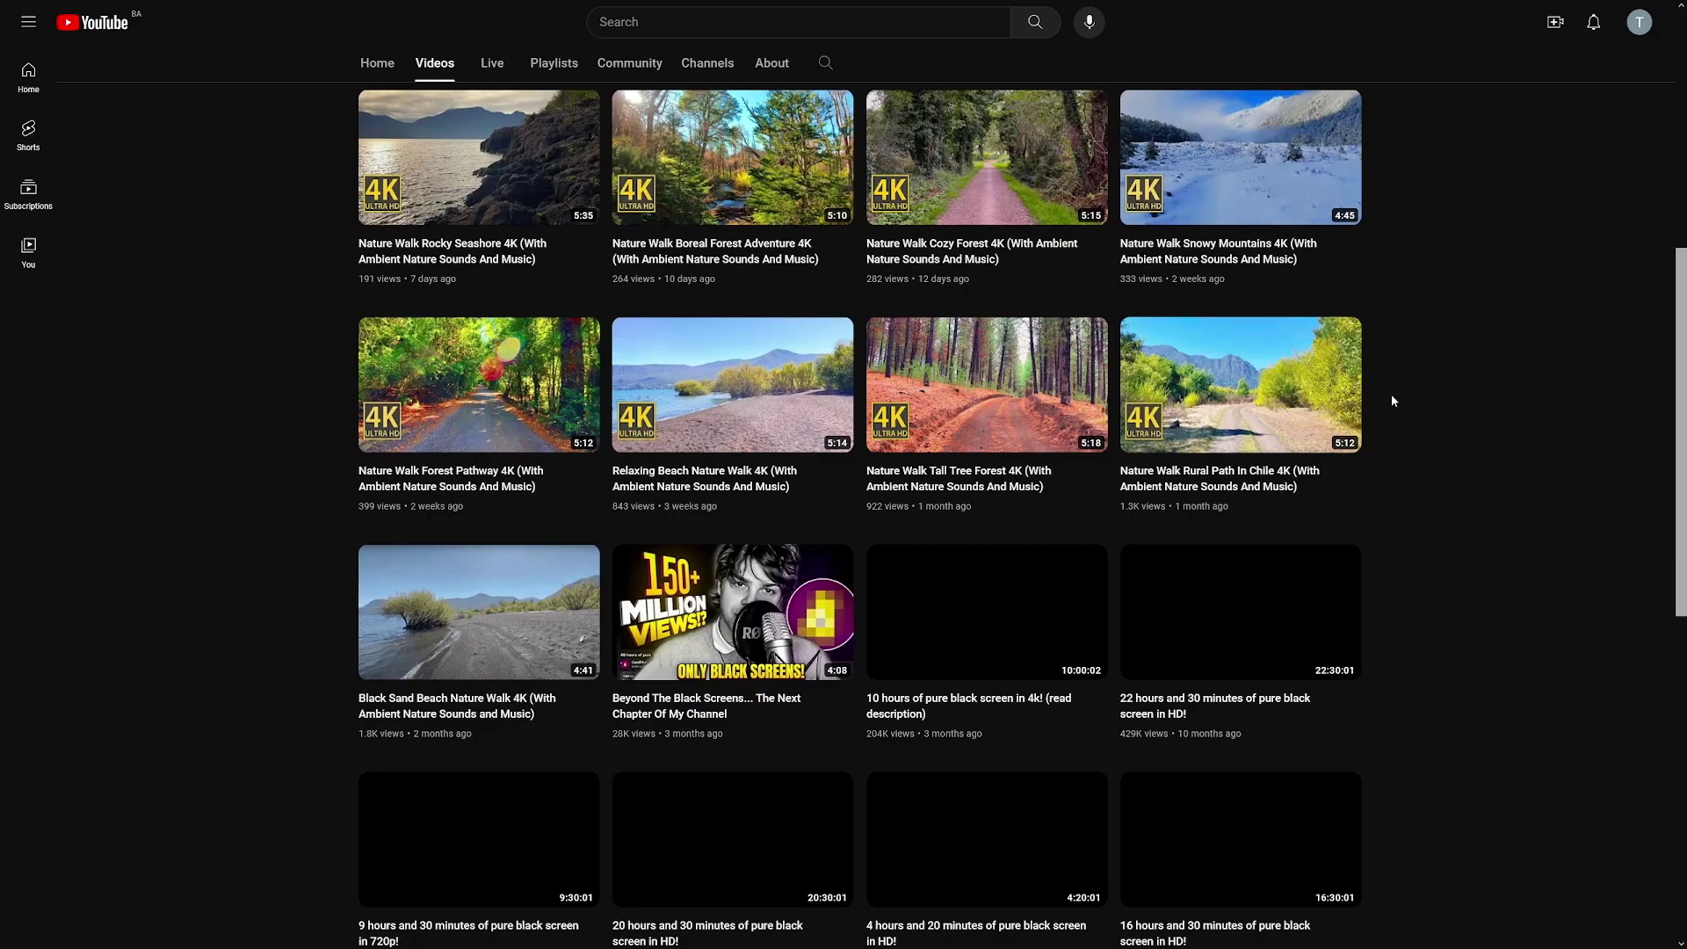
pyautogui.scroll(-4, 1393, 400)
pyautogui.scroll(-3, 1390, 394)
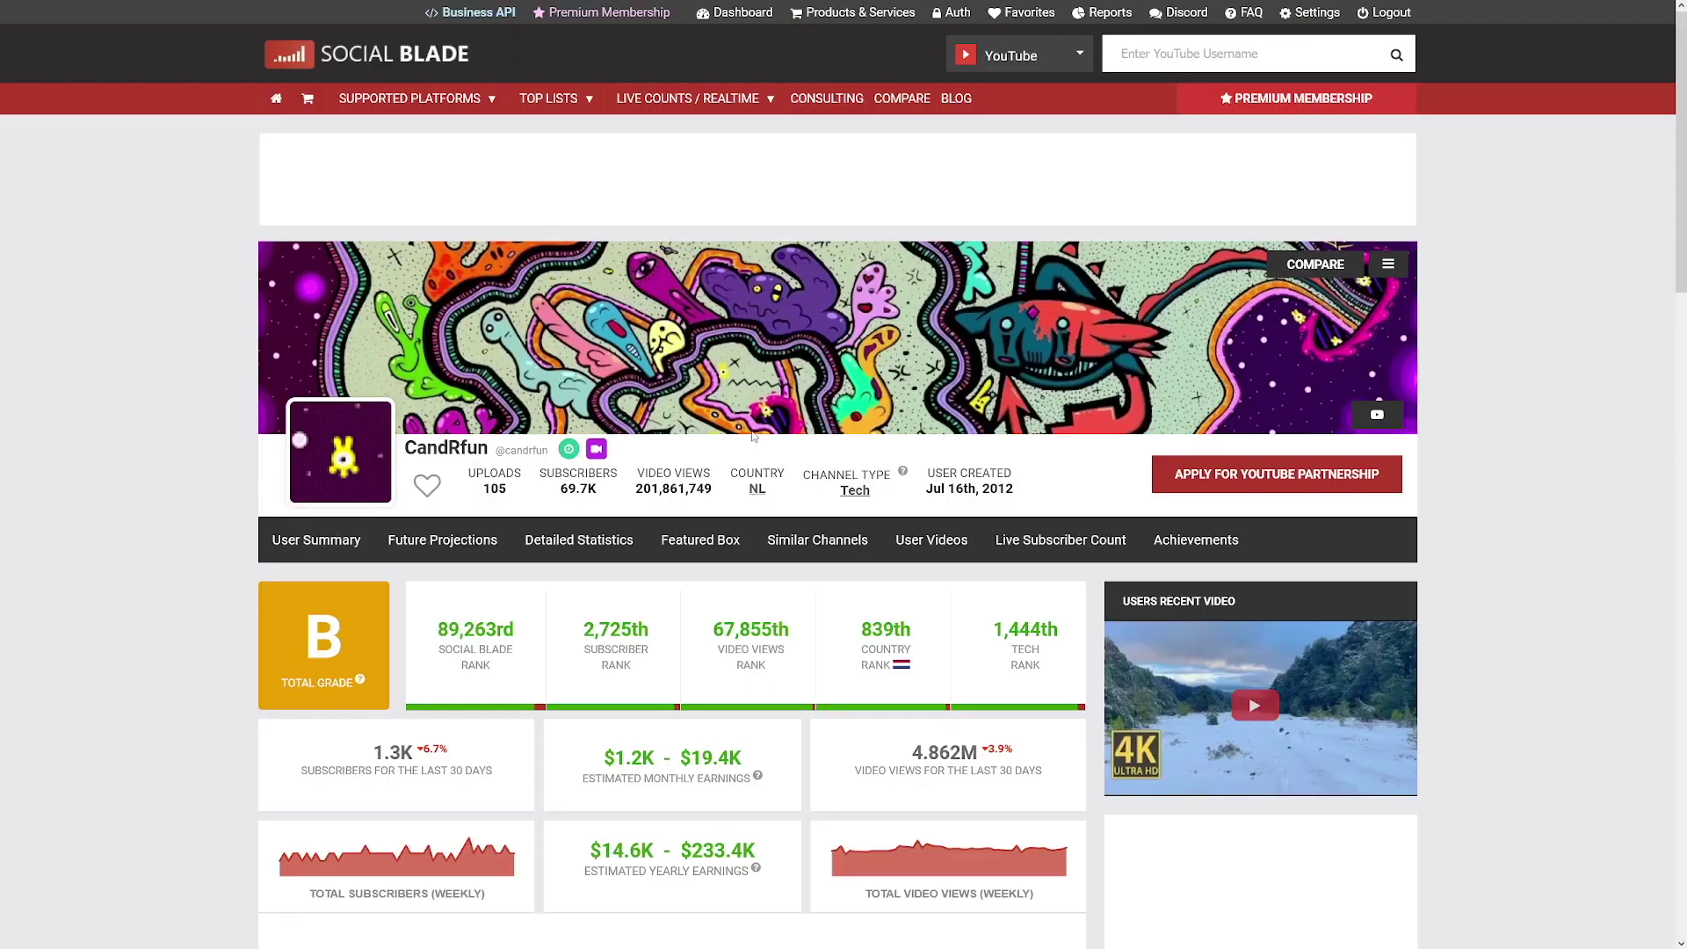
# - Highlight CandRfun's upper monthly earnings estimate in Social Blade's stats cards
pyautogui.scroll(-2, 738, 600)
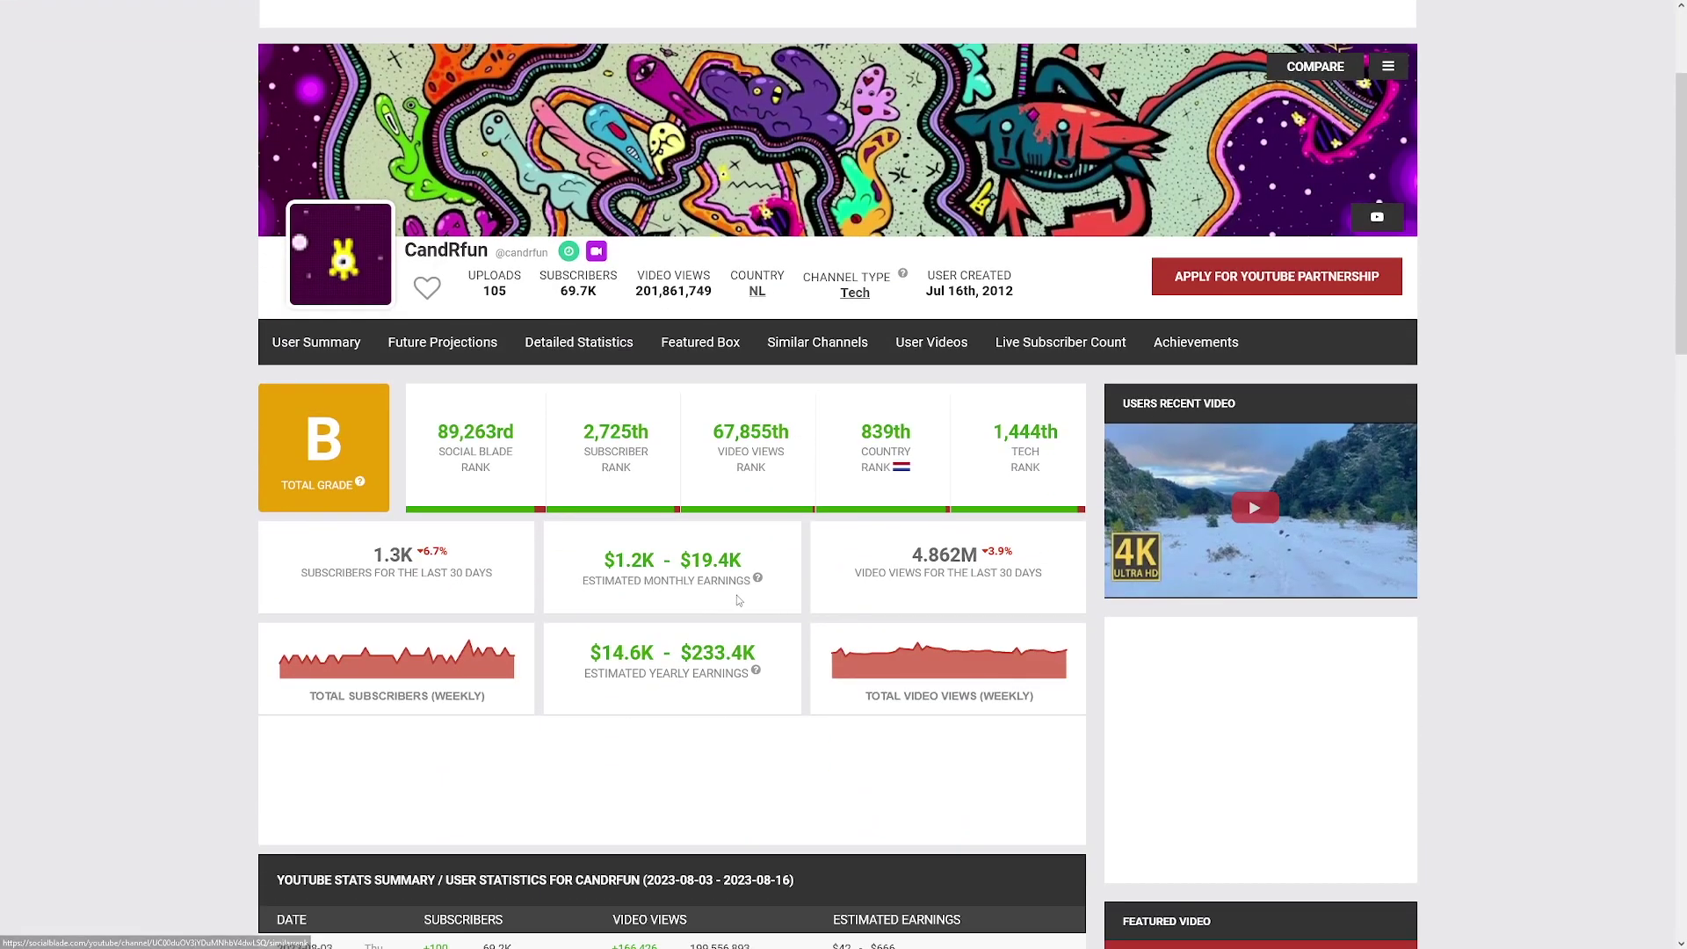
pyautogui.moveTo(679, 564); pyautogui.dragTo(726, 552)
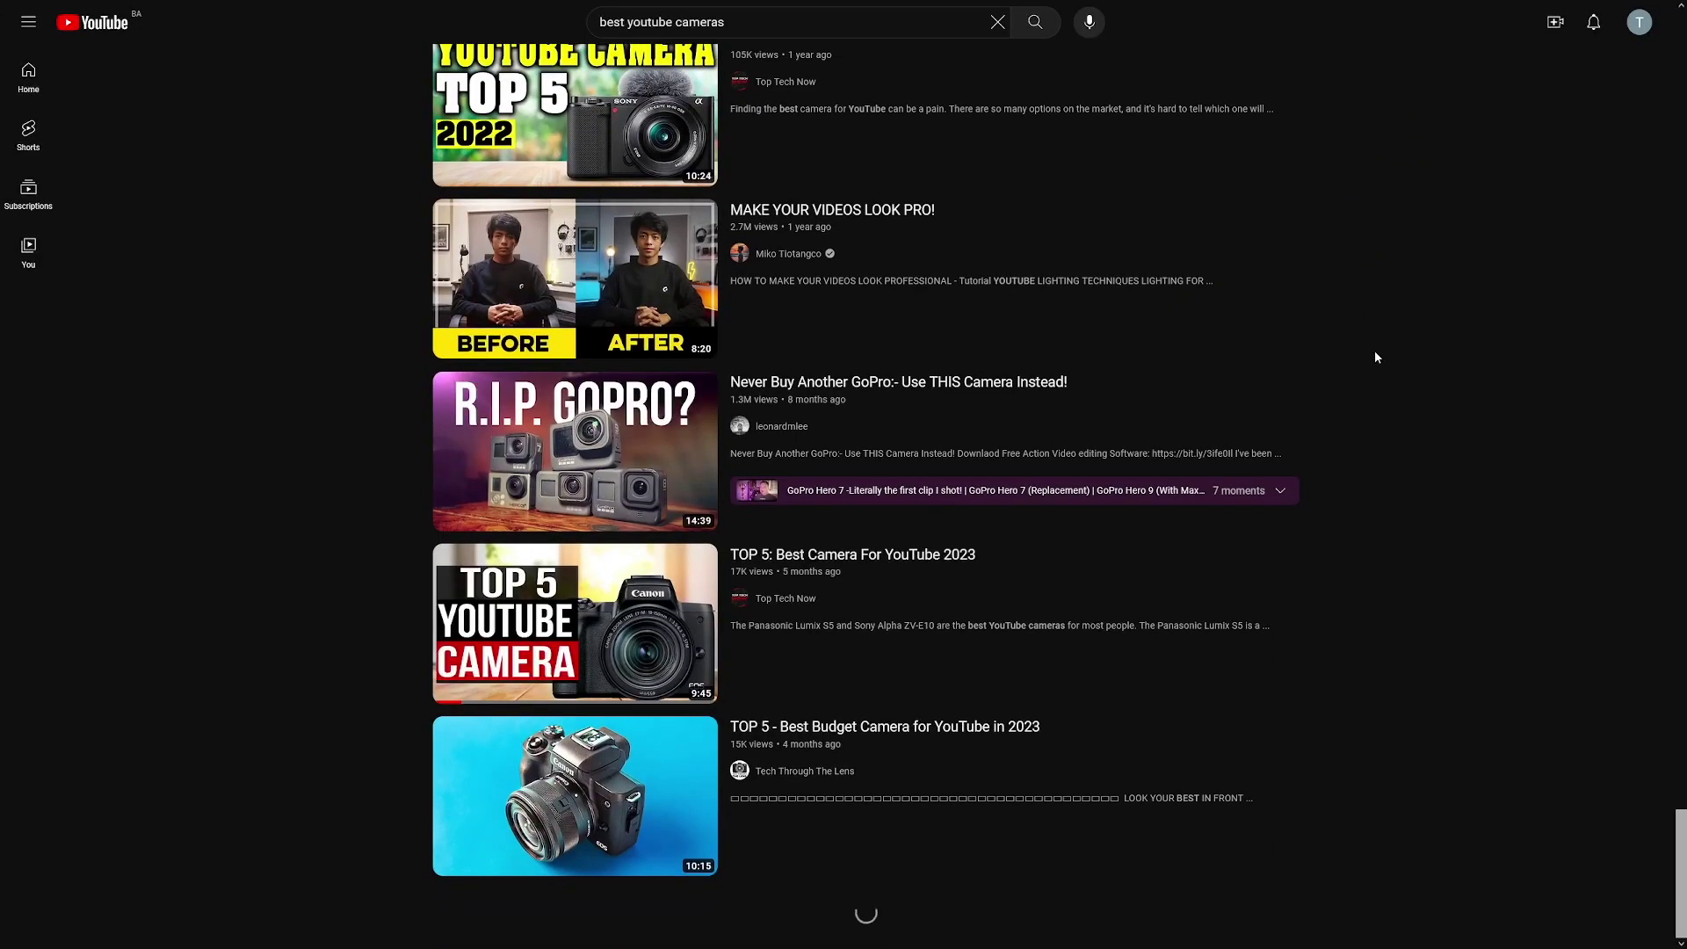
# - Open the 'TOP 5: Best Camera For YouTube 2023' video and expand its description's camera links
pyautogui.scroll(-2, 1386, 350)
pyautogui.scroll(-1, 1389, 356)
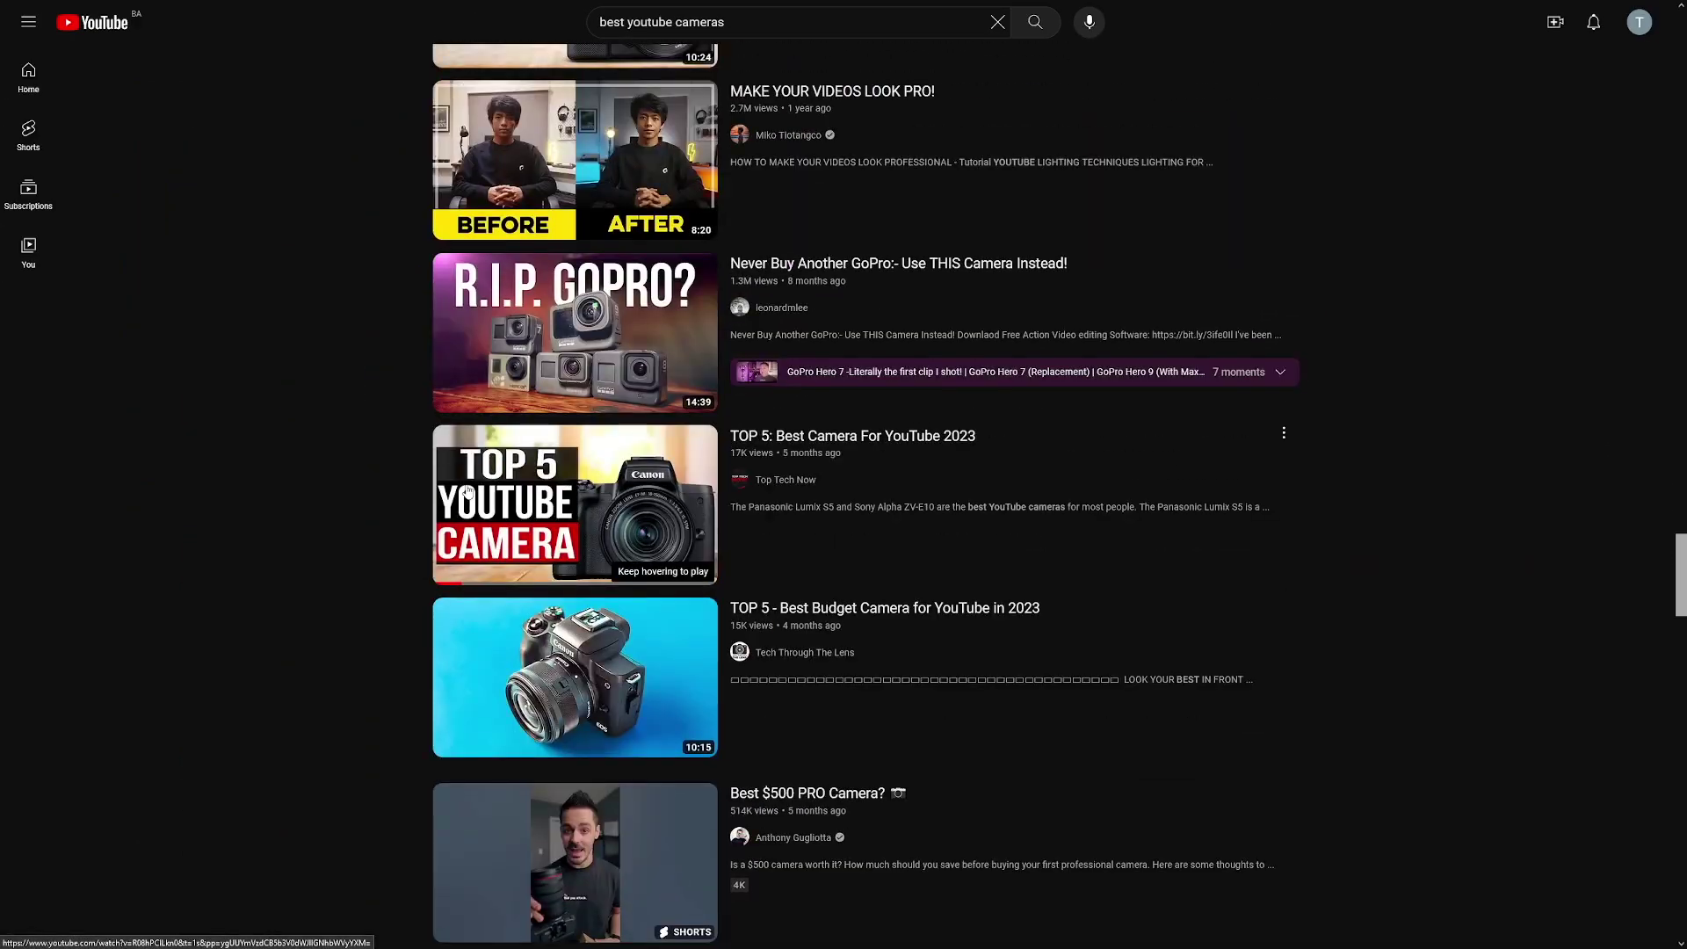
pyautogui.click(601, 454)
pyautogui.scroll(-2, 635, 452)
pyautogui.click(413, 607)
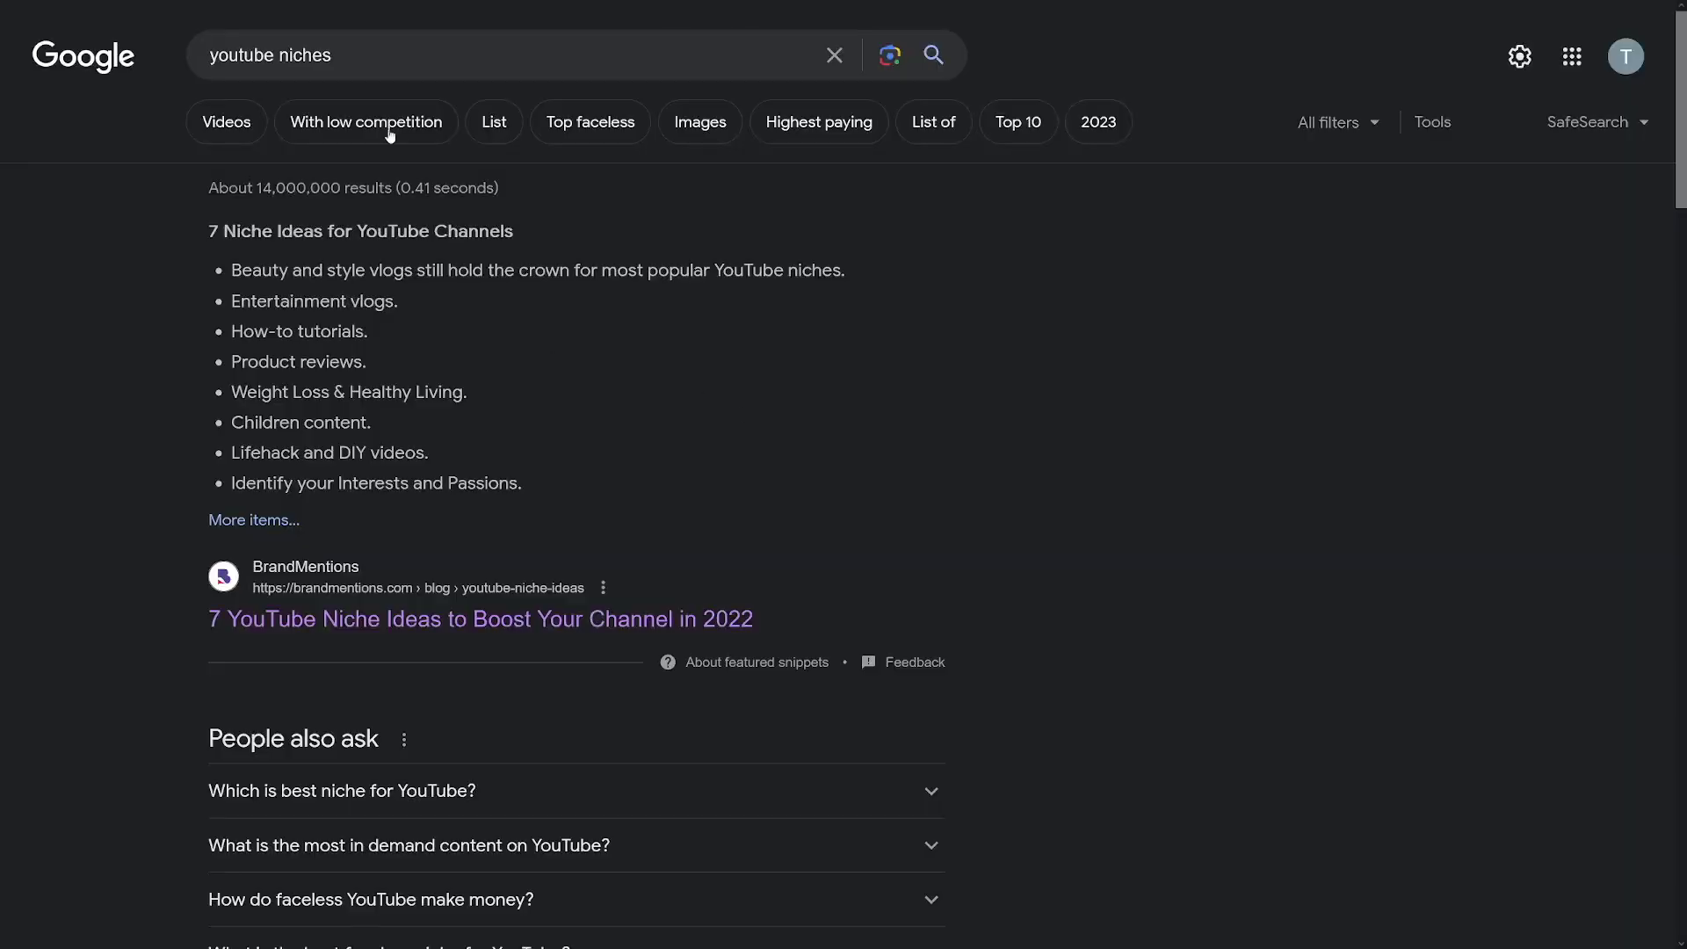
# - Browse the youtube niches results and expand the 'Which is best niche for YouTube?' answer
pyautogui.click(395, 55)
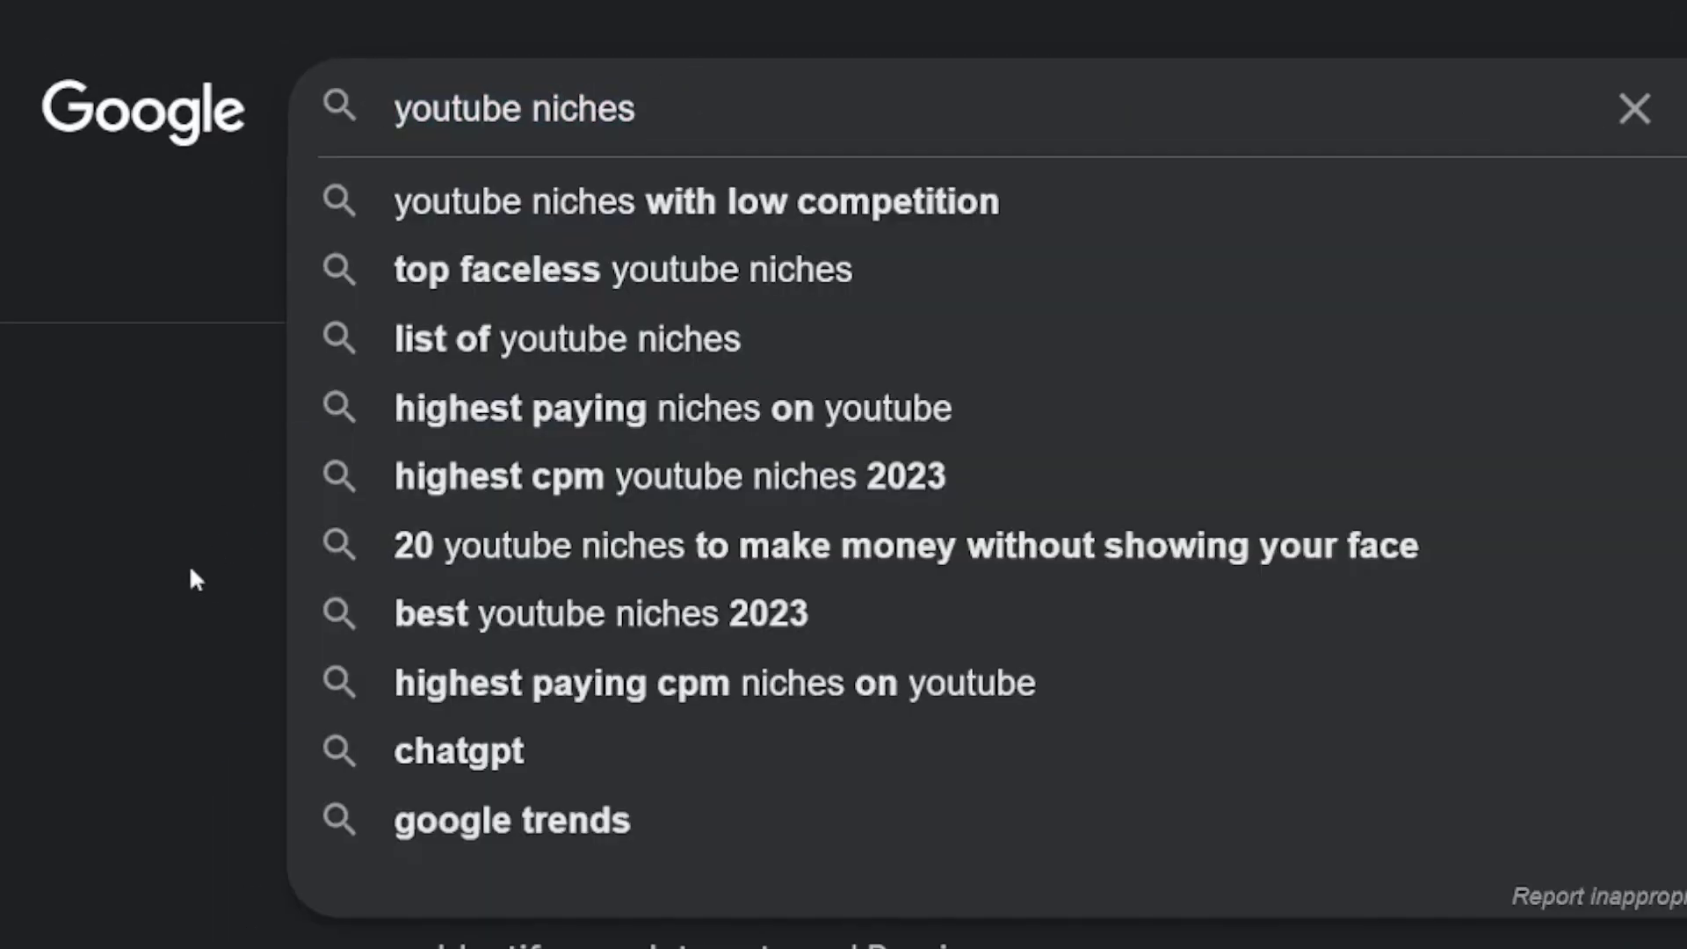
pyautogui.click(193, 575)
pyautogui.scroll(-3, 512, 442)
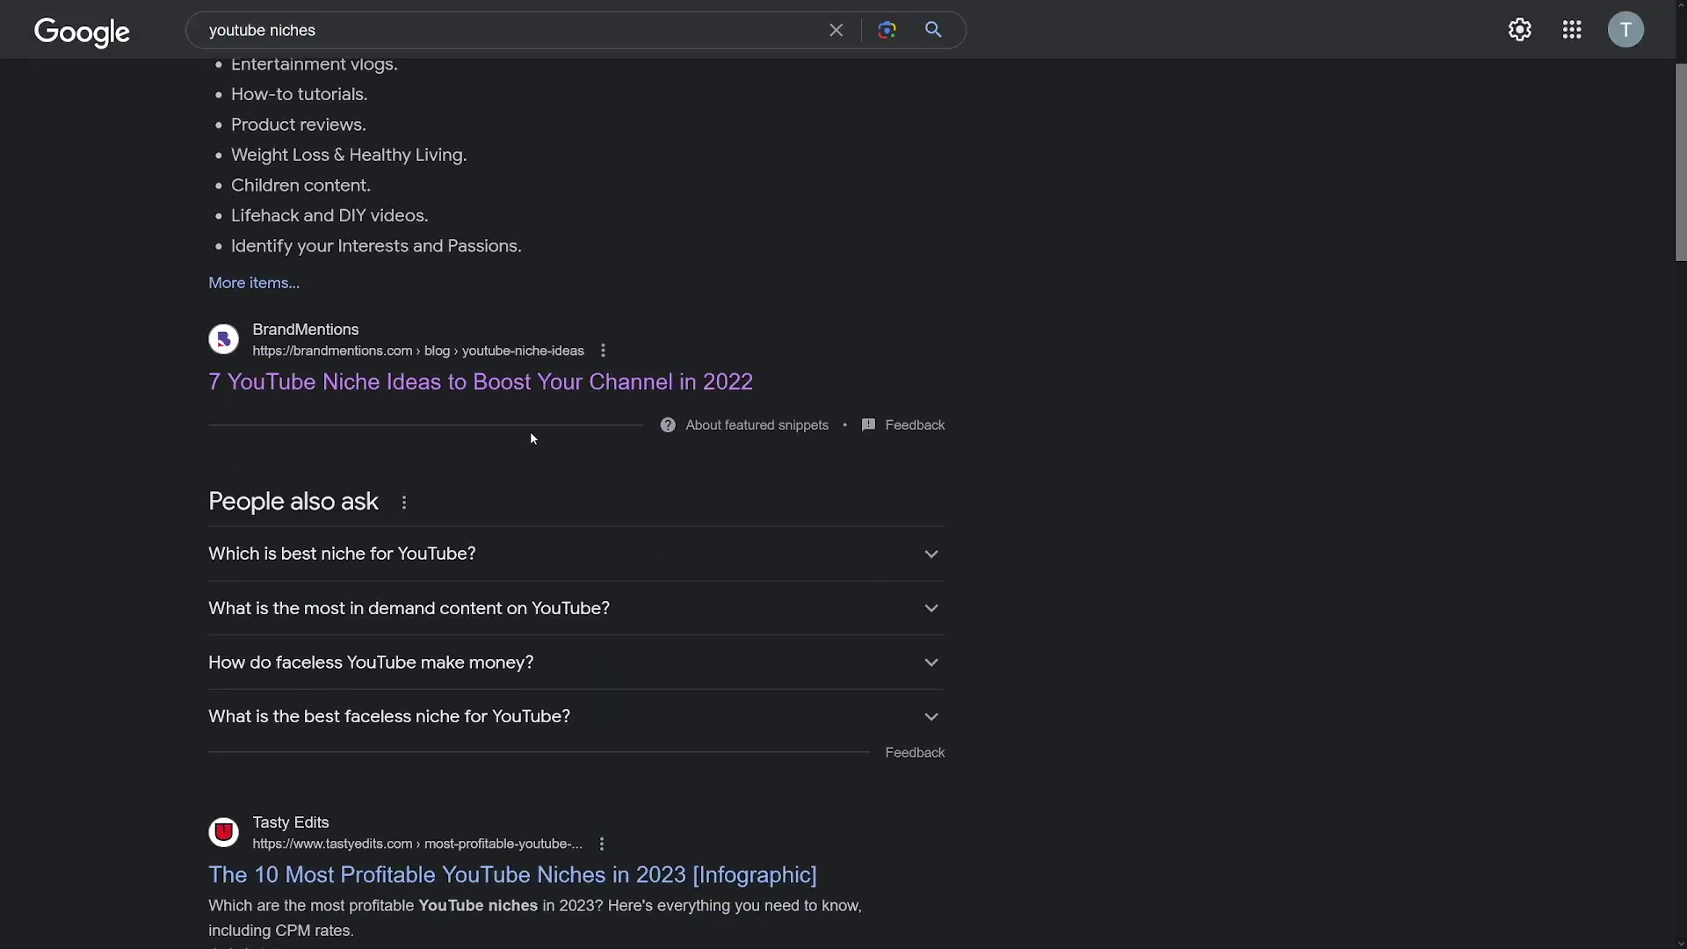
pyautogui.scroll(-1, 531, 439)
pyautogui.click(532, 431)
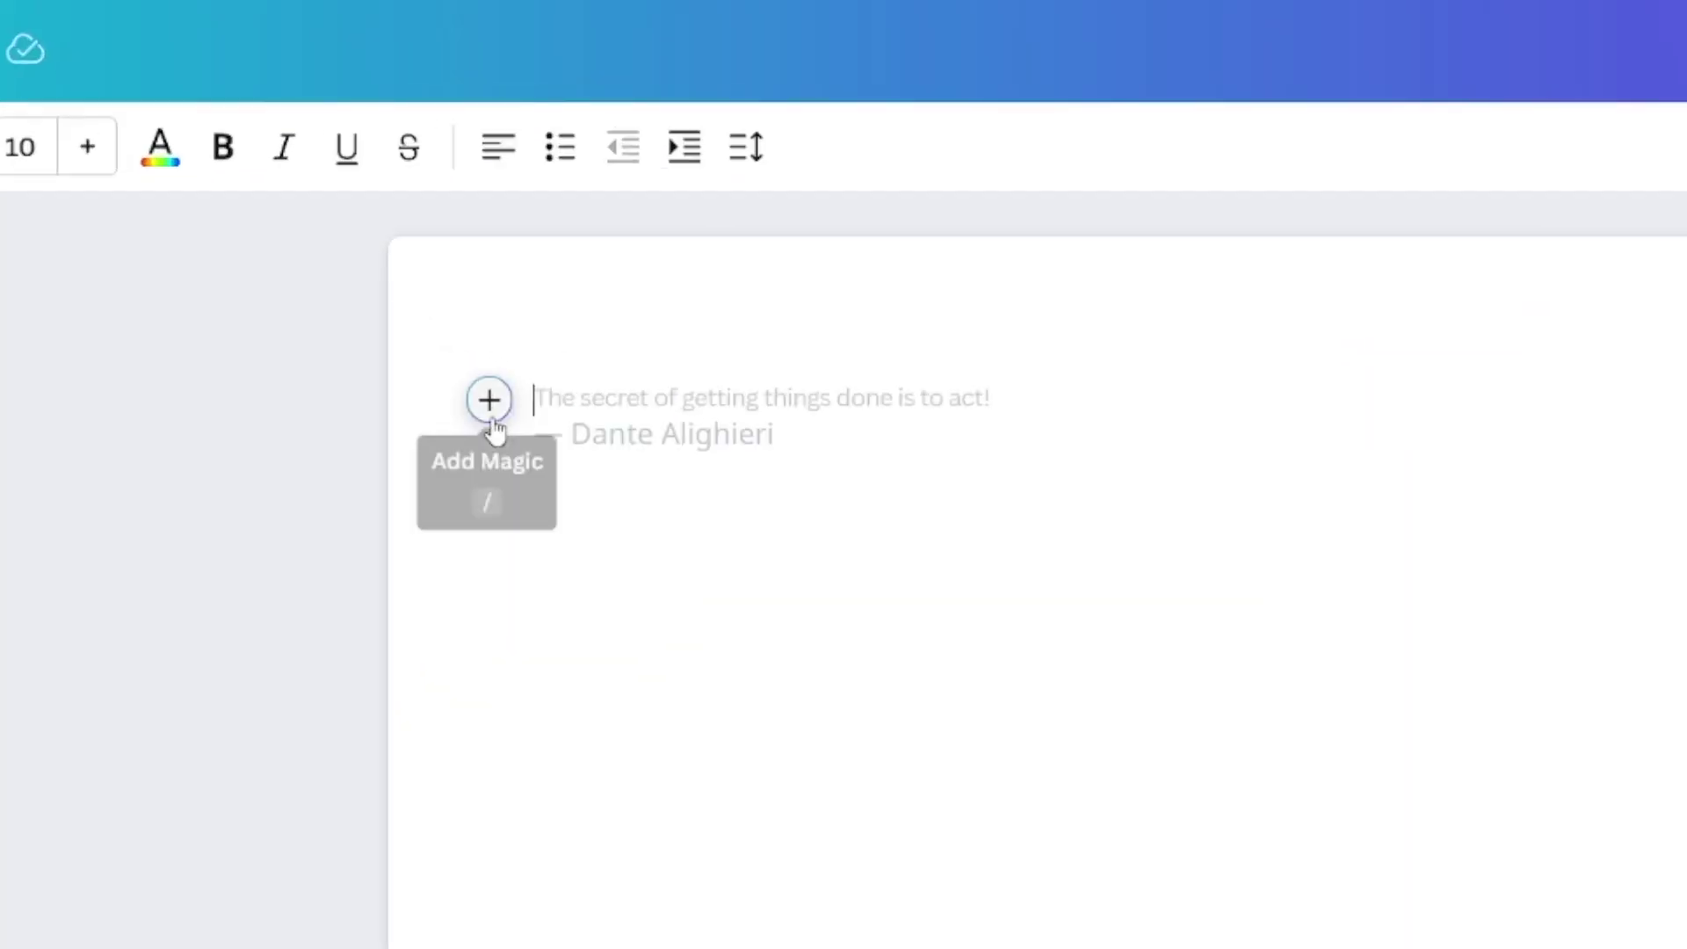
# - Show the blank Doc's magic actions list, headed by Magic Write
pyautogui.click(518, 202)
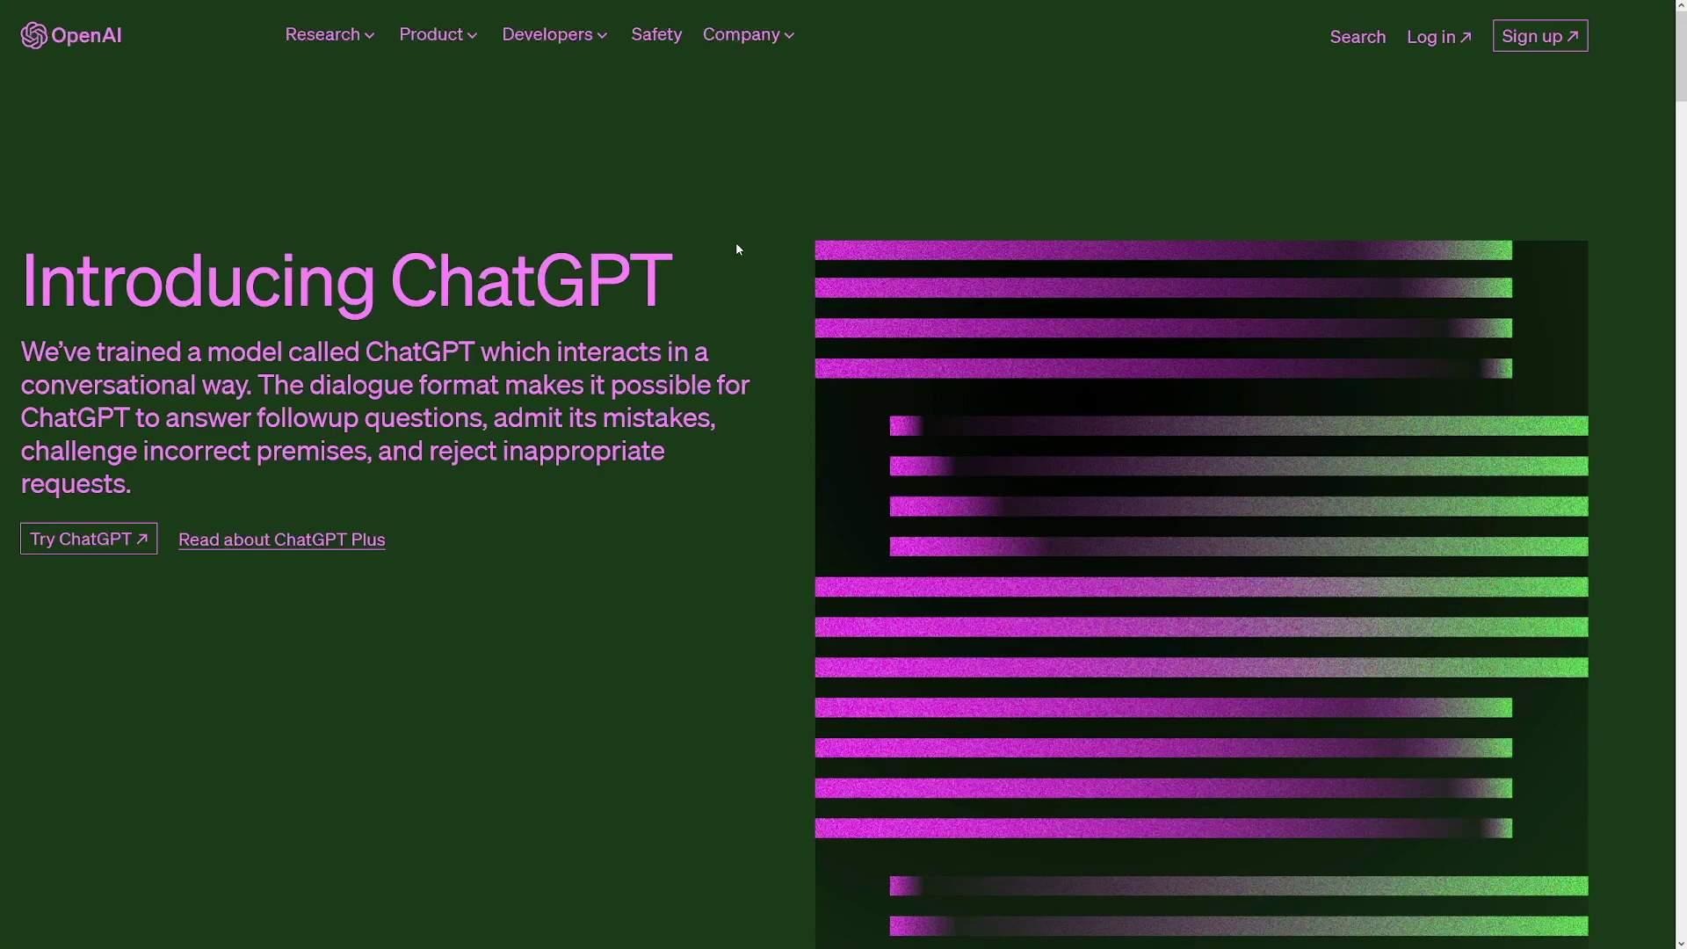
pyautogui.moveTo(408, 281); pyautogui.dragTo(631, 281)
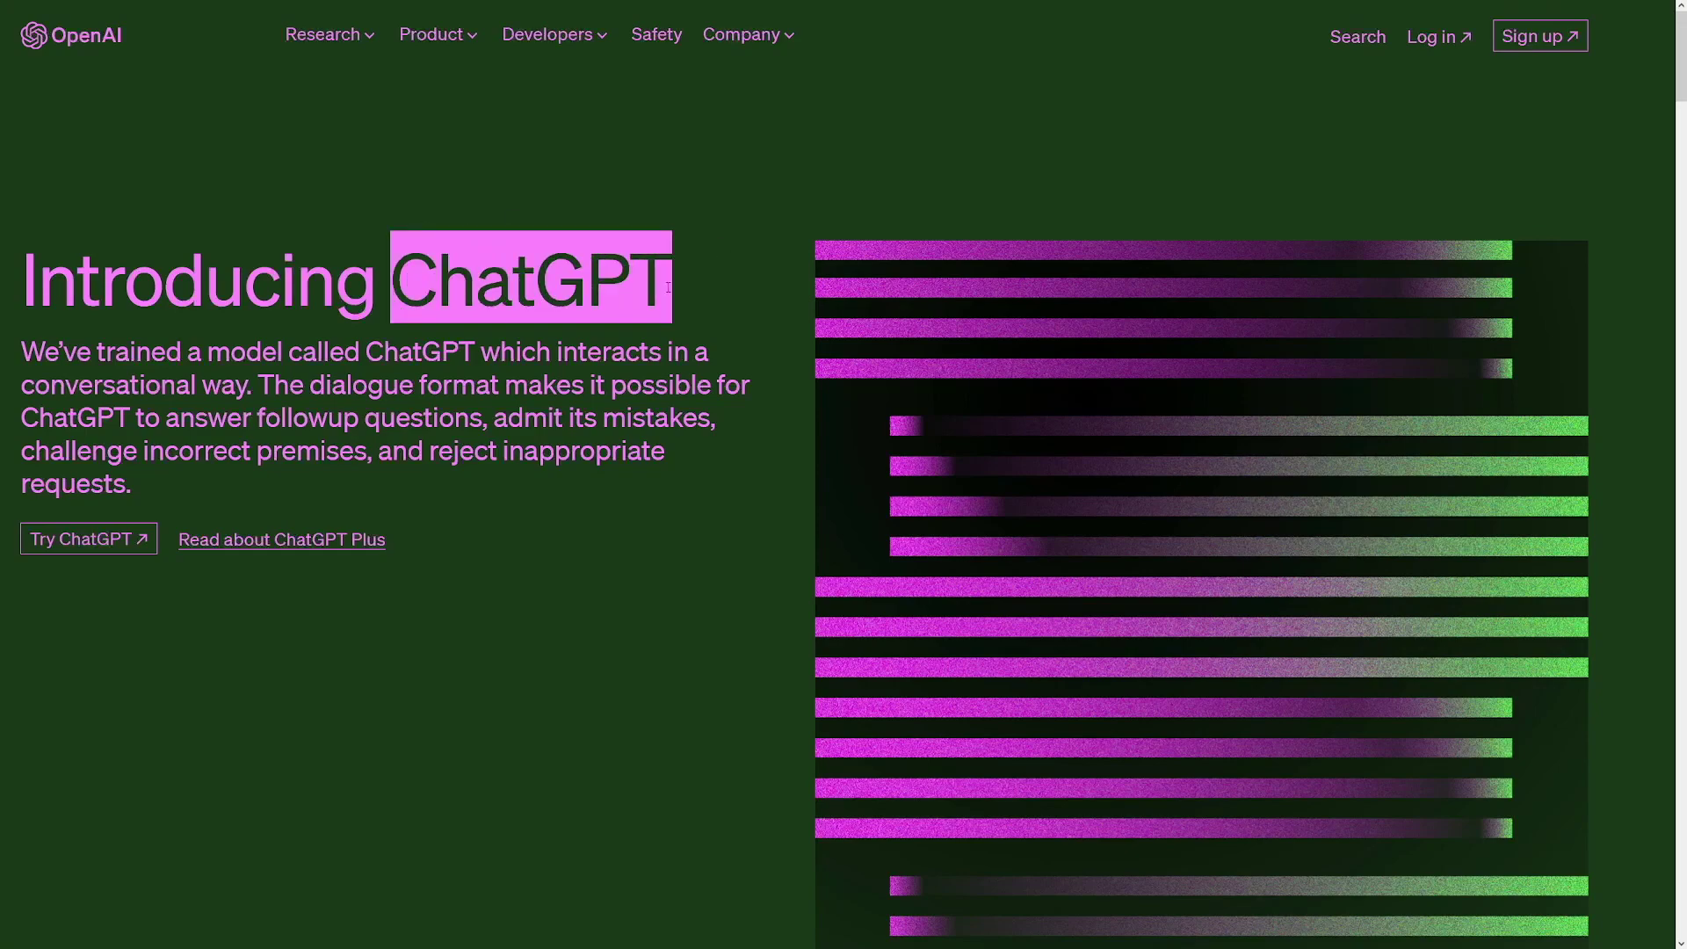
pyautogui.click(858, 317)
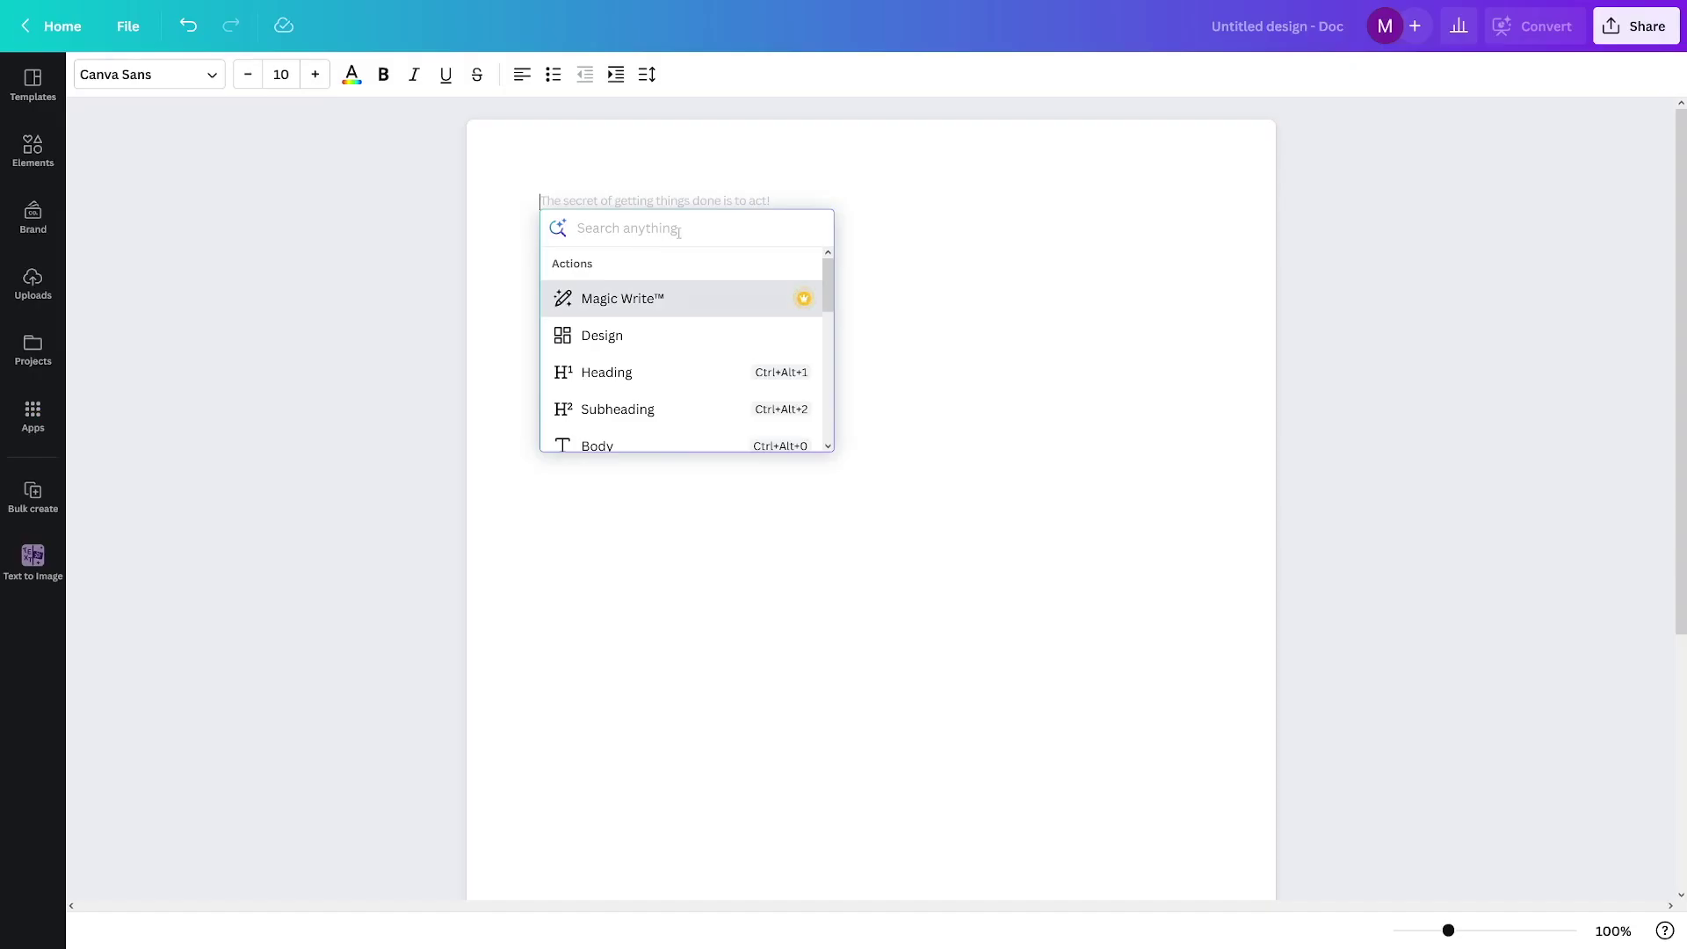
# - Run Magic Write with 'give me 10 best niches for youtube' to list ten niches
pyautogui.write('give me 10 best niches for youtube')
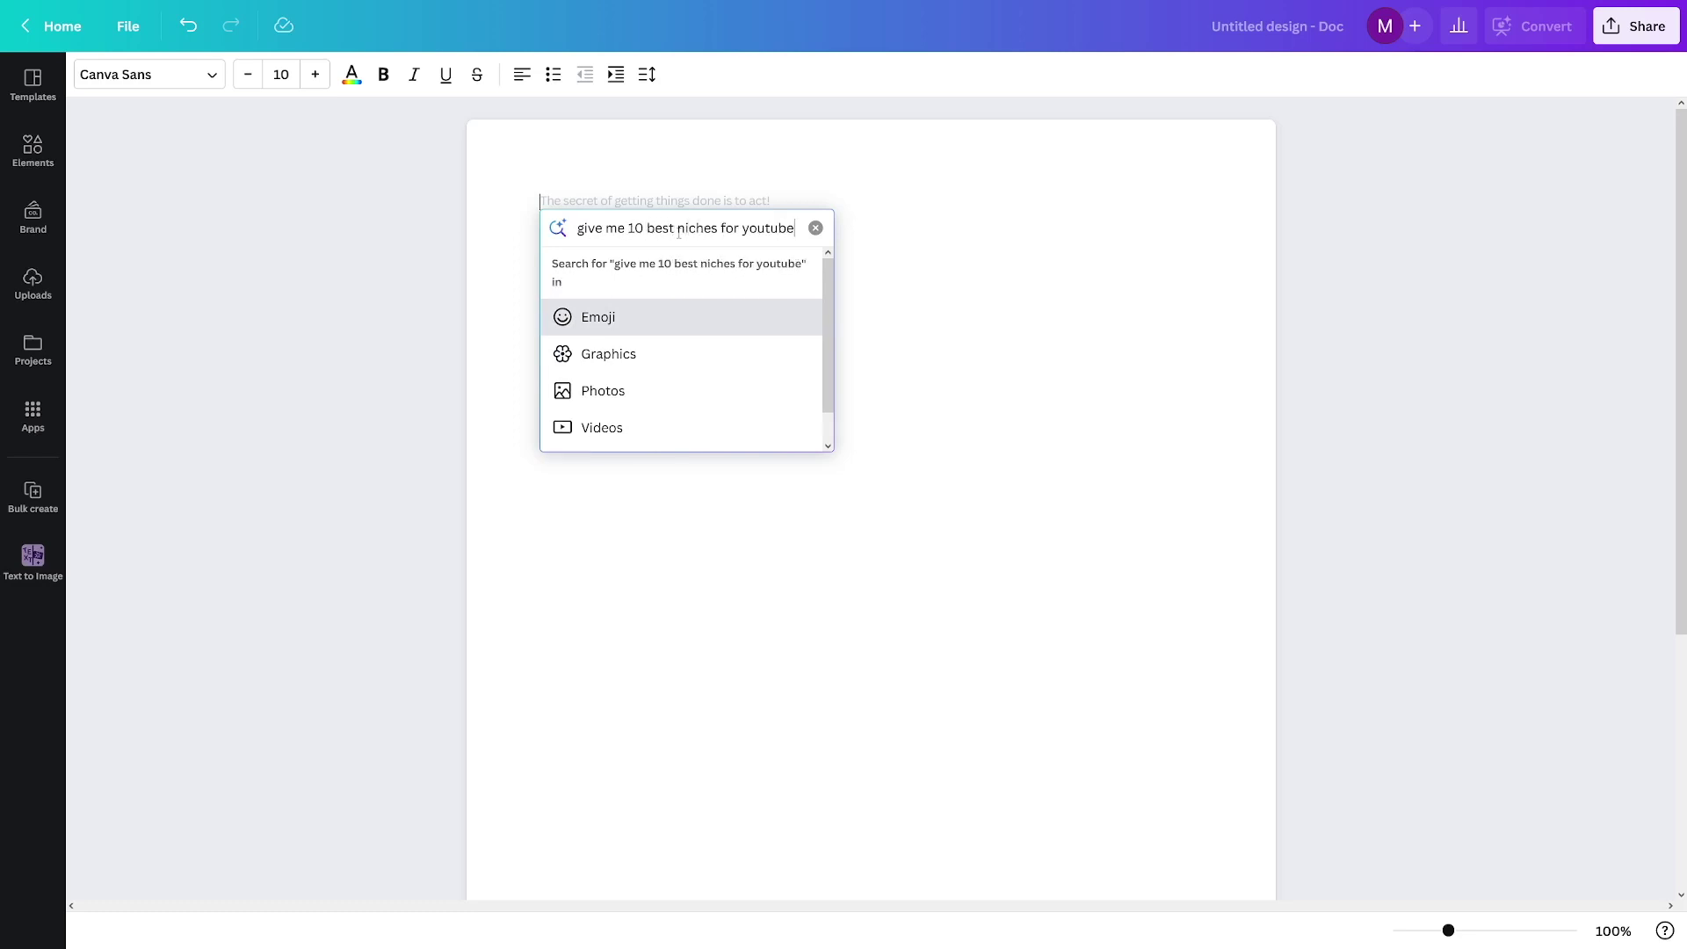
pyautogui.press('Return')
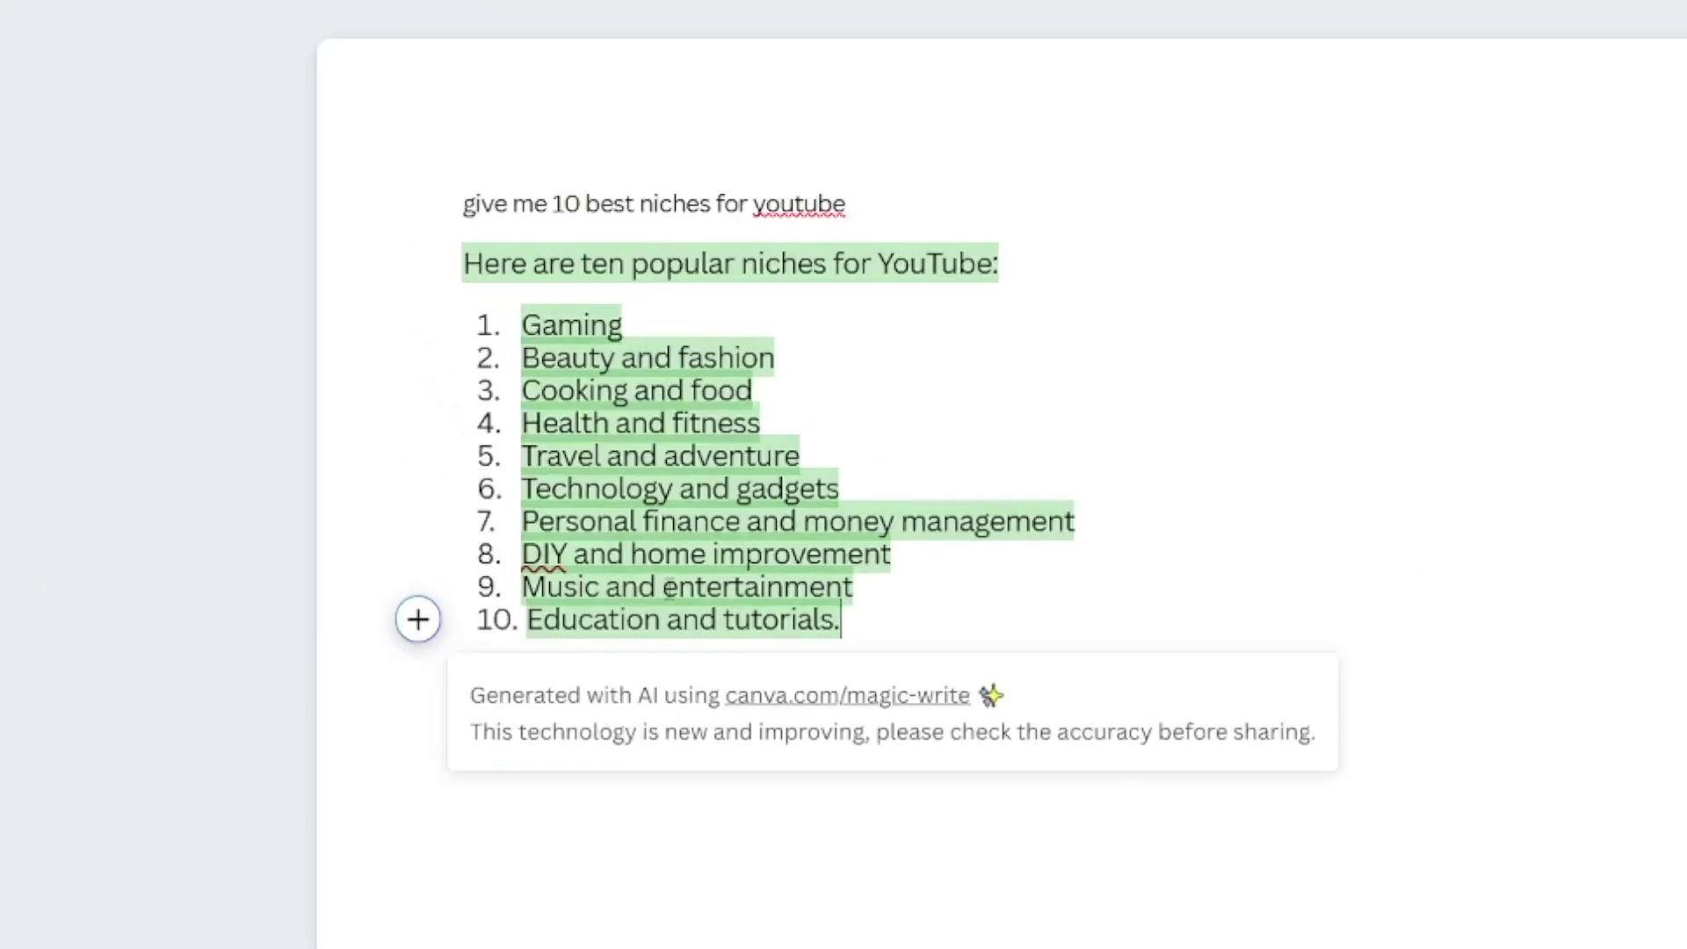
pyautogui.doubleClick(539, 330)
pyautogui.click(617, 383)
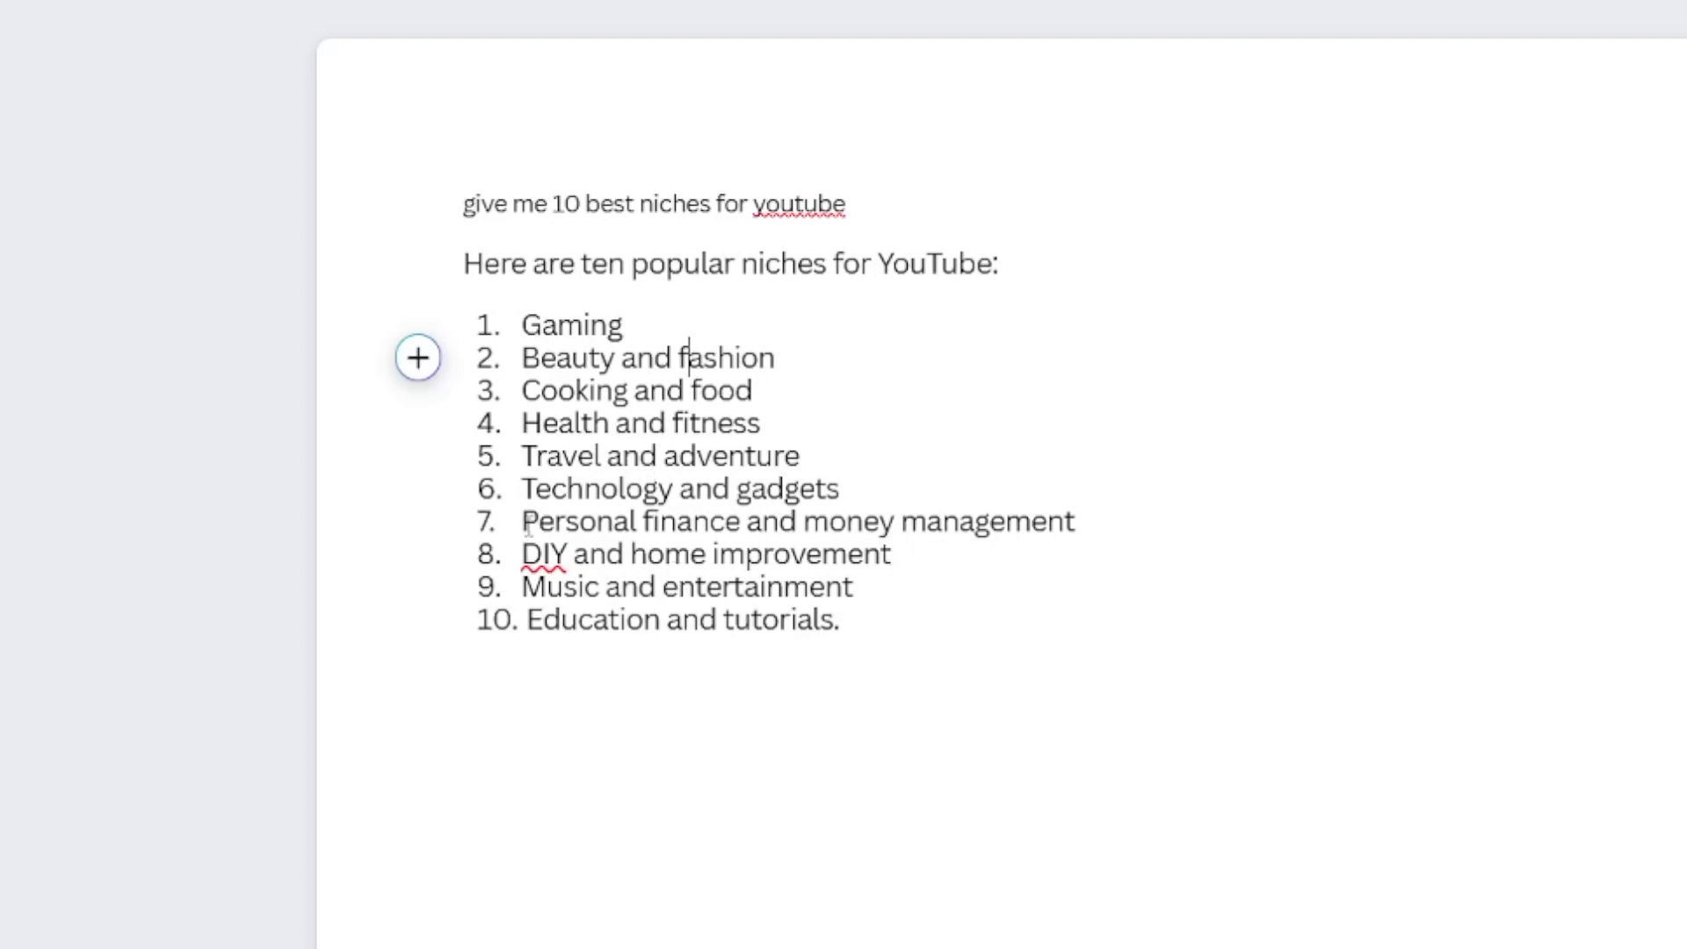
# - Add an empty plain paragraph below item 10 of the niche list
pyautogui.moveTo(527, 525); pyautogui.dragTo(765, 525)
pyautogui.click(764, 525)
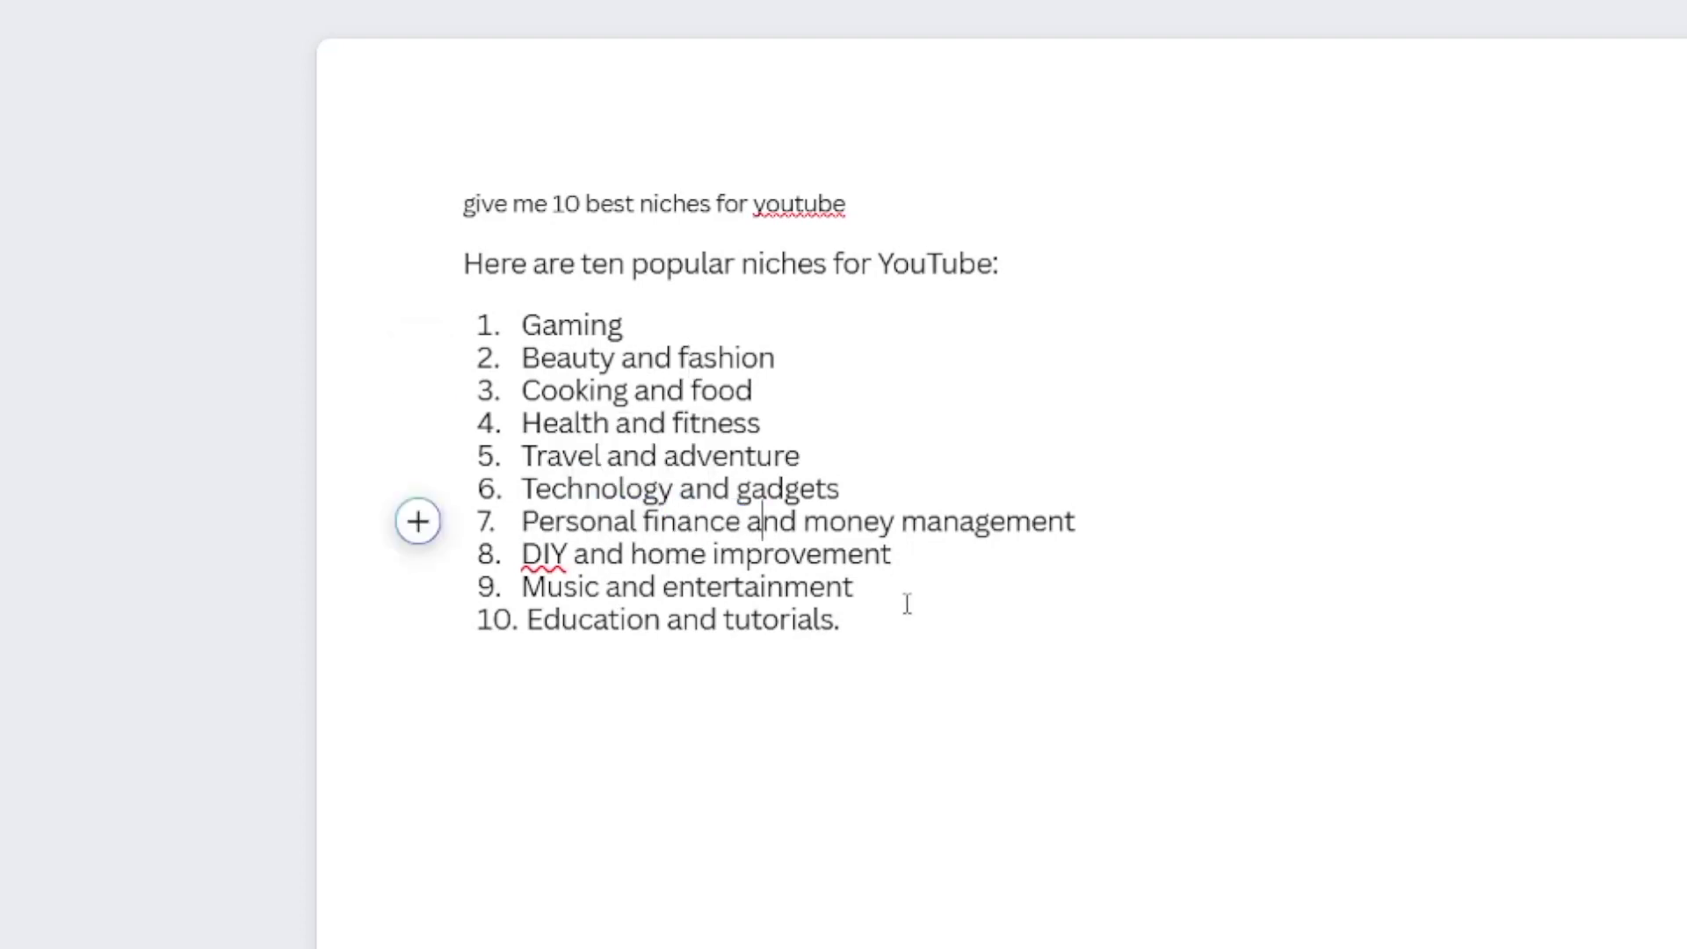
pyautogui.click(752, 725)
pyautogui.press('Return')
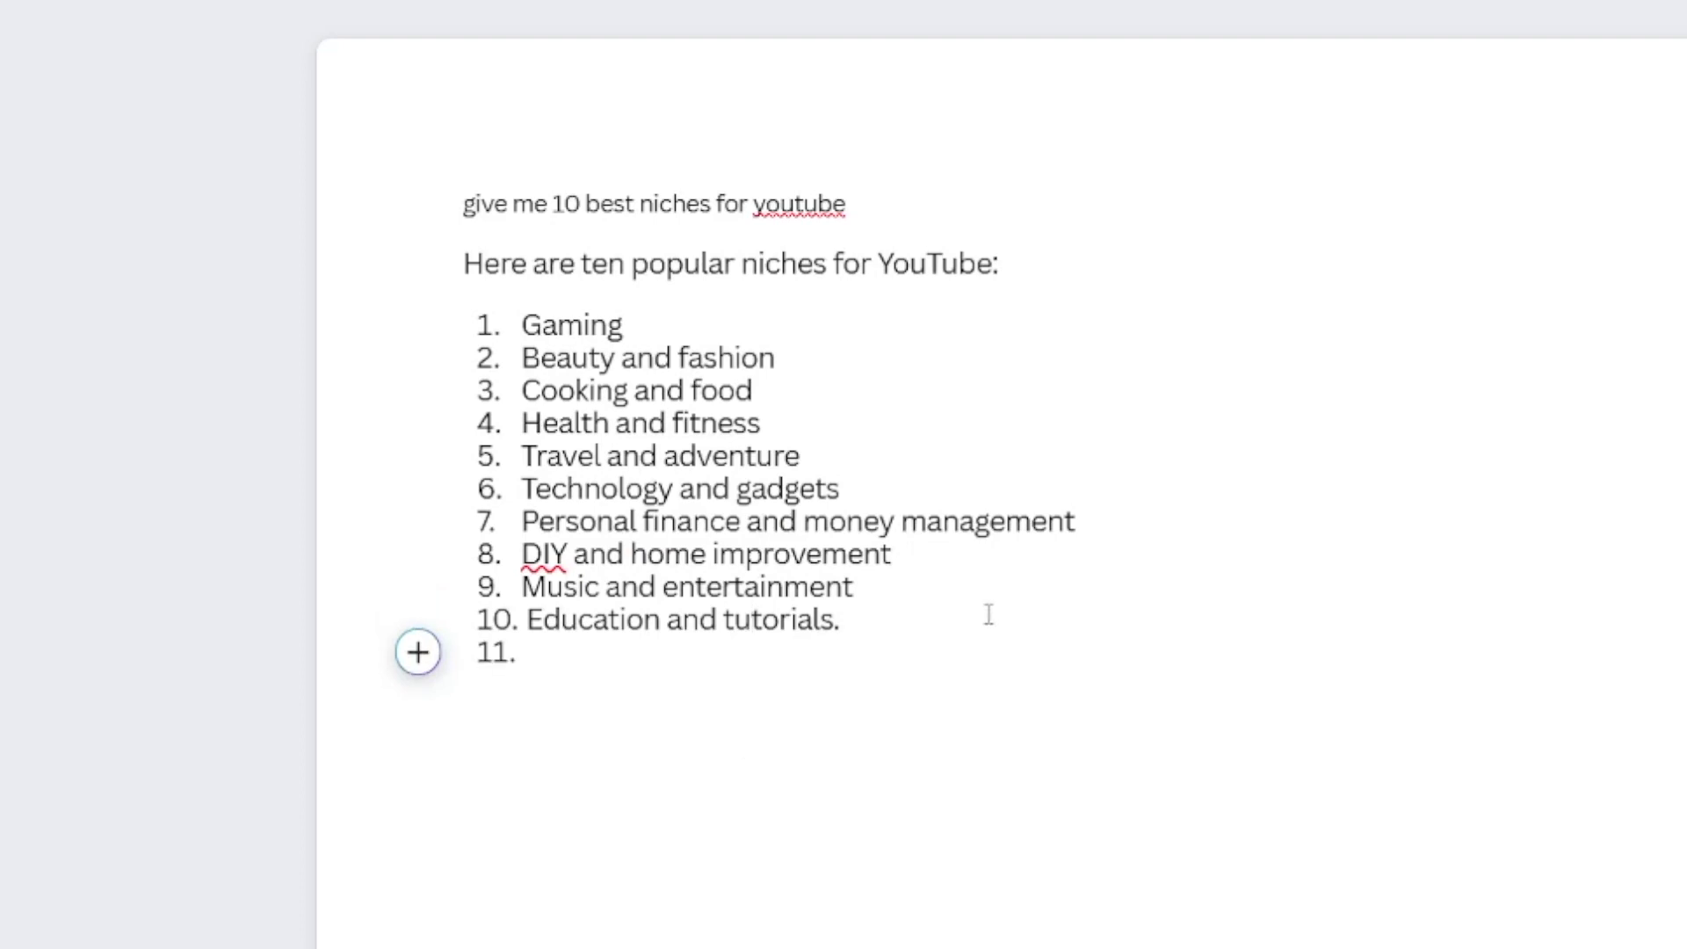
pyautogui.press('Return')
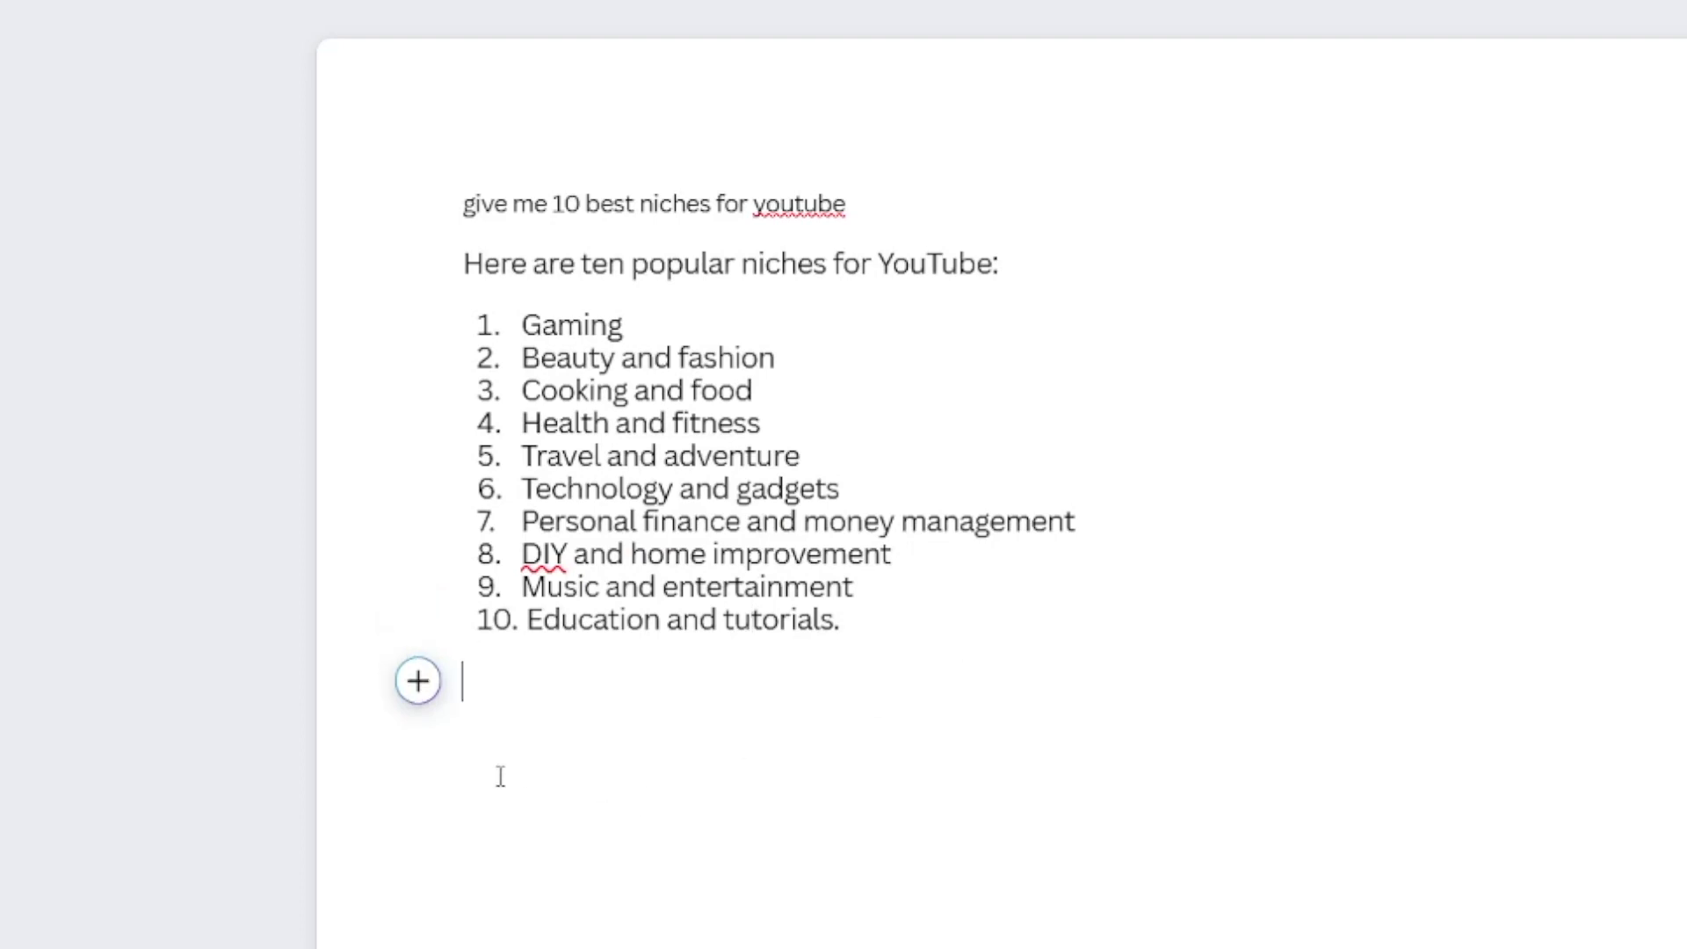
# - Generate ten sub-niches with Magic Write for 'give me 10 subniches' plus personal finance and money management
pyautogui.click(422, 685)
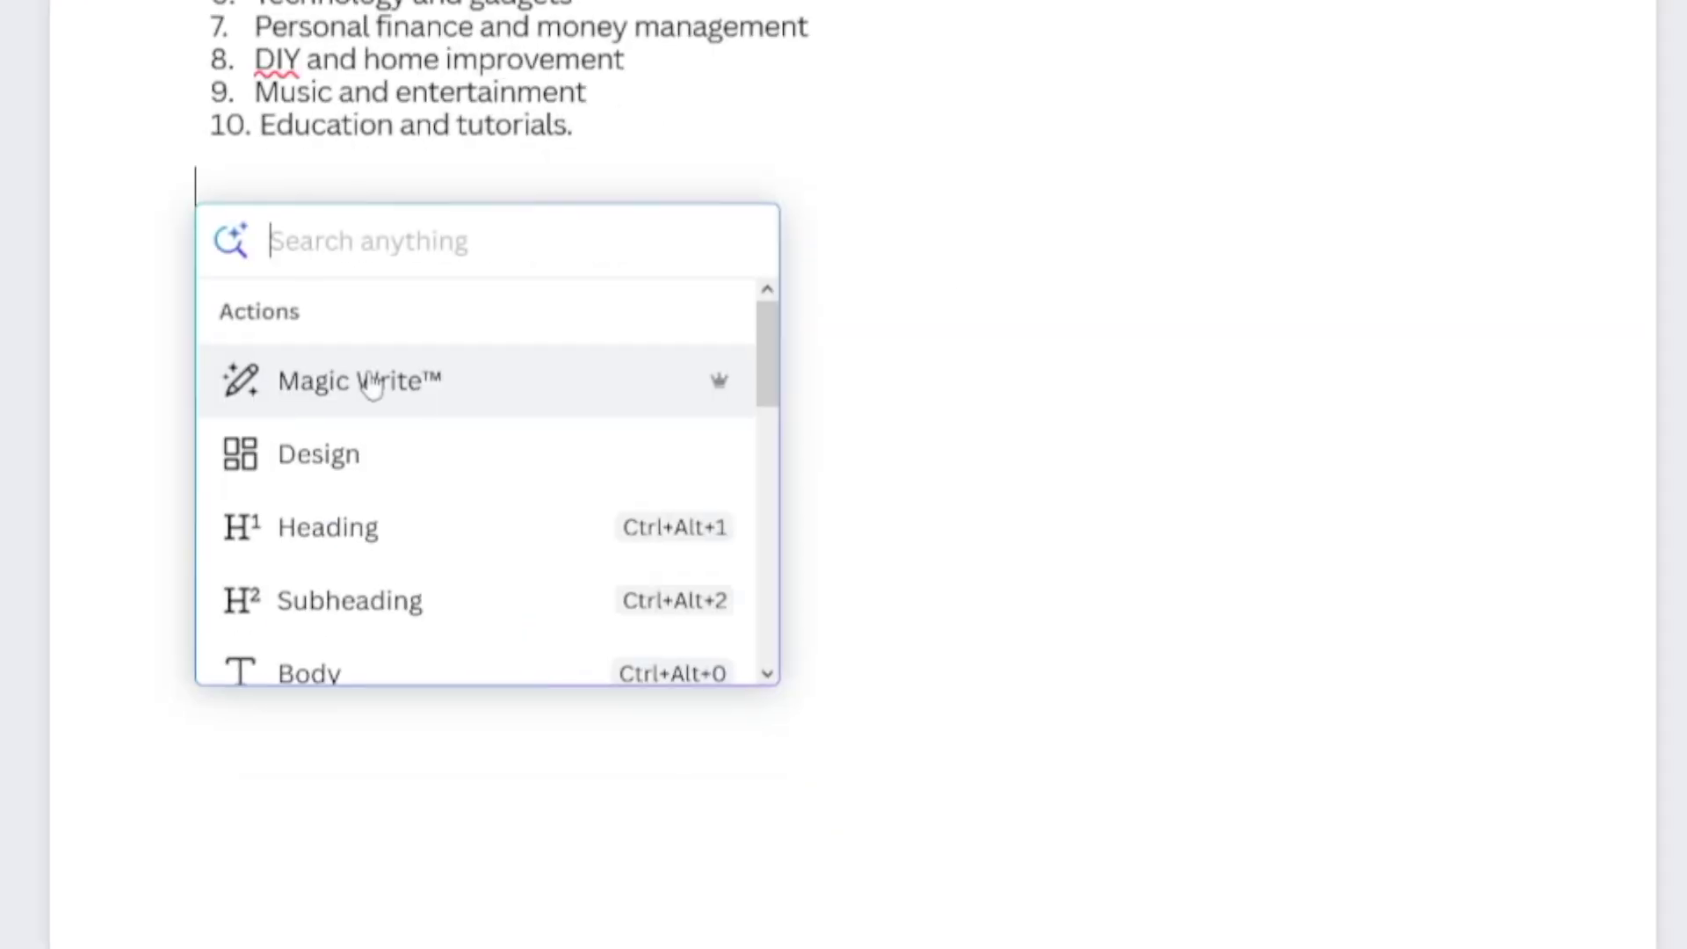
pyautogui.click(642, 879)
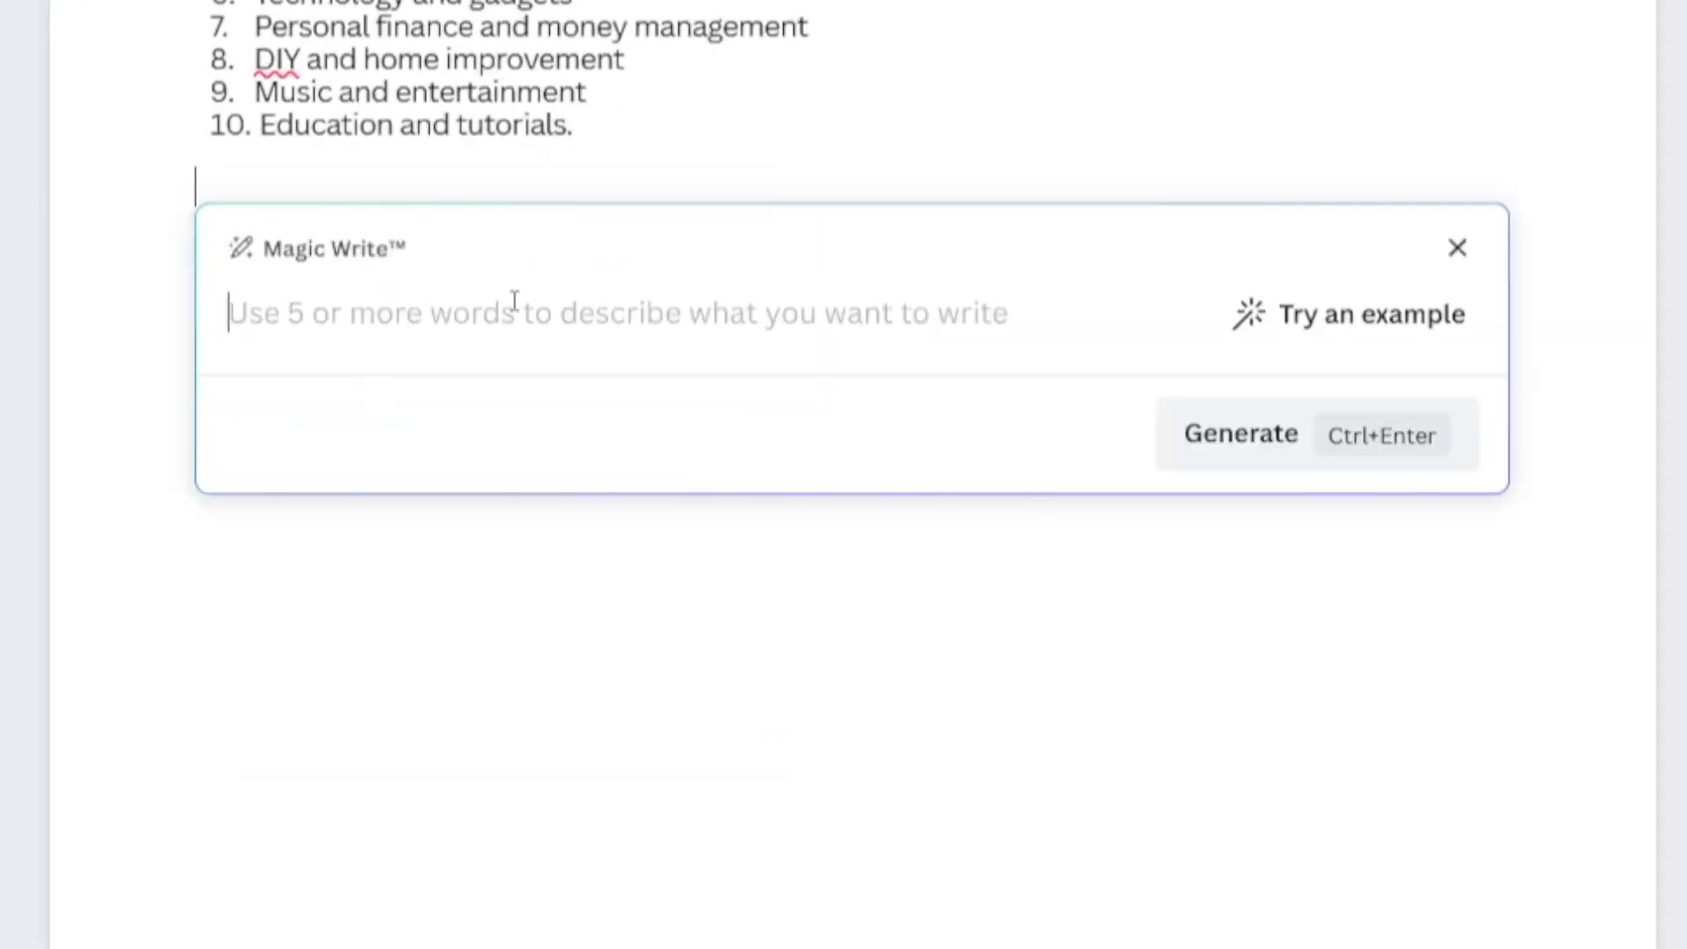
pyautogui.write('give me 10 subniche')
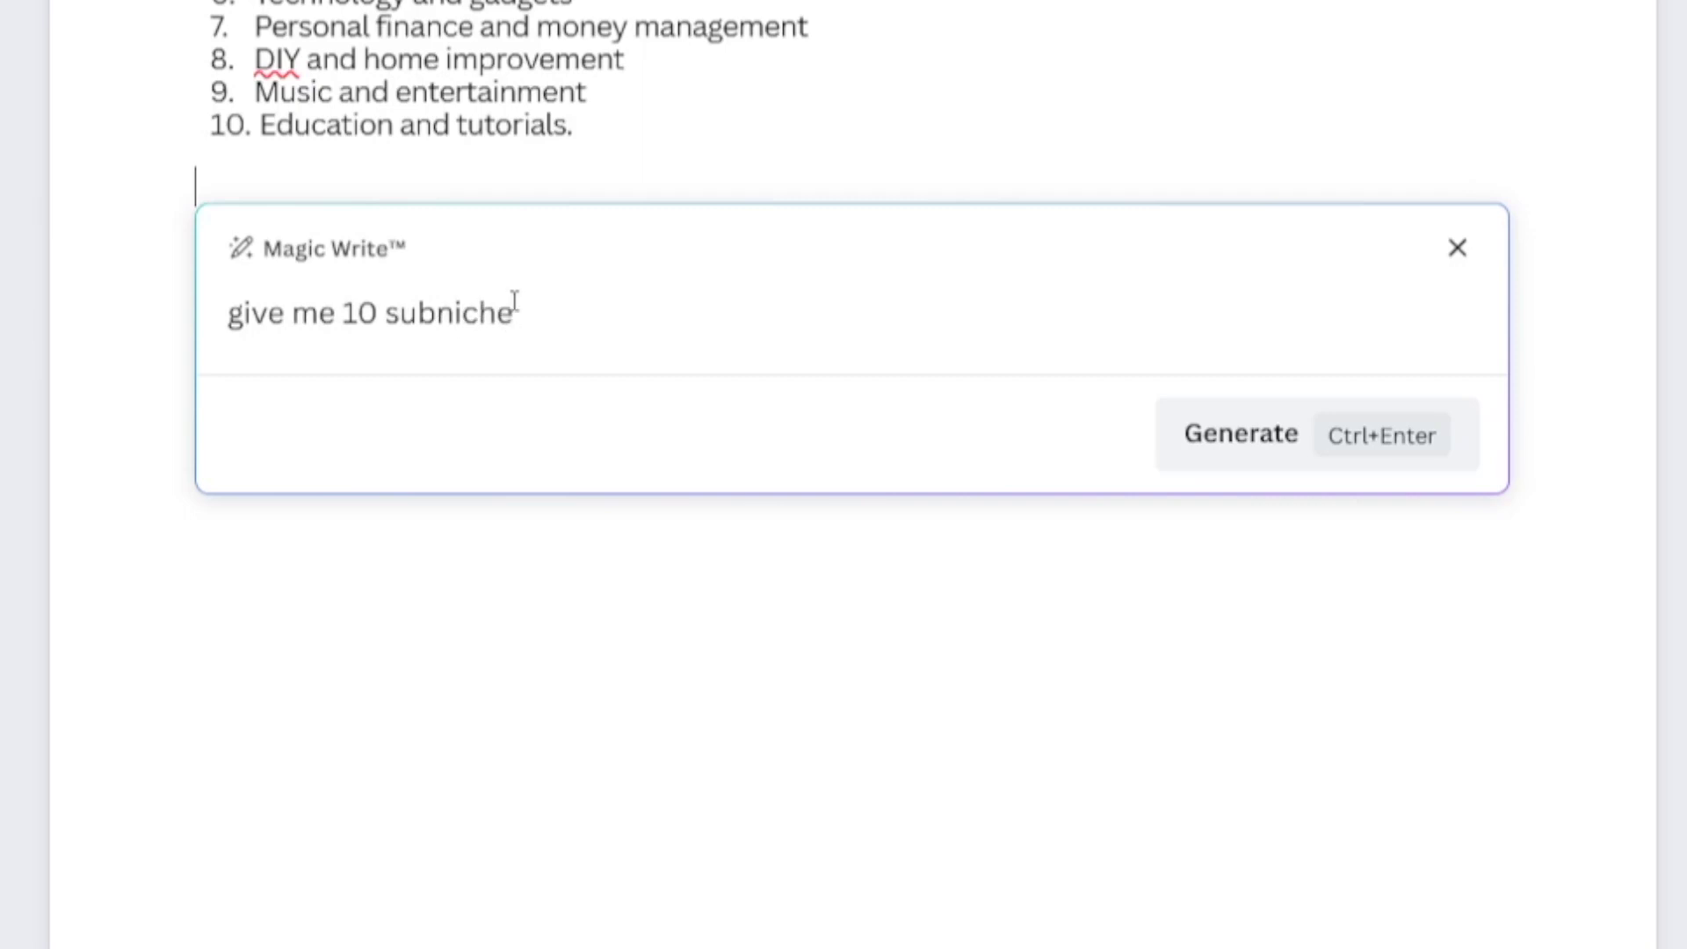
pyautogui.write('s for')
pyautogui.write('Personal finance and money management youtube niche')
pyautogui.moveTo(584, 313); pyautogui.dragTo(1392, 316)
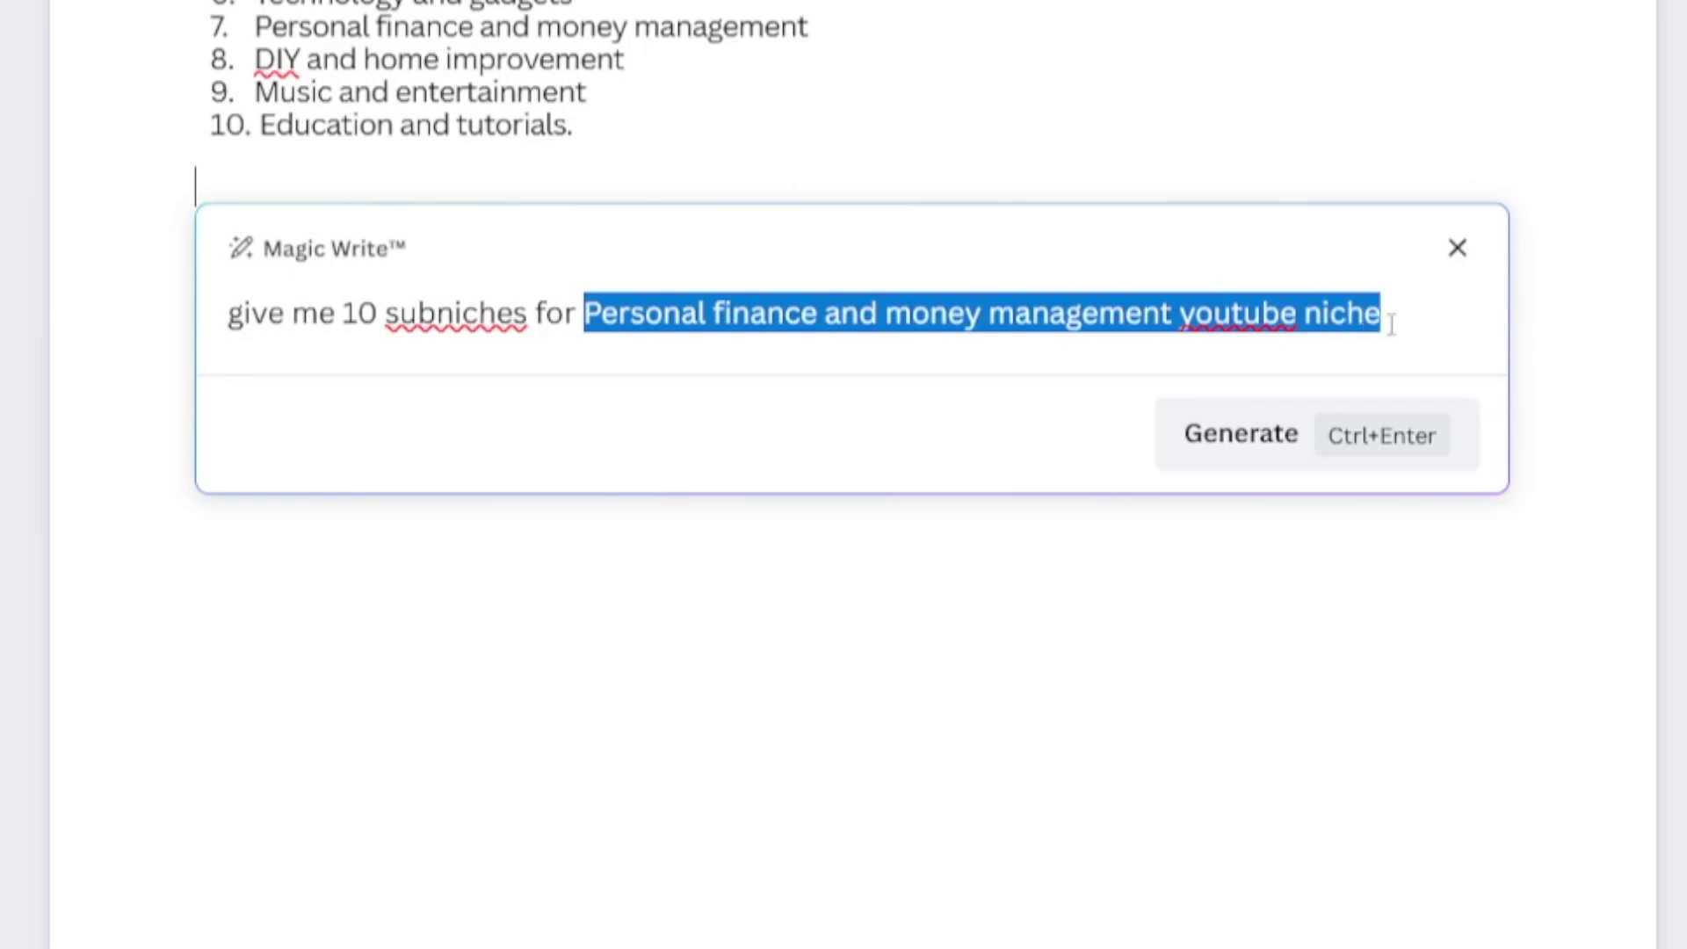
pyautogui.click(1257, 441)
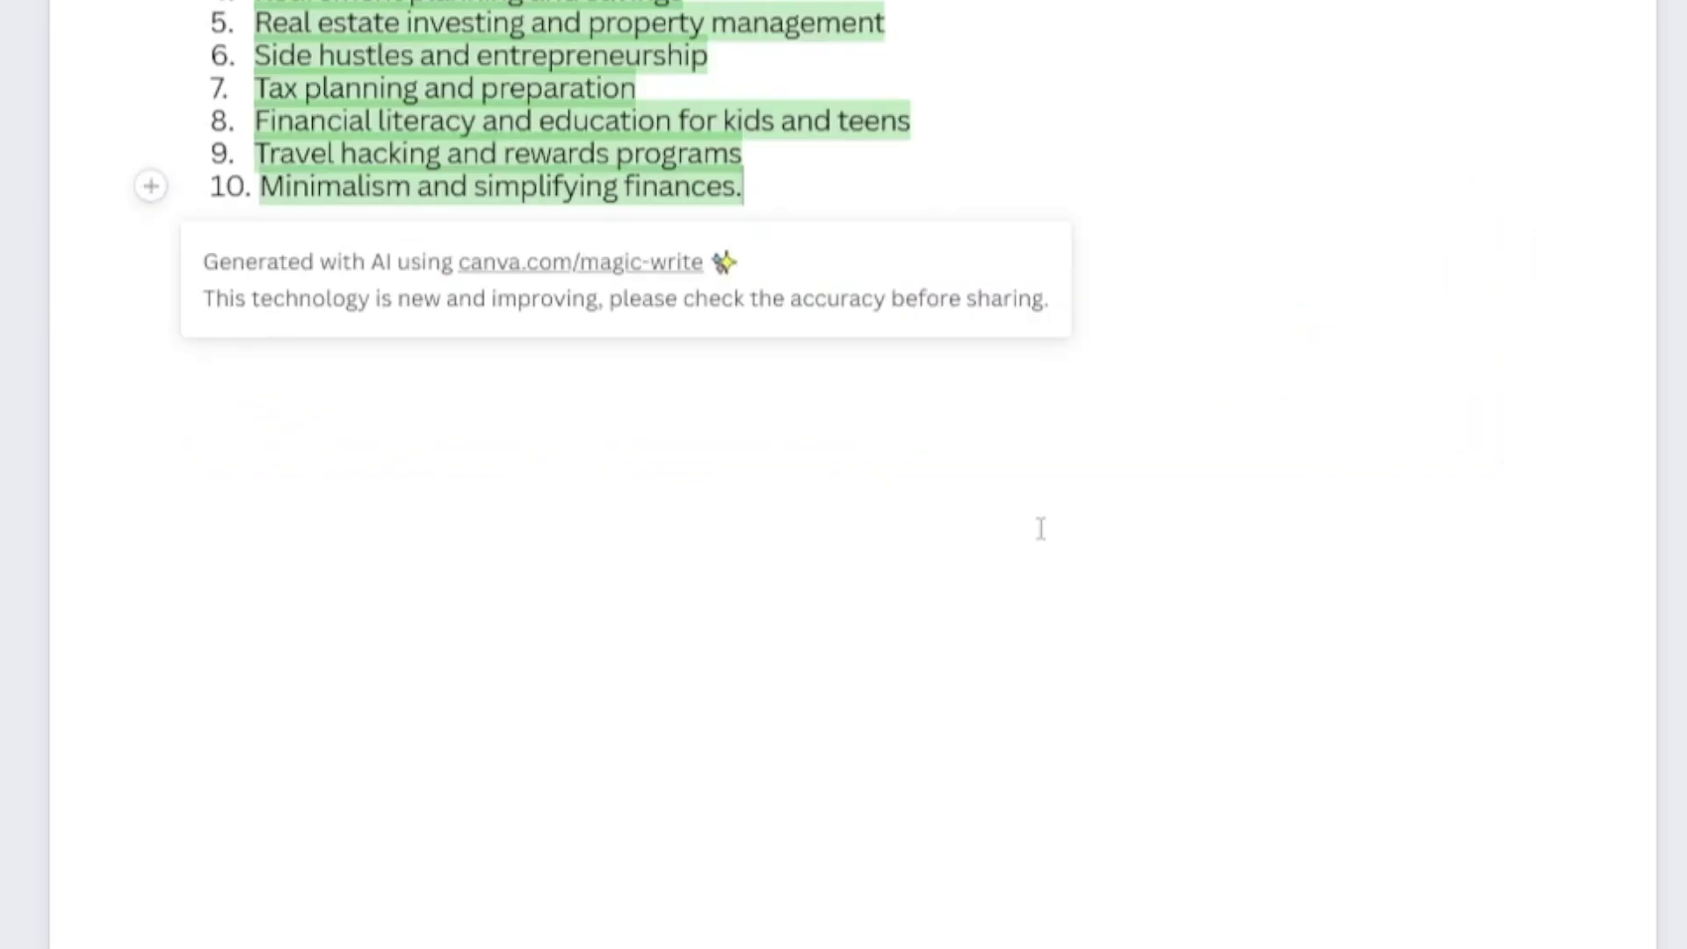
# - Review the generated sub-niches and select item 6, Side hustles and entrepreneurship
pyautogui.scroll(5, 980, 601)
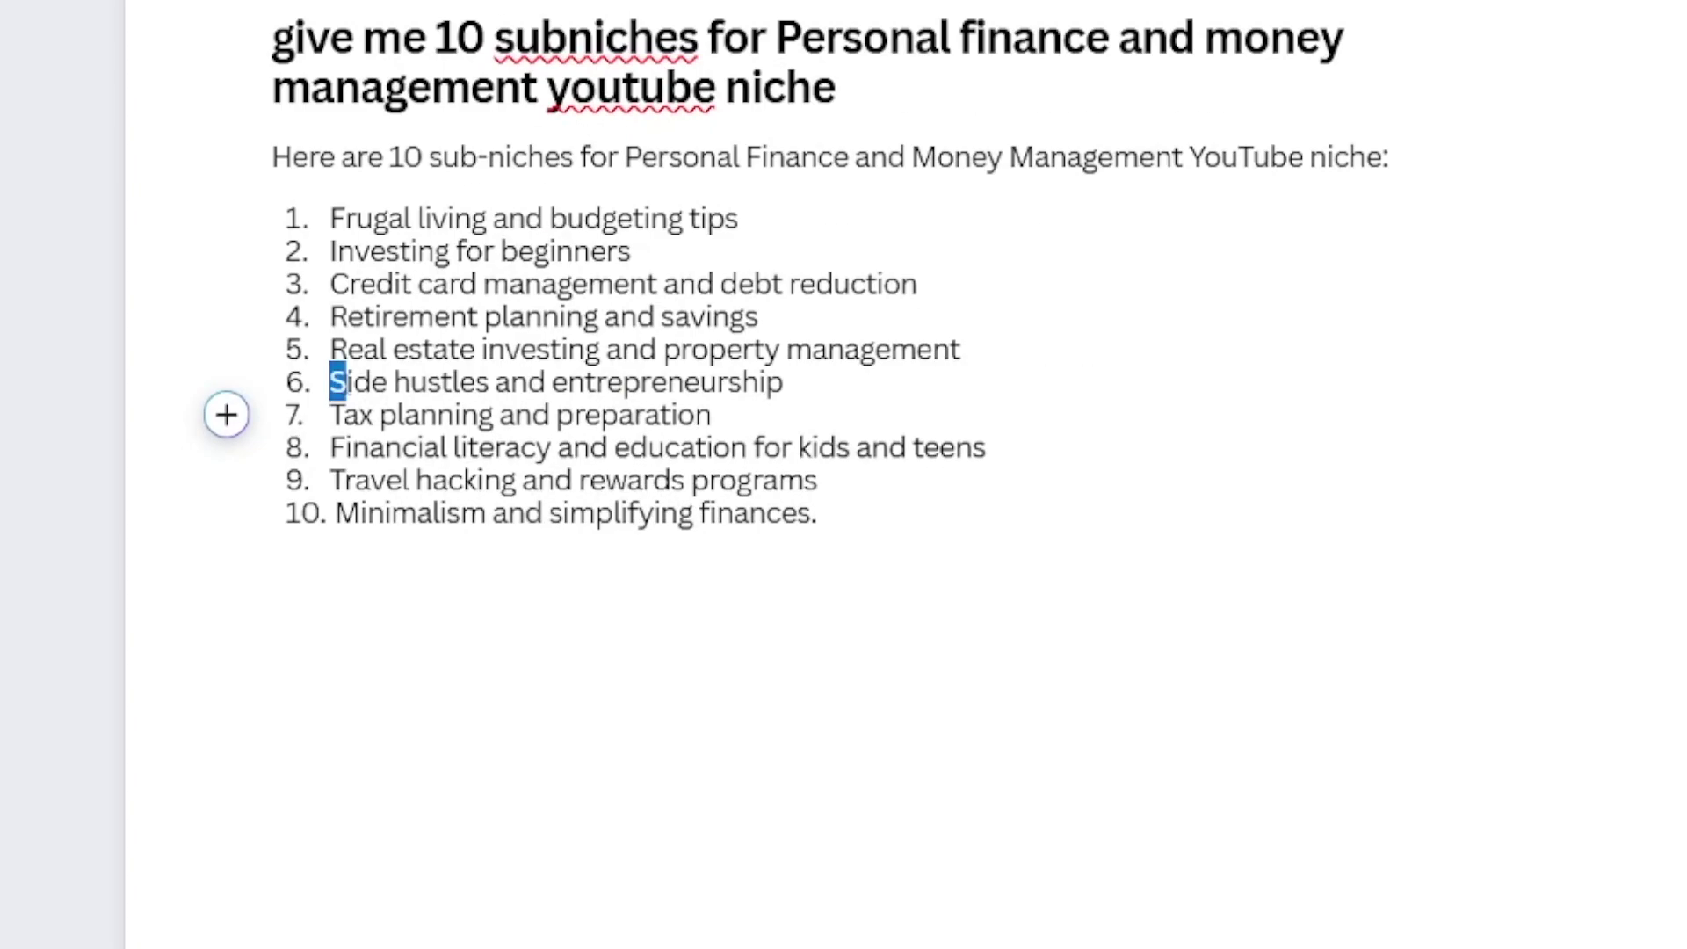
pyautogui.moveTo(573, 562); pyautogui.dragTo(729, 563)
pyautogui.moveTo(644, 384); pyautogui.dragTo(796, 383)
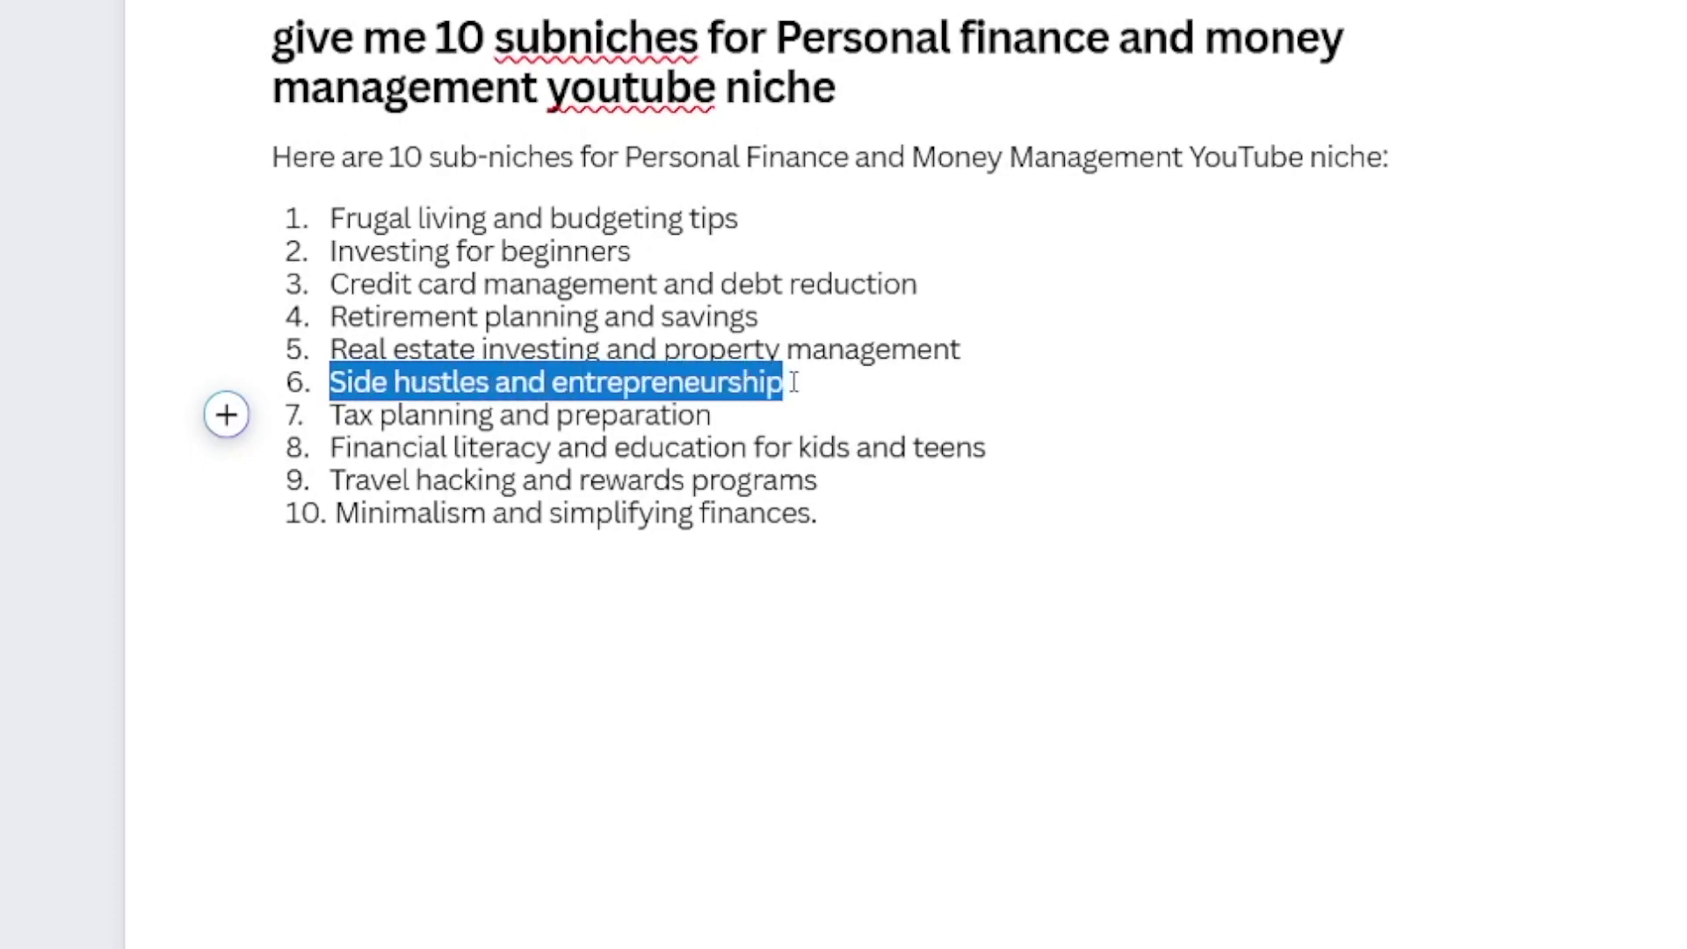
# - Below the sub-niche list, use Magic Write to generate five YouTube video ideas for Side hustles and entrepreneurship
pyautogui.click(897, 569)
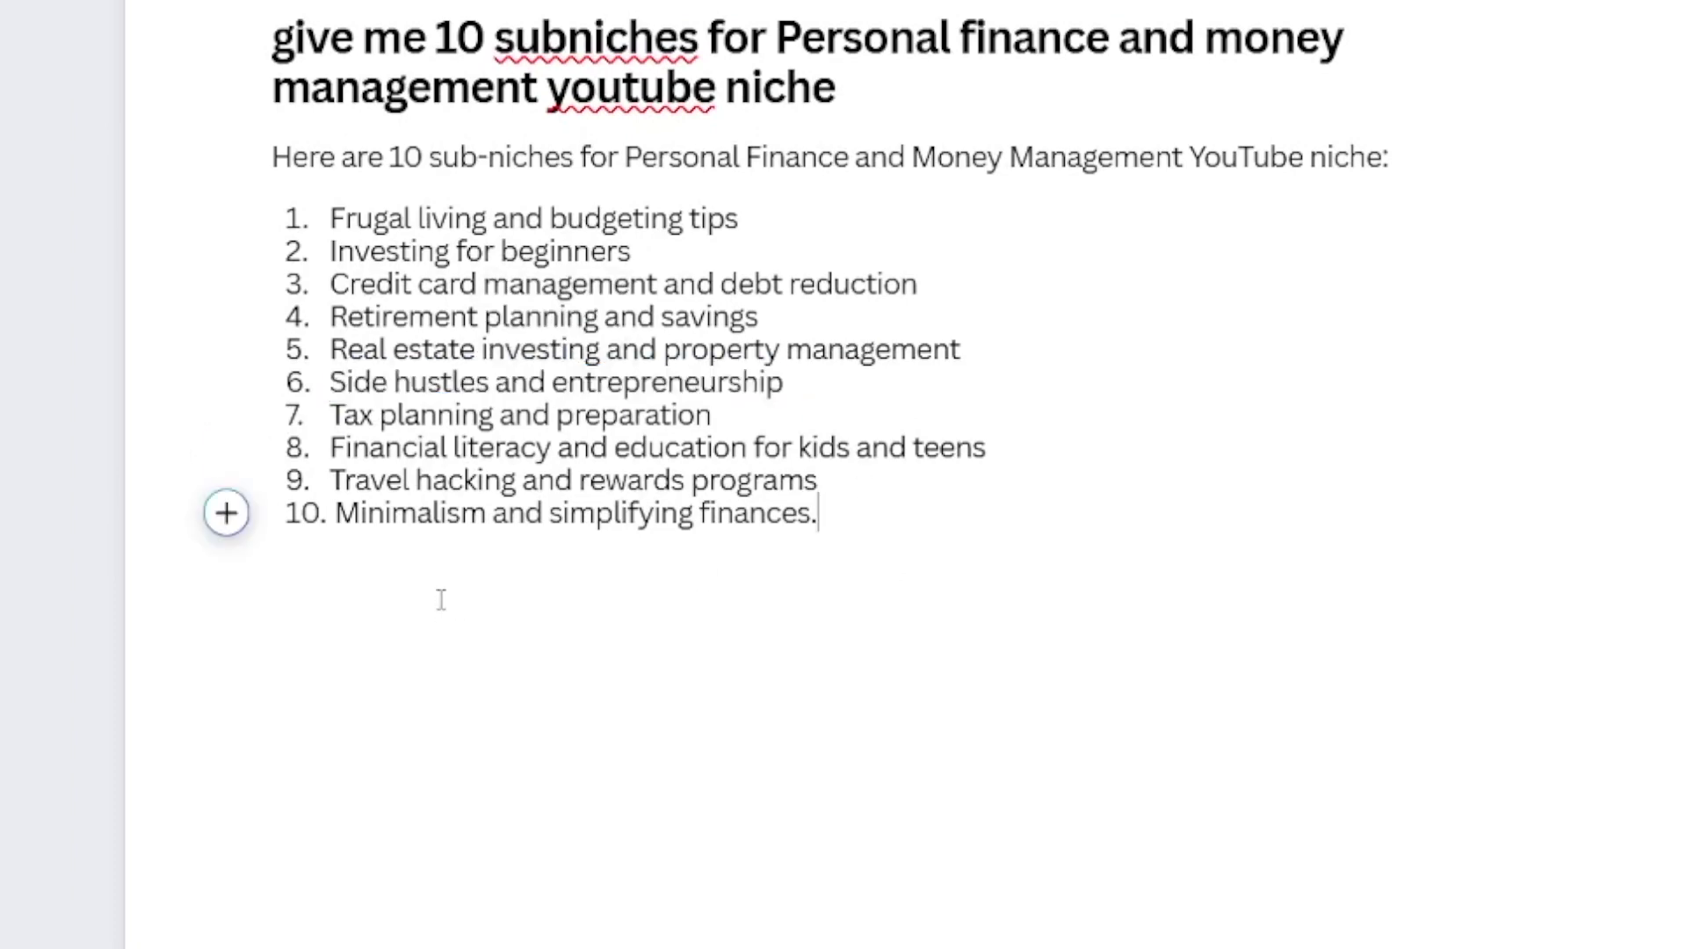
pyautogui.press('Return')
pyautogui.press('Return')
pyautogui.press('/')
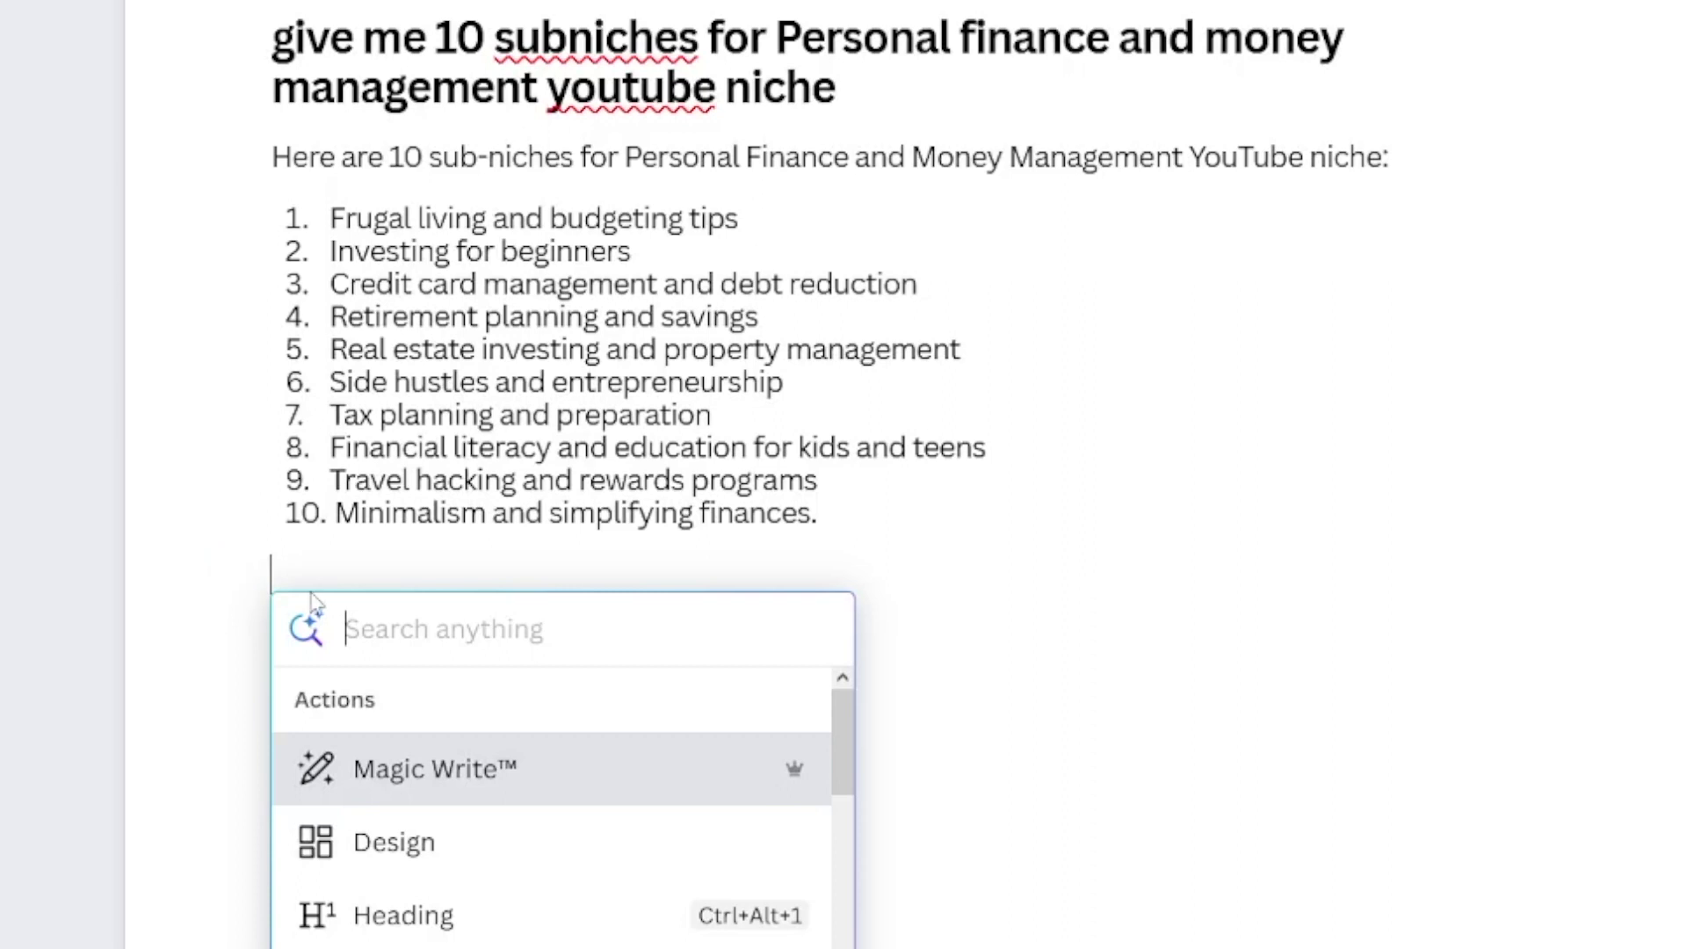
pyautogui.click(490, 765)
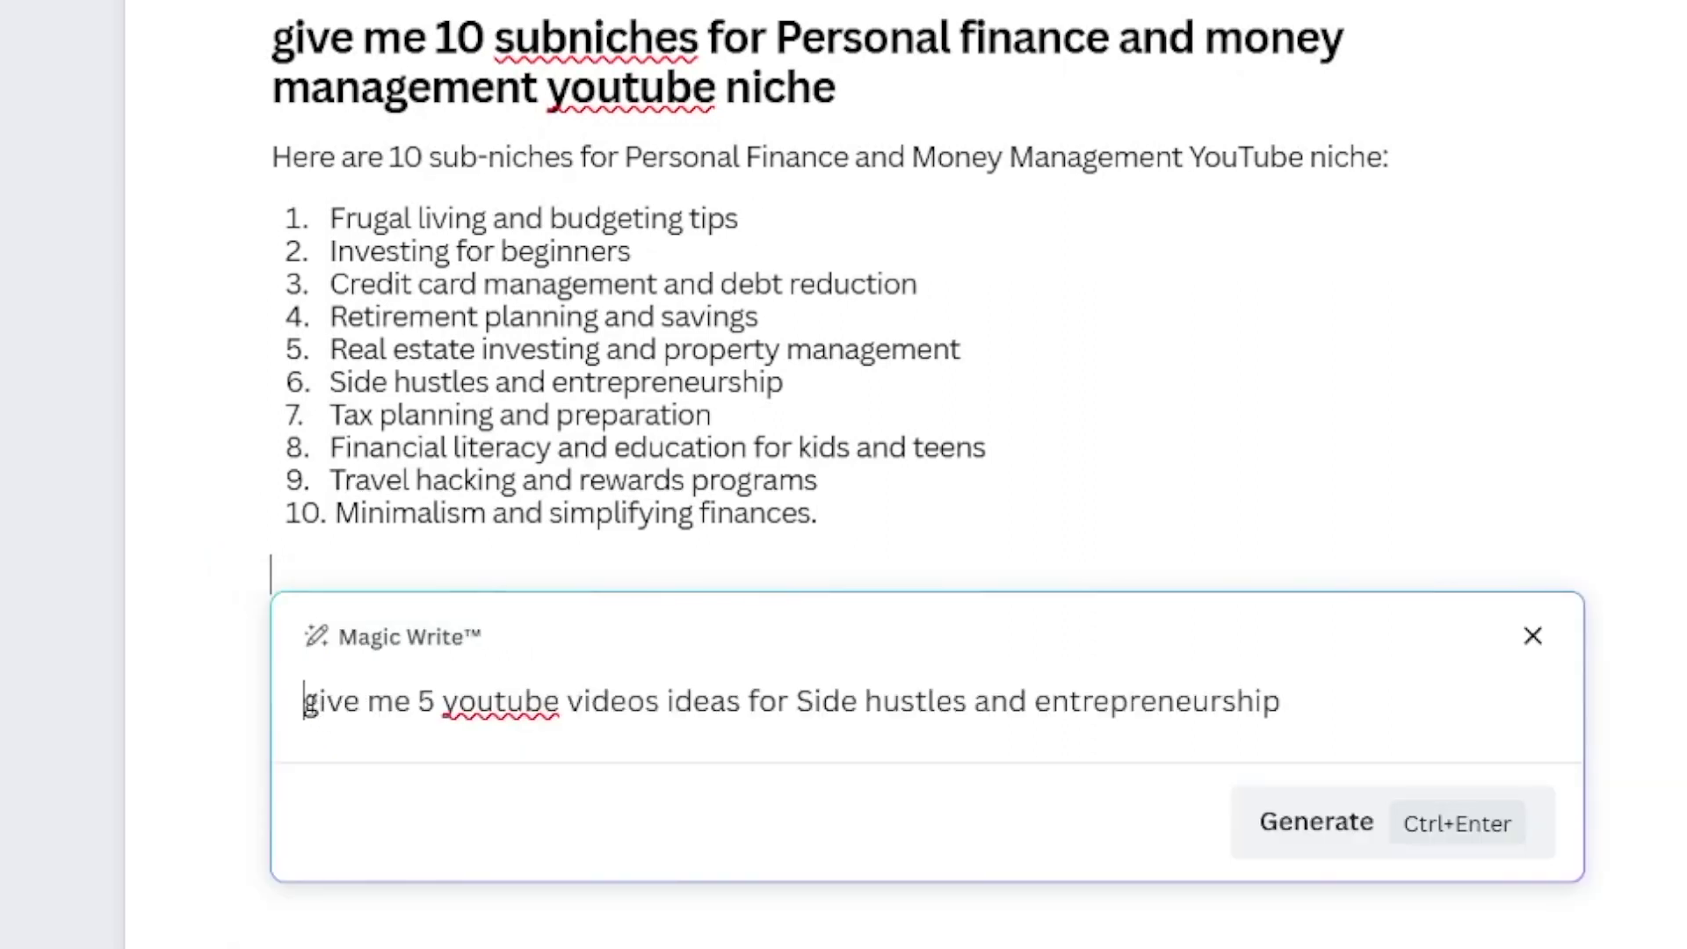
pyautogui.moveTo(305, 703); pyautogui.dragTo(1283, 703)
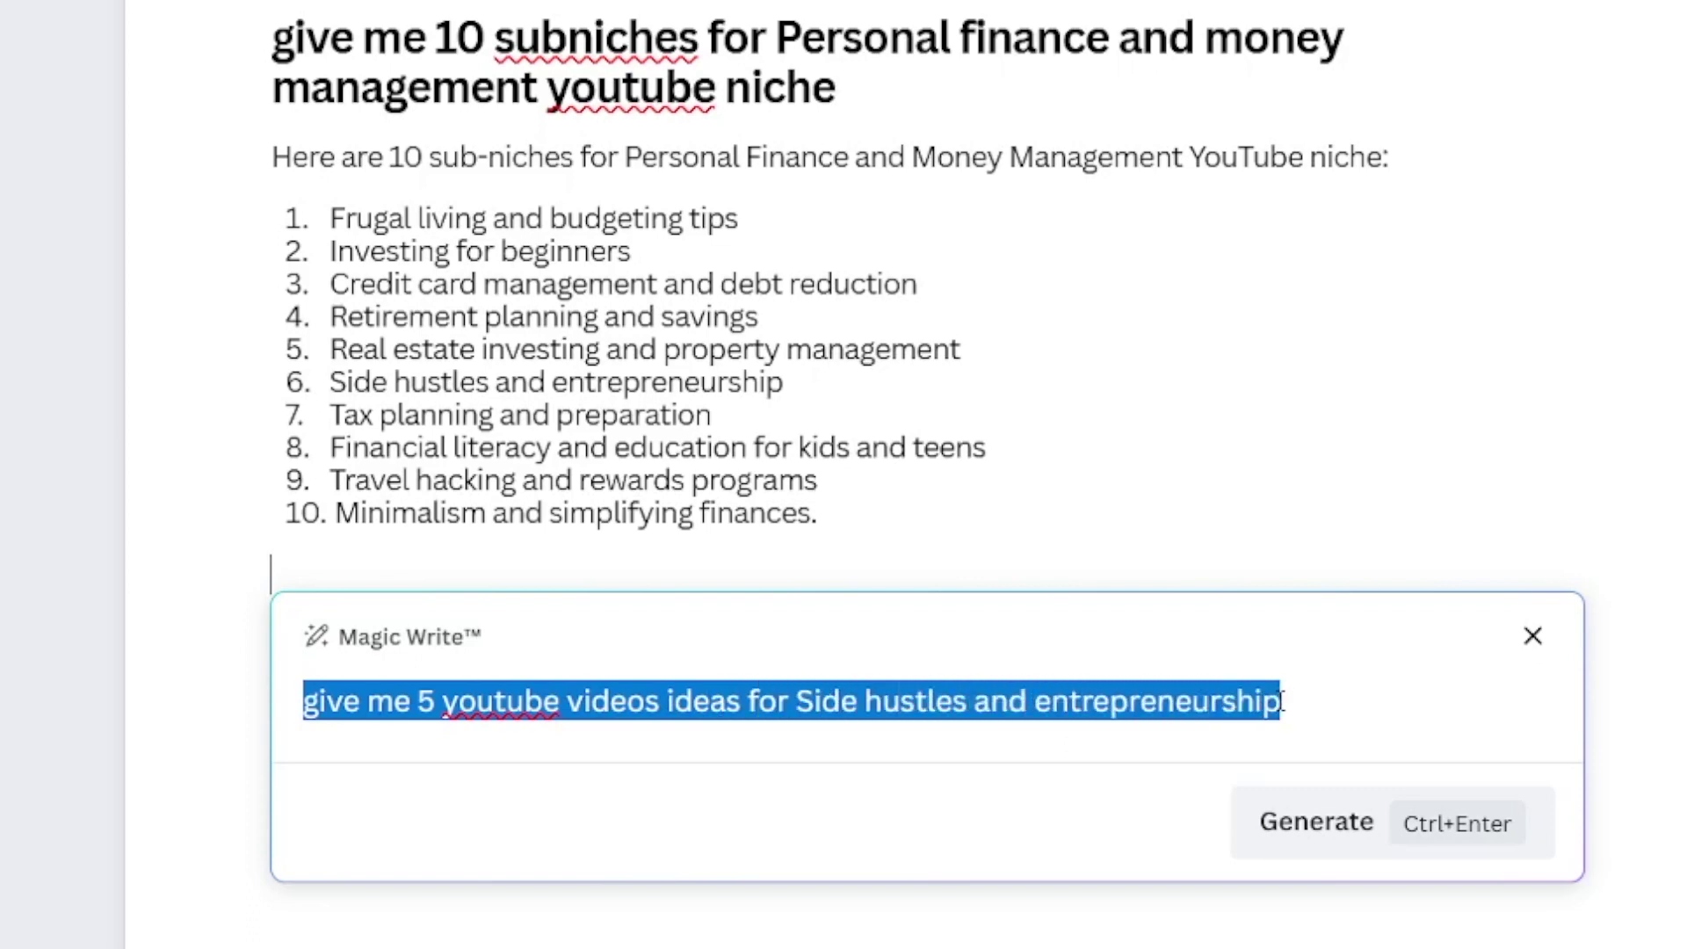
pyautogui.click(1307, 821)
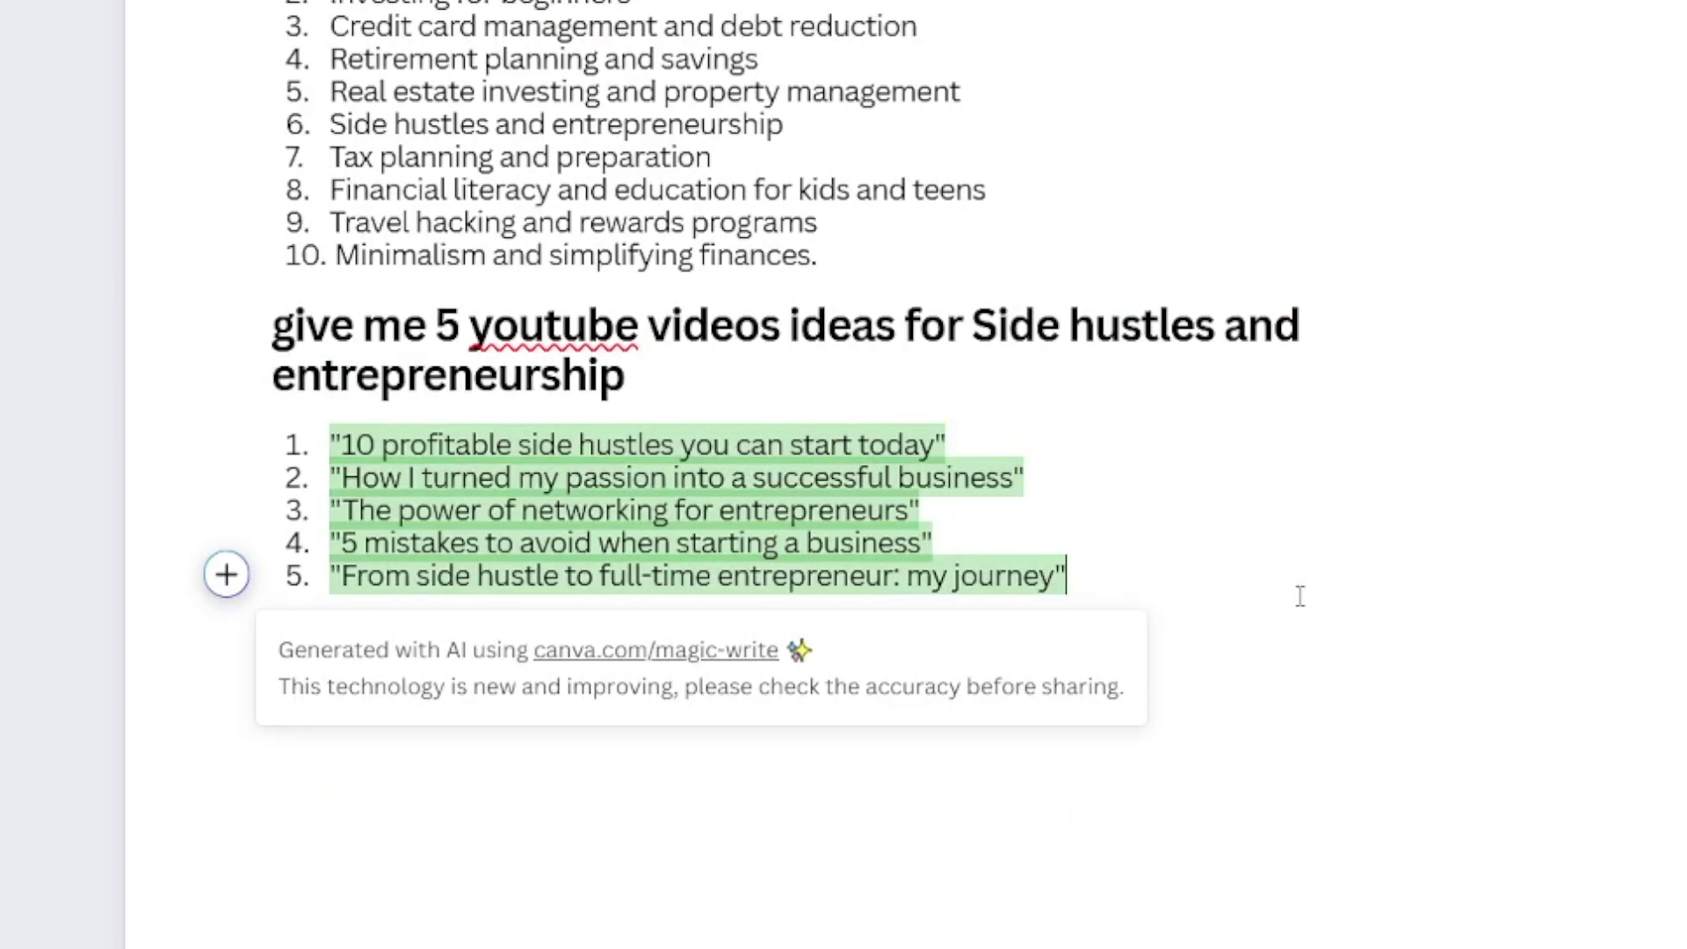
pyautogui.click(1127, 525)
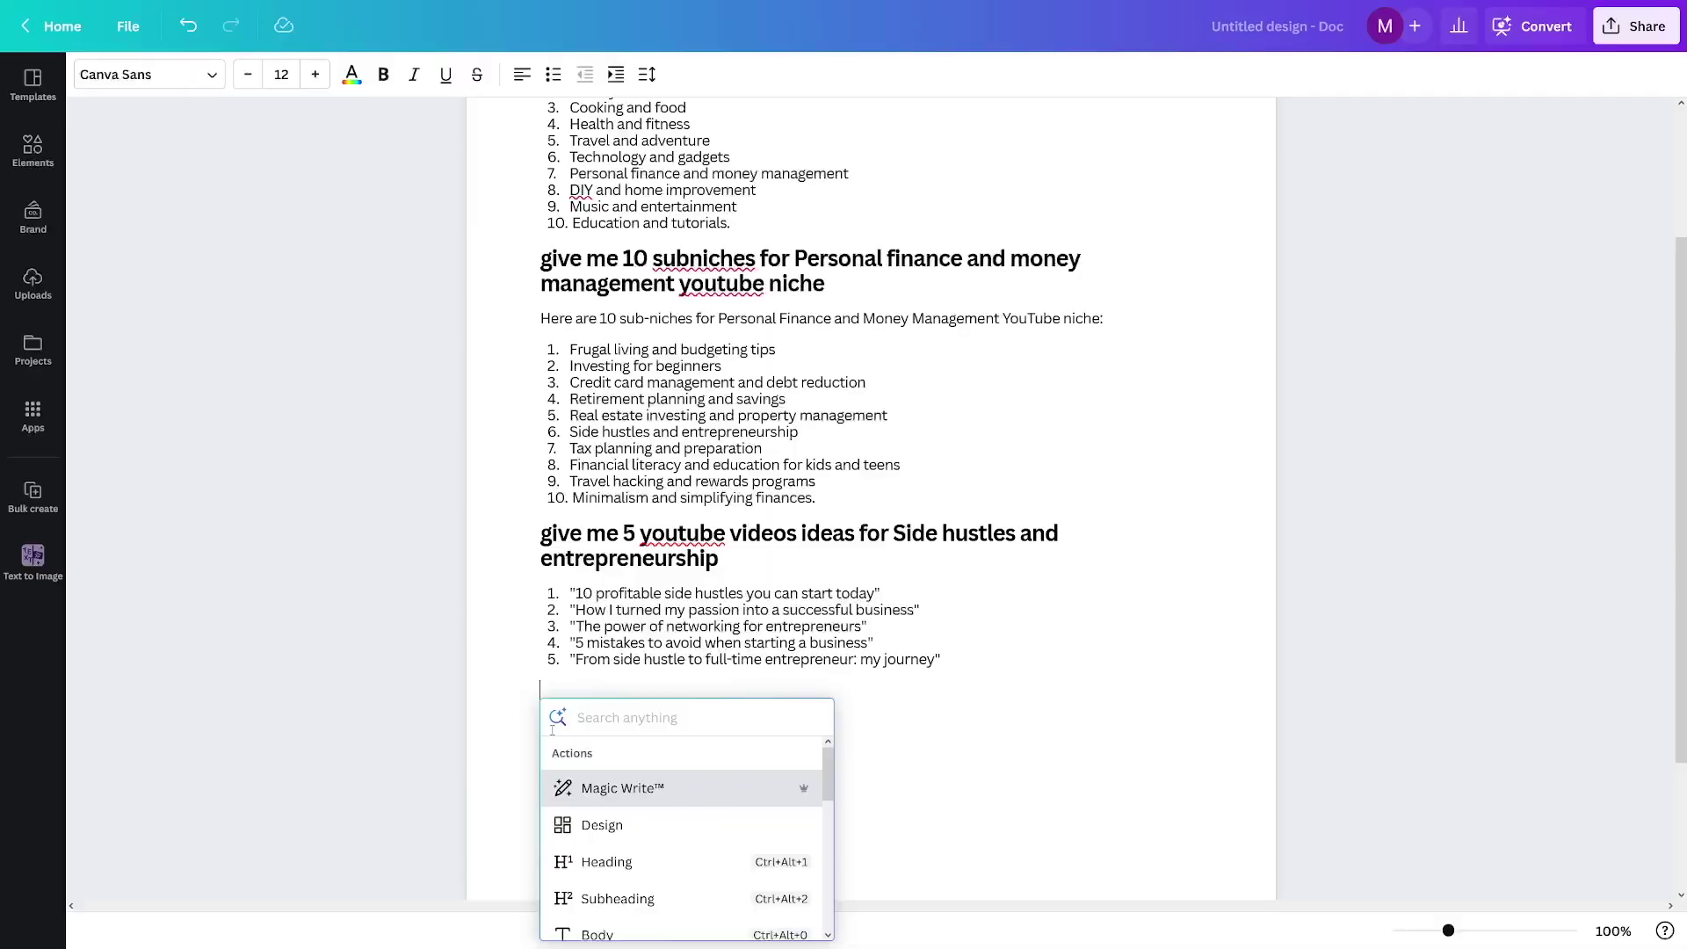
# - Use Magic Write with the pasted prompt to draft a detailed script for '10 profitable side hustles you can start today'
pyautogui.click(637, 789)
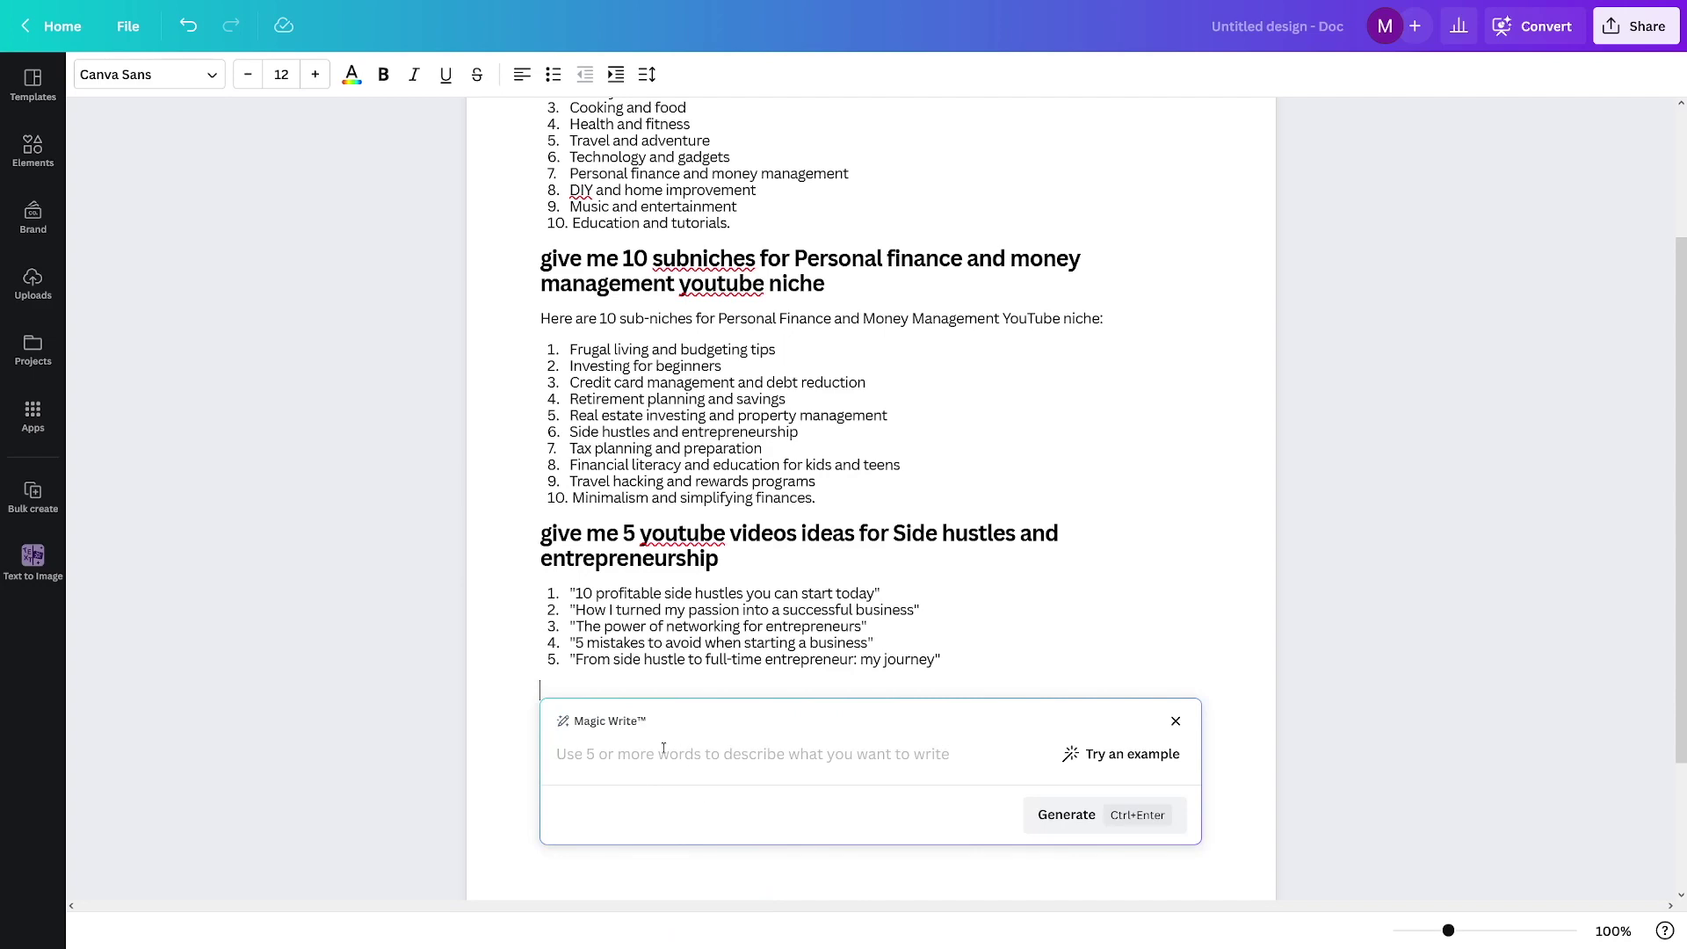
pyautogui.write('give me a detailed youtube video script for "10 profitable side hustles you can start today"')
pyautogui.moveTo(556, 754); pyautogui.dragTo(785, 754)
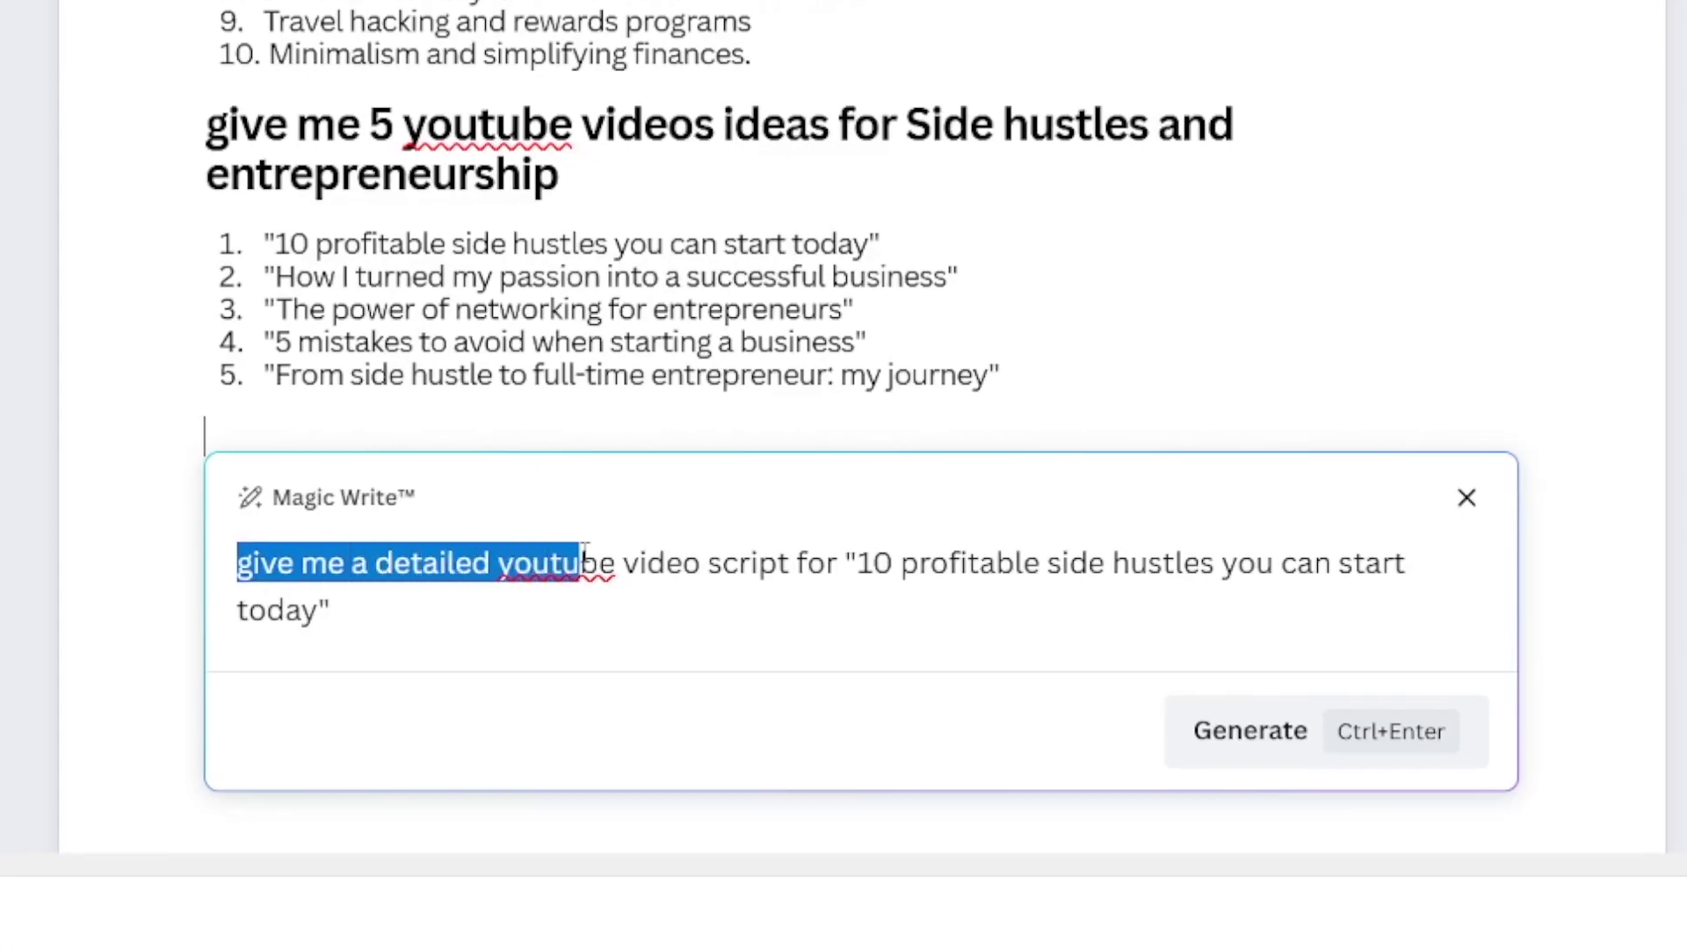
pyautogui.moveTo(690, 563); pyautogui.dragTo(456, 618)
pyautogui.click(1221, 741)
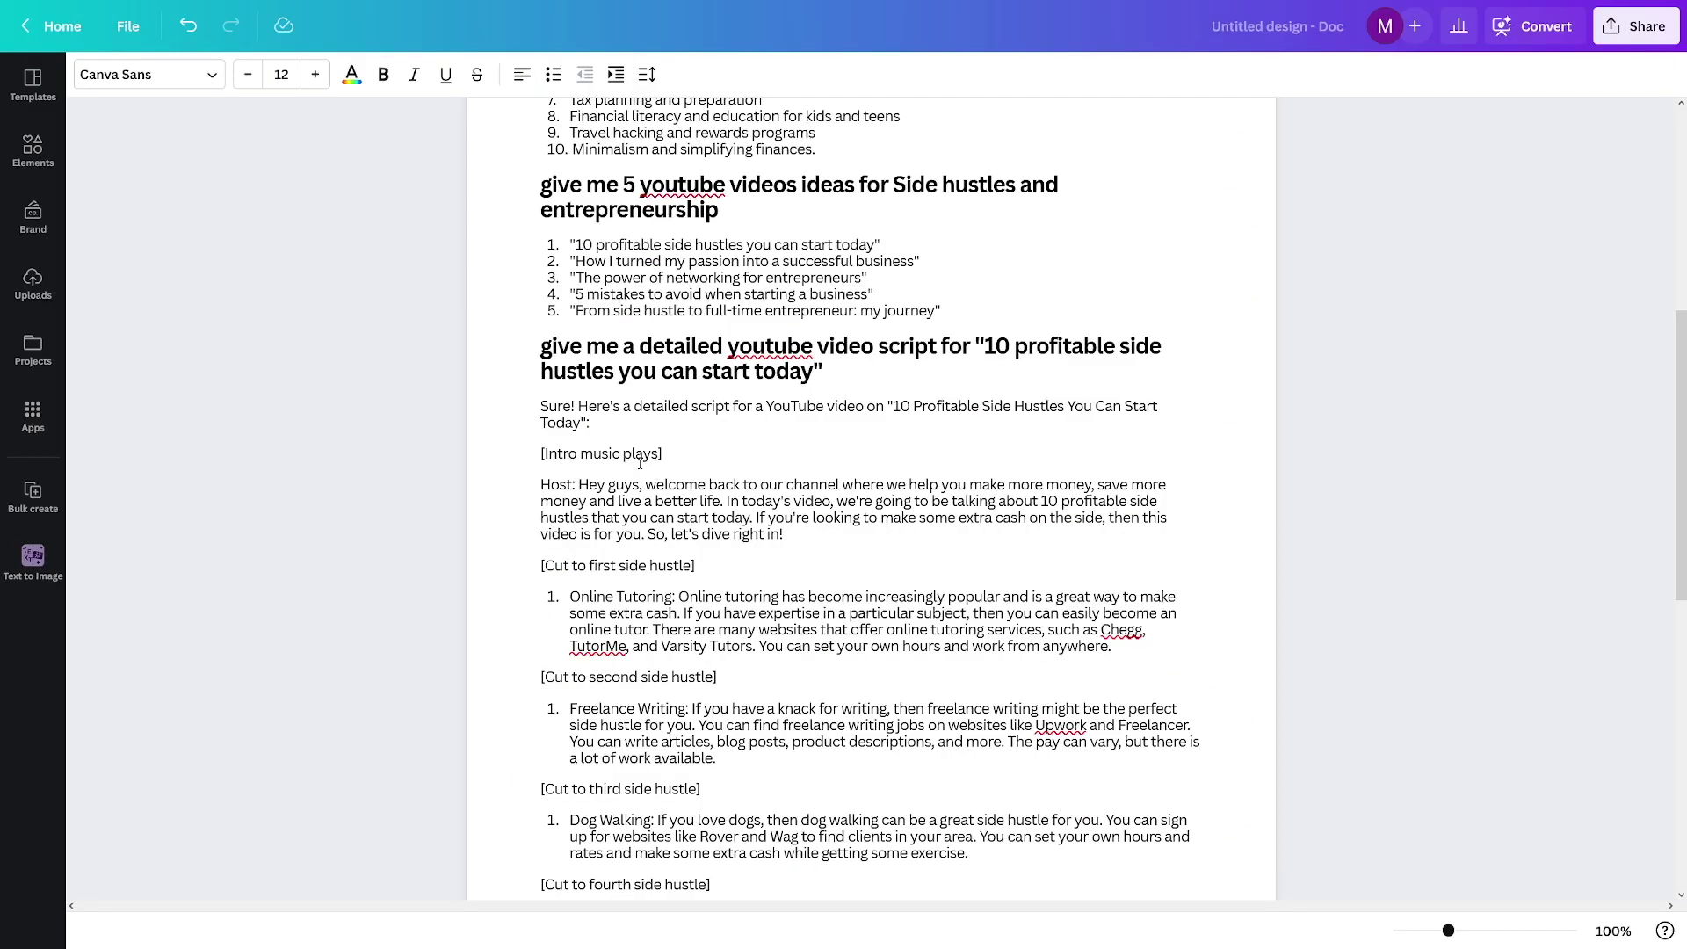
# - Review the generated script's intro music line, the host's opening paragraph and the heading
pyautogui.moveTo(542, 454); pyautogui.dragTo(663, 454)
pyautogui.click(697, 460)
pyautogui.moveTo(544, 486); pyautogui.dragTo(784, 534)
pyautogui.click(1300, 483)
pyautogui.scroll(-2, 849, 533)
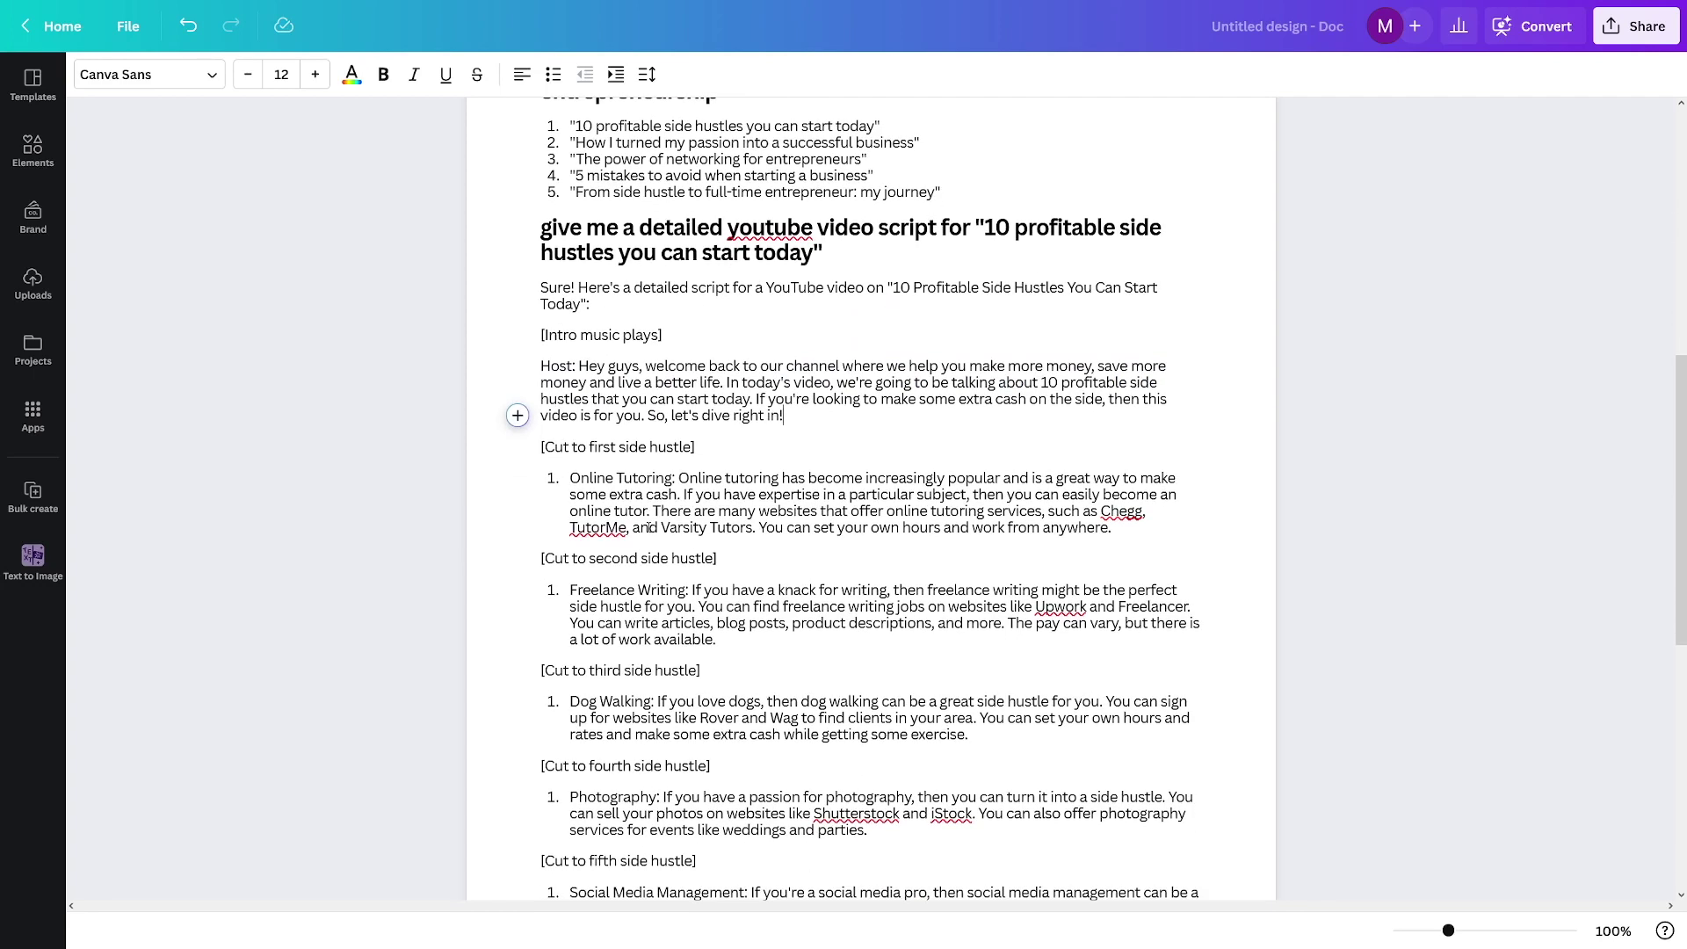
pyautogui.scroll(1, 728, 564)
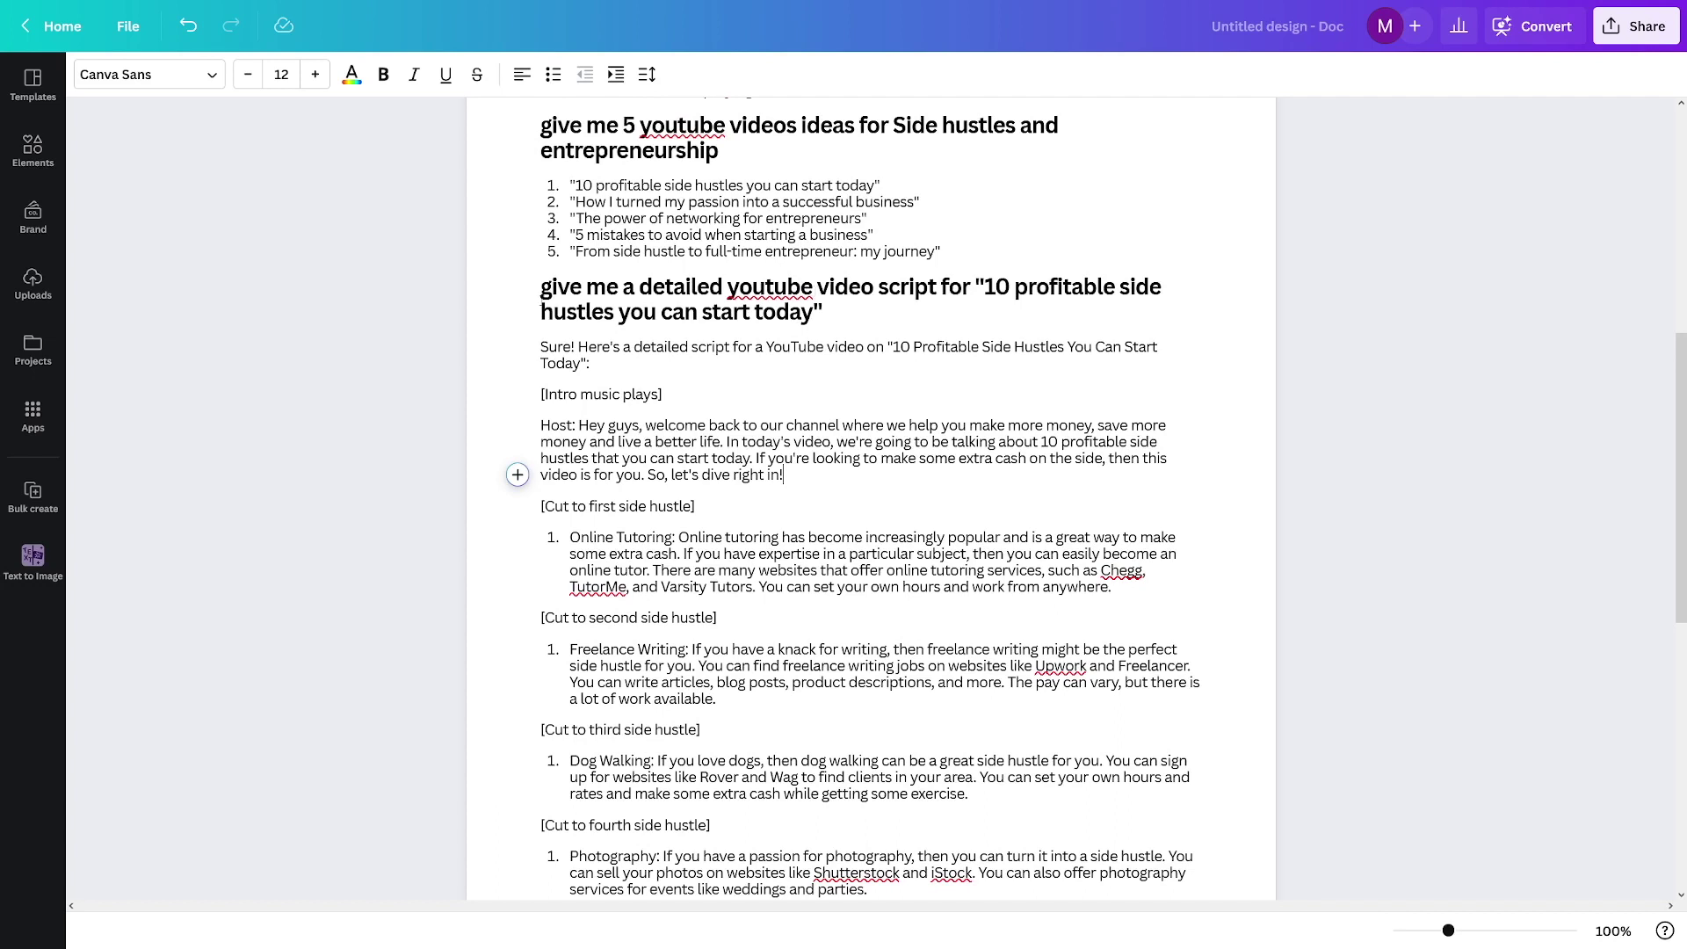
pyautogui.moveTo(563, 296); pyautogui.dragTo(821, 313)
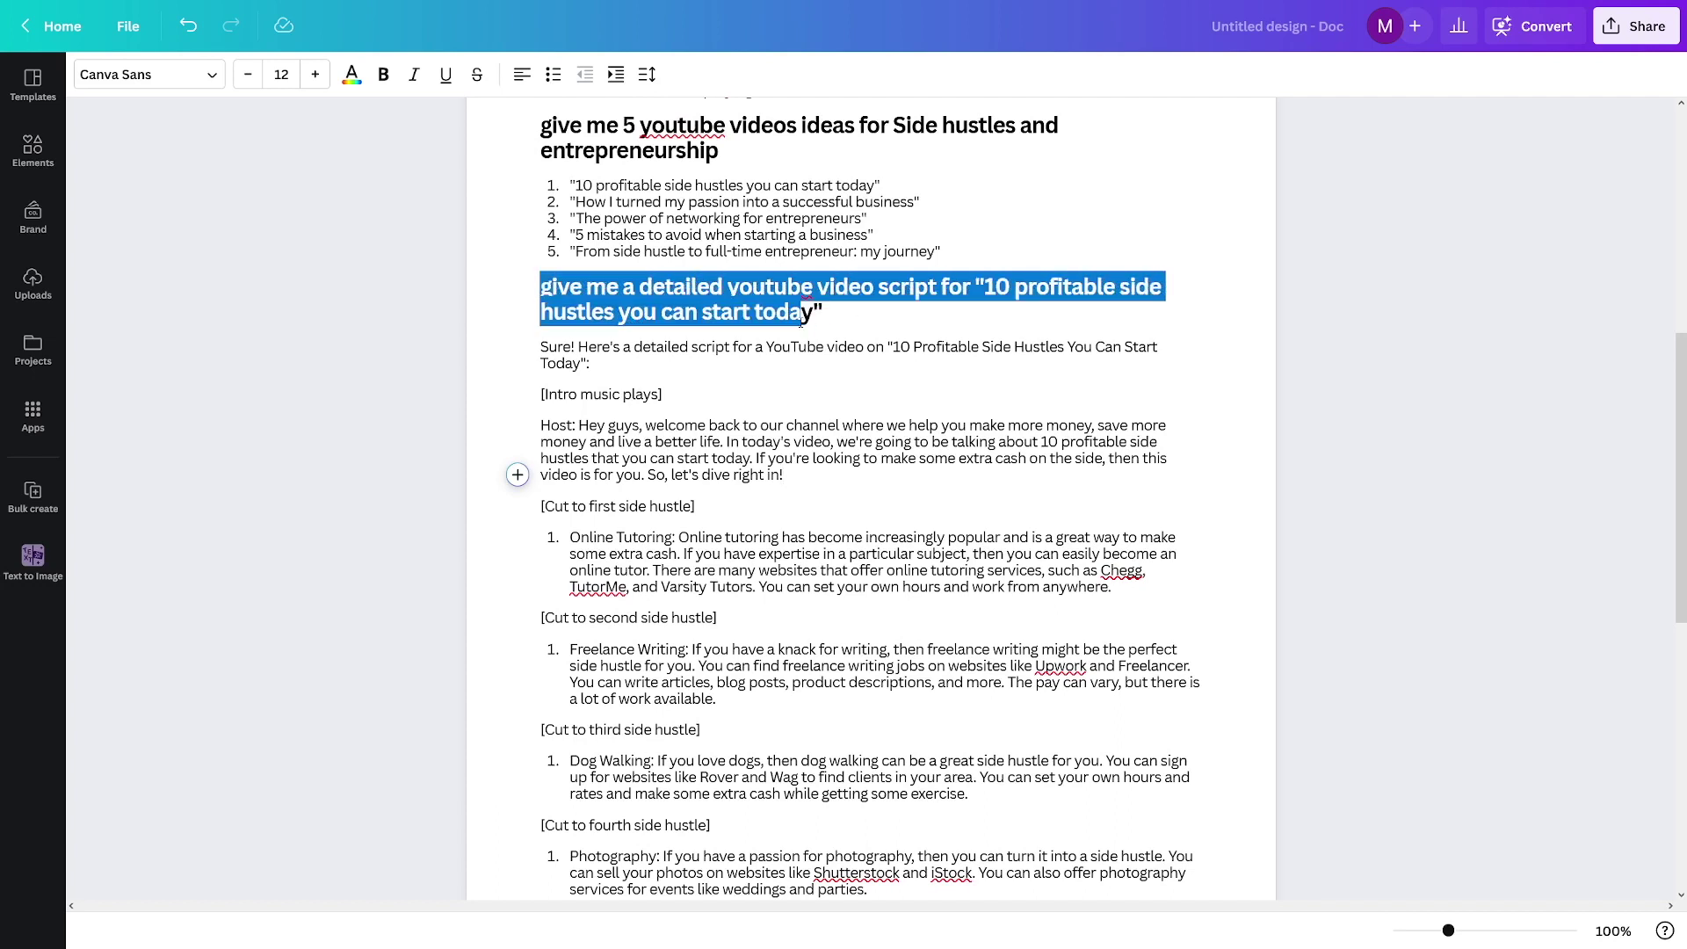
pyautogui.click(801, 318)
pyautogui.scroll(5, 820, 586)
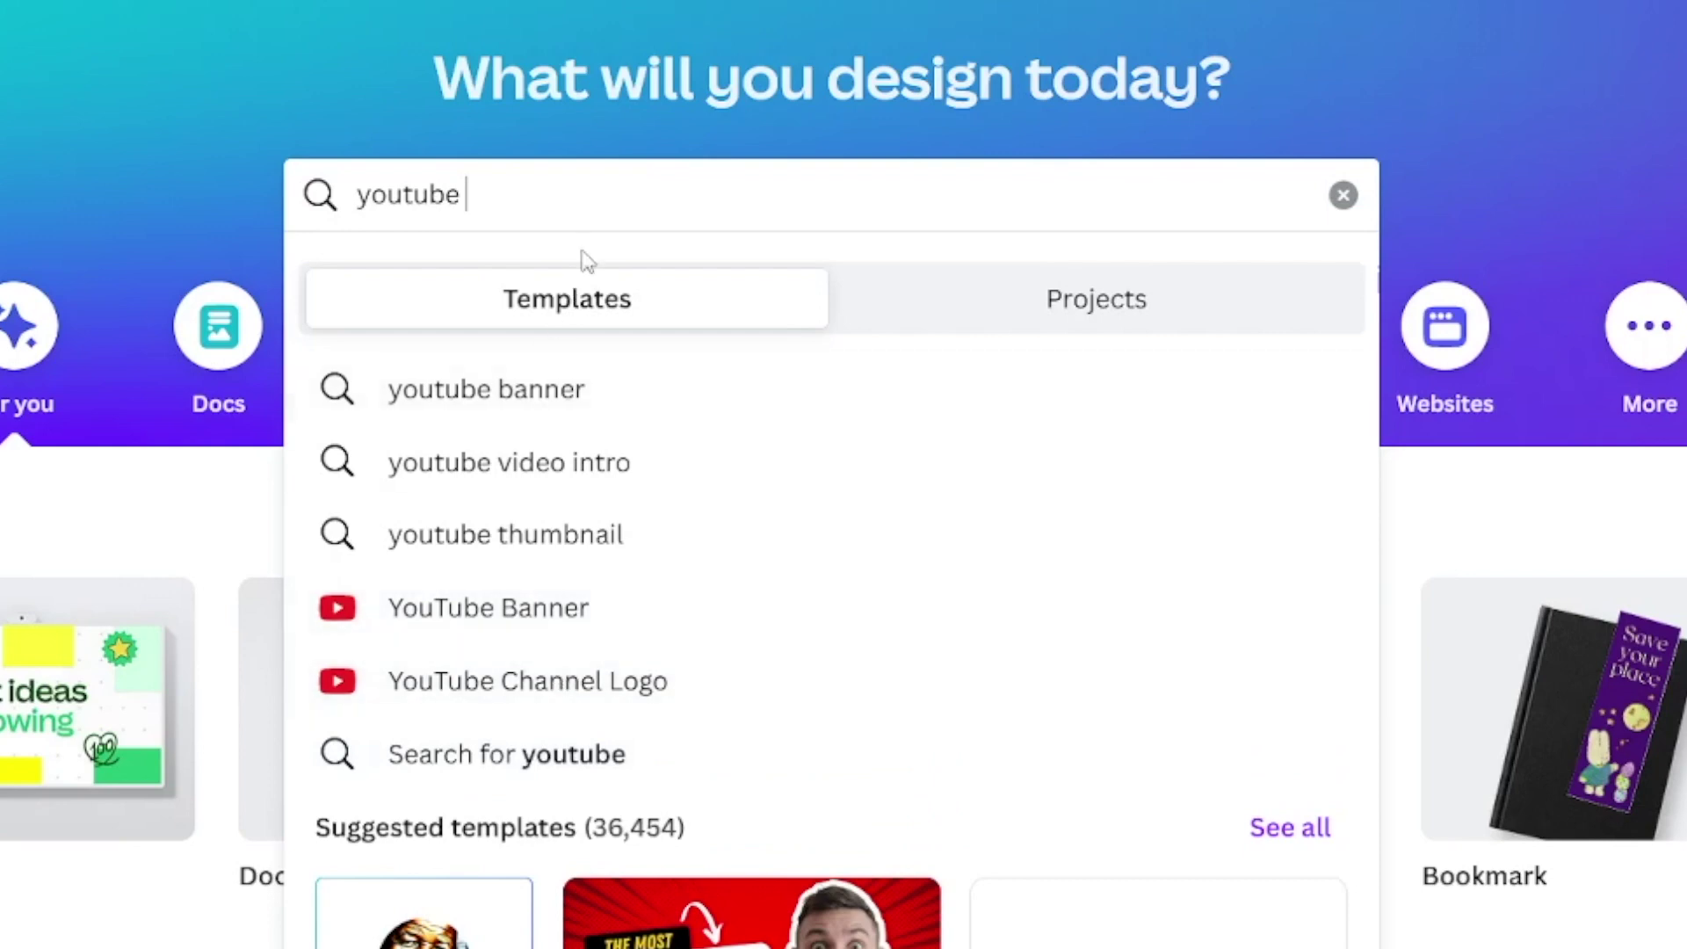
# - Search templates for 'video' and start a blank 5-second YouTube Video Chapter design
pyautogui.write('video')
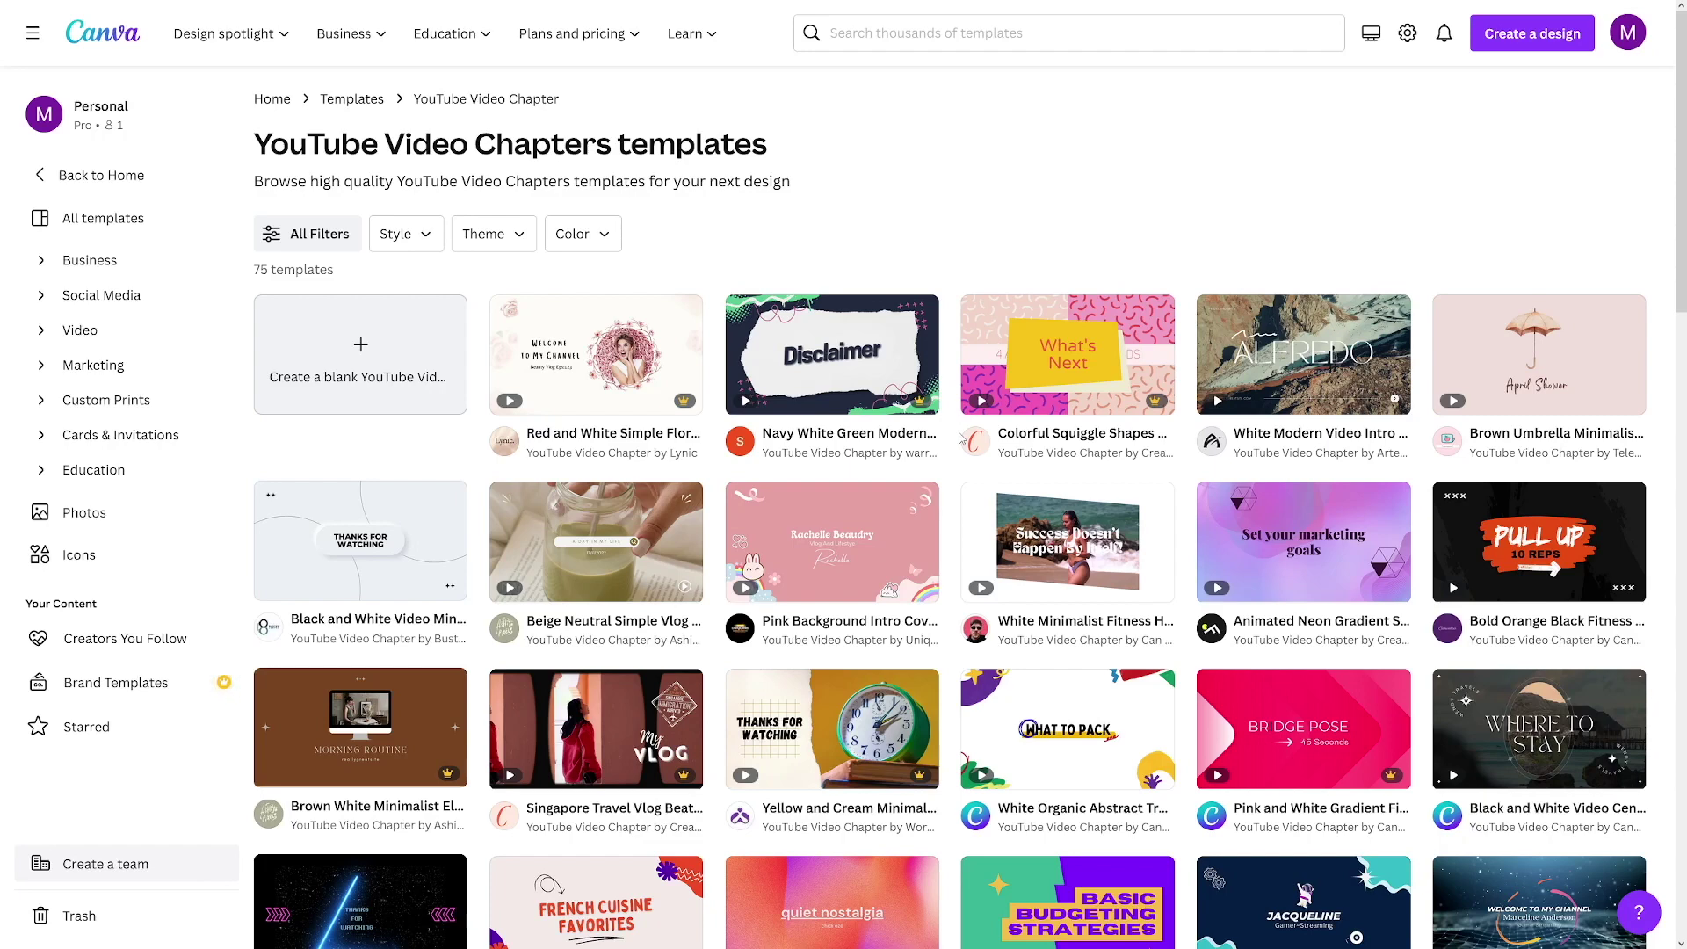
pyautogui.moveTo(919, 403)
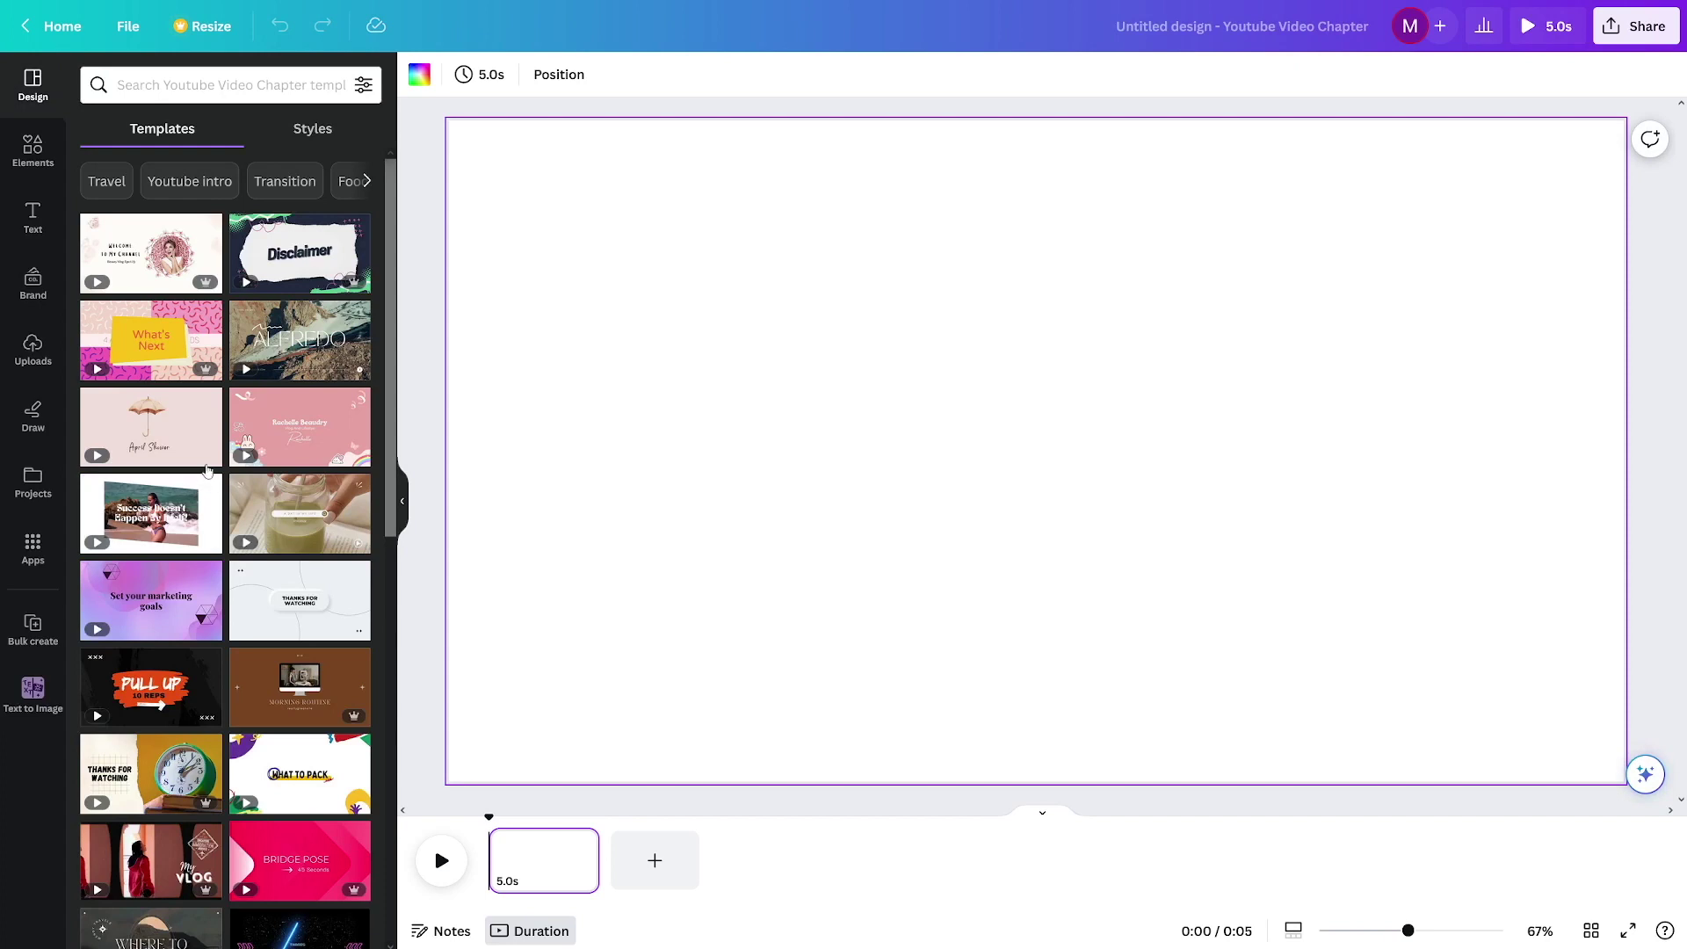
# - Search the design templates for 'money'
pyautogui.scroll(-2, 257, 449)
pyautogui.scroll(2, 259, 449)
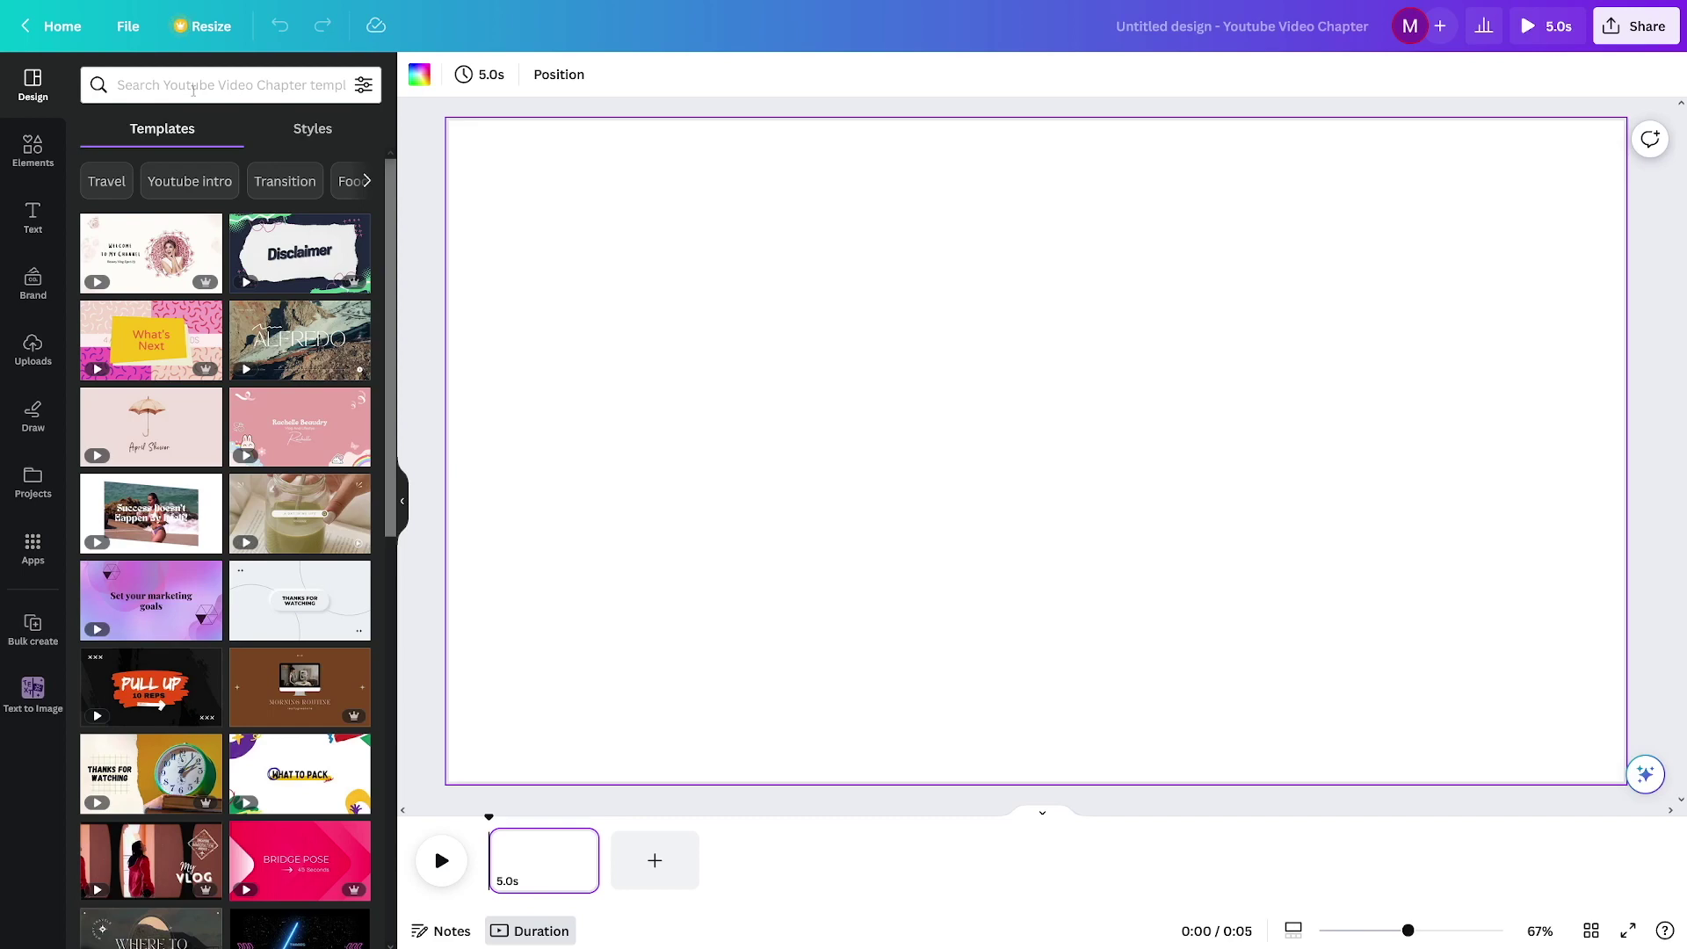
pyautogui.click(193, 90)
pyautogui.write('mon')
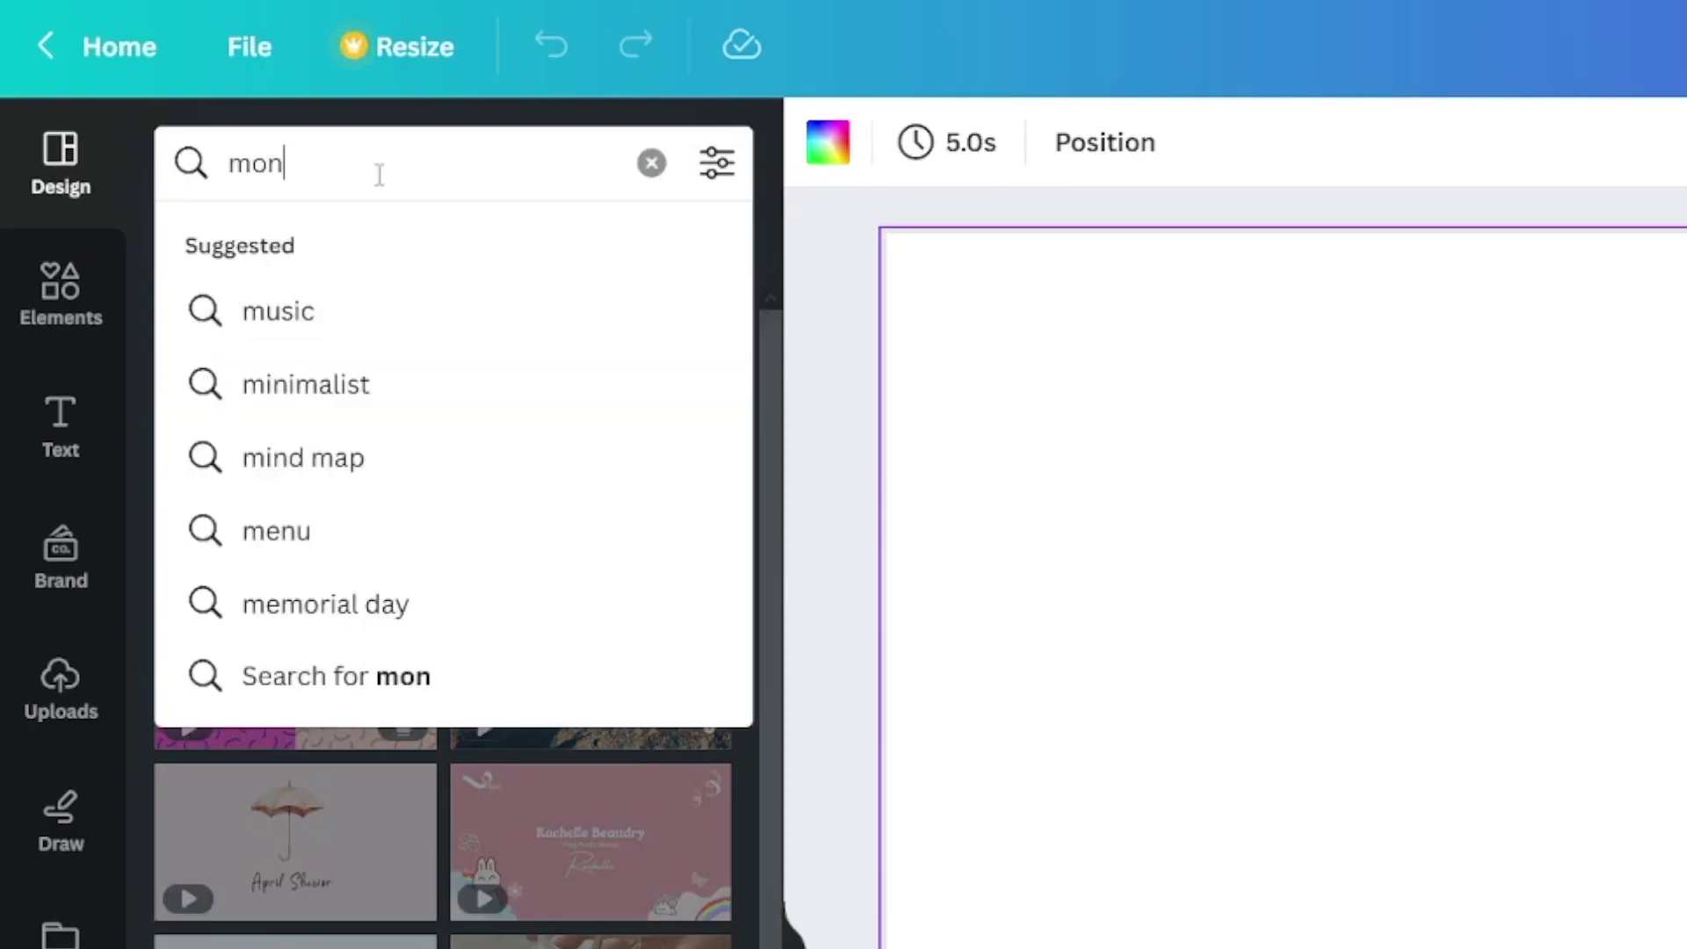
pyautogui.write('ey')
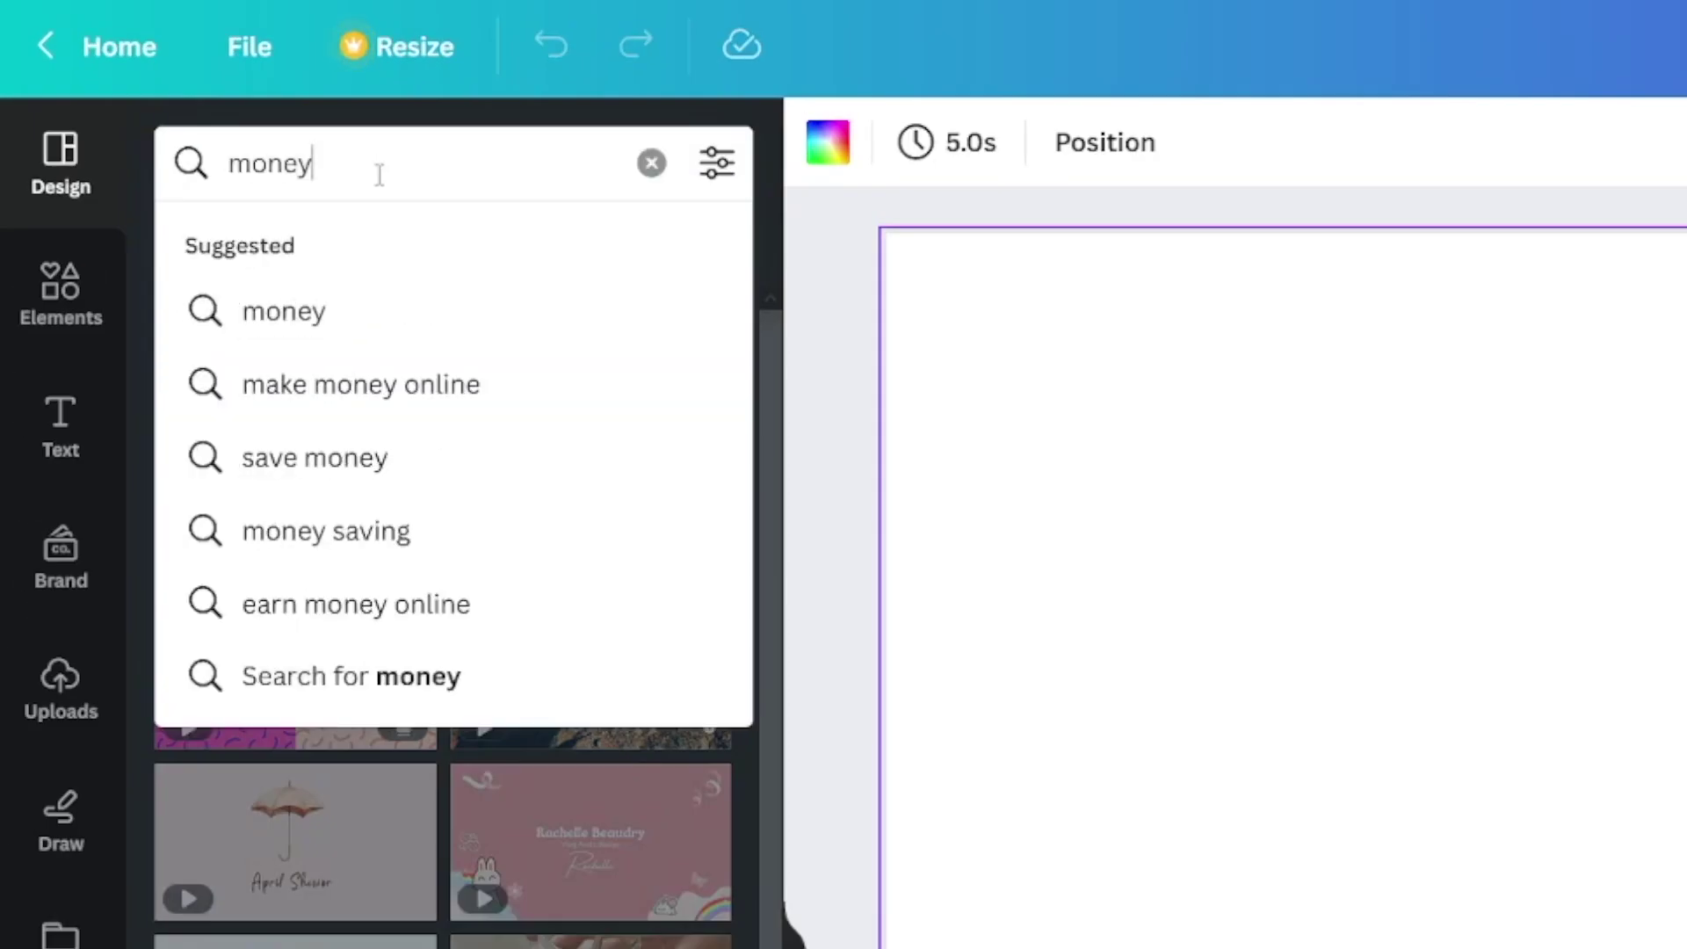
pyautogui.press('Return')
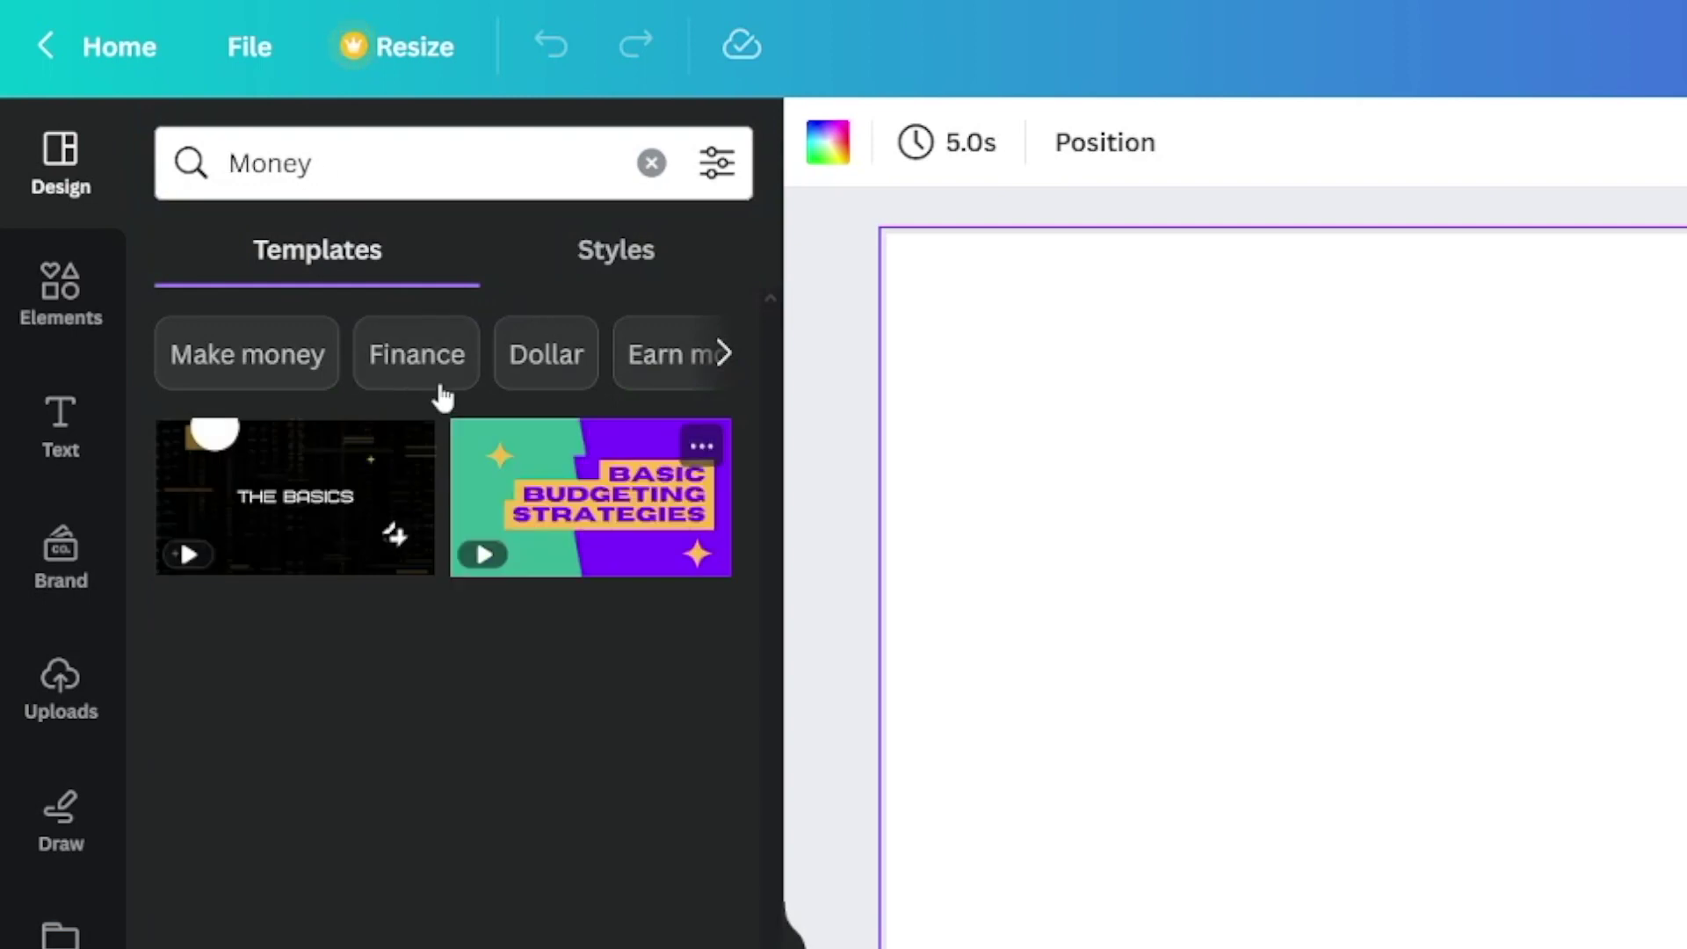
pyautogui.moveTo(583, 539)
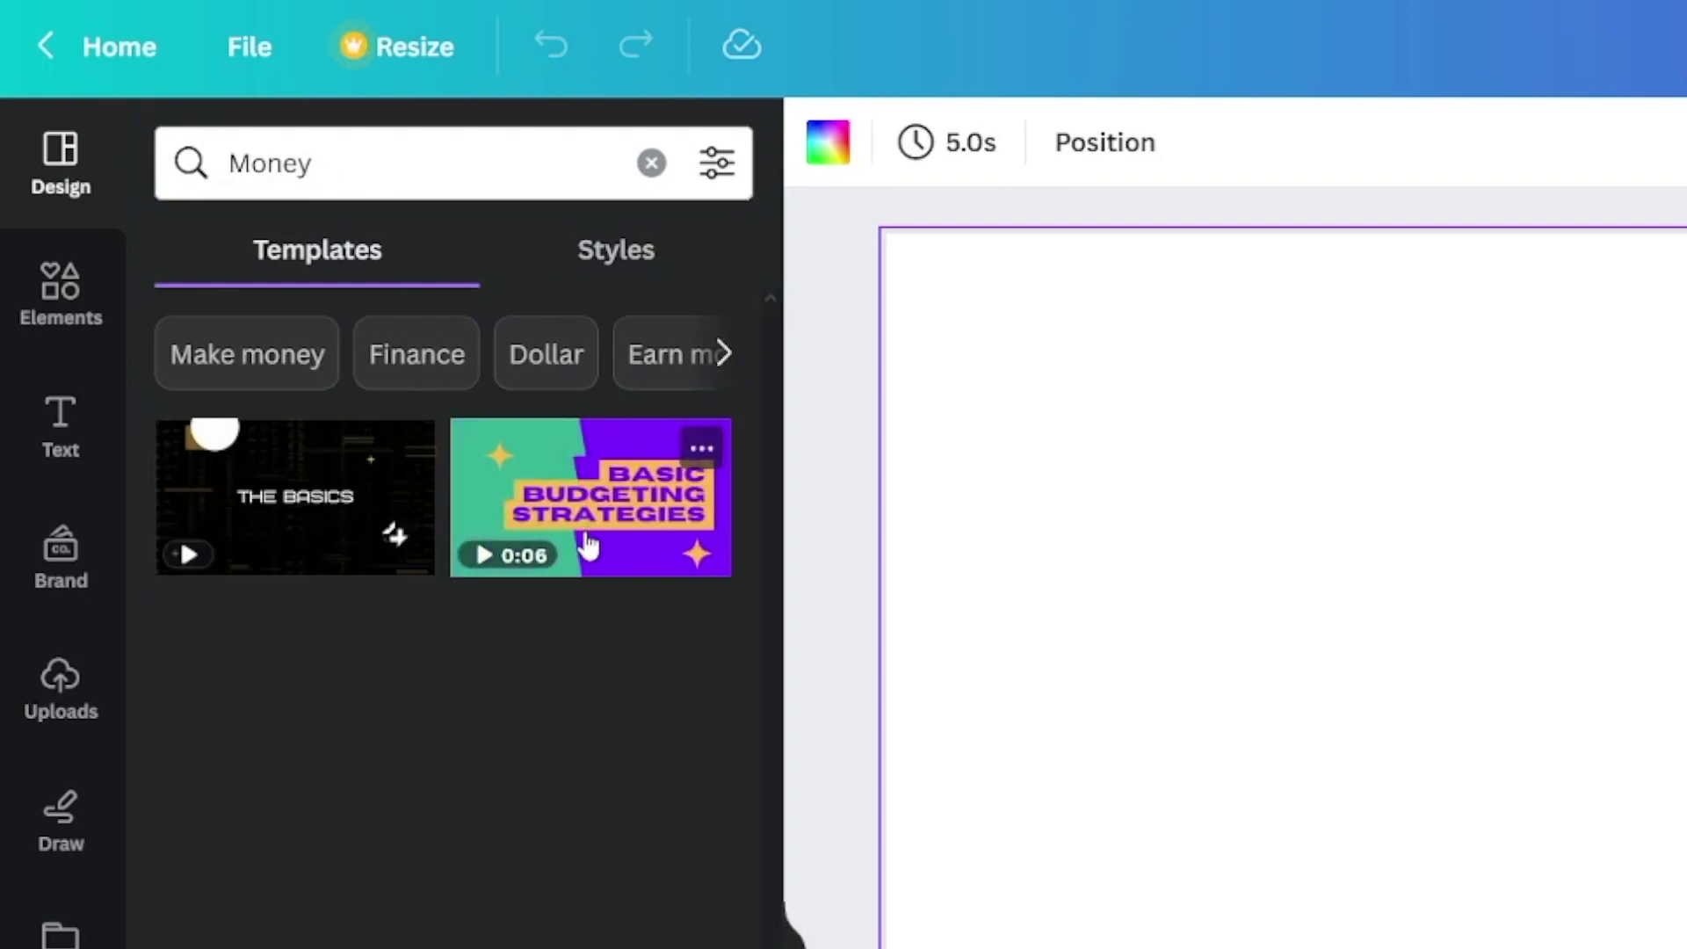
# - Search templates for 'finance', then view the money results in Elements
pyautogui.click(214, 173)
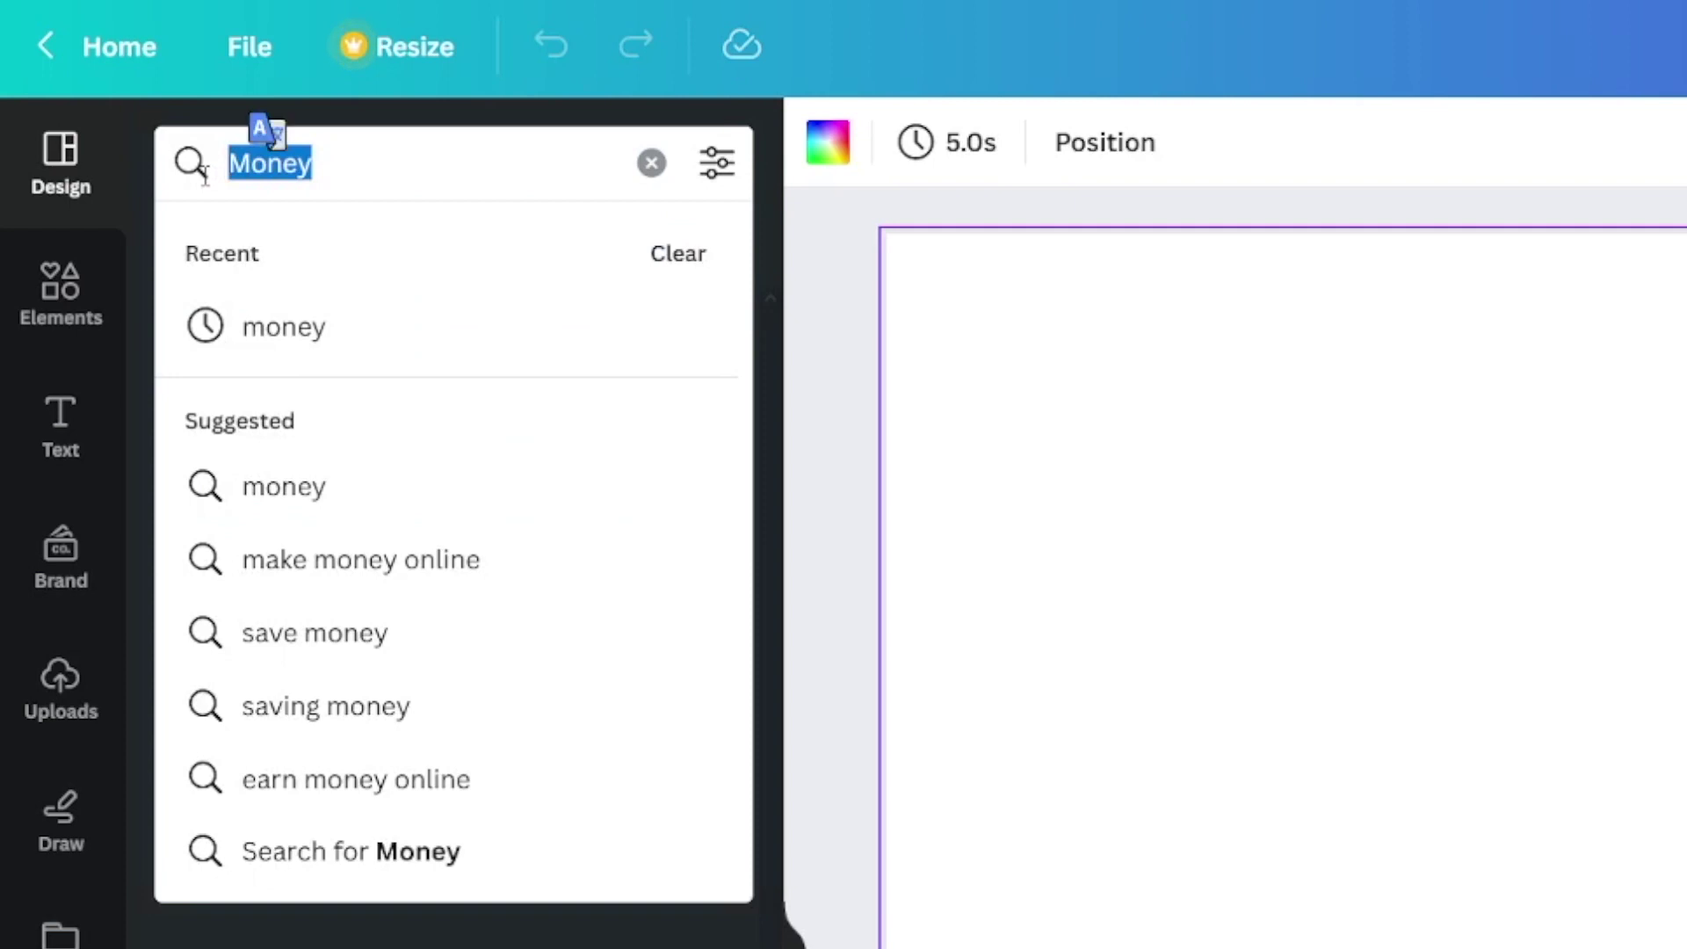
pyautogui.write('finance')
pyautogui.press('Return')
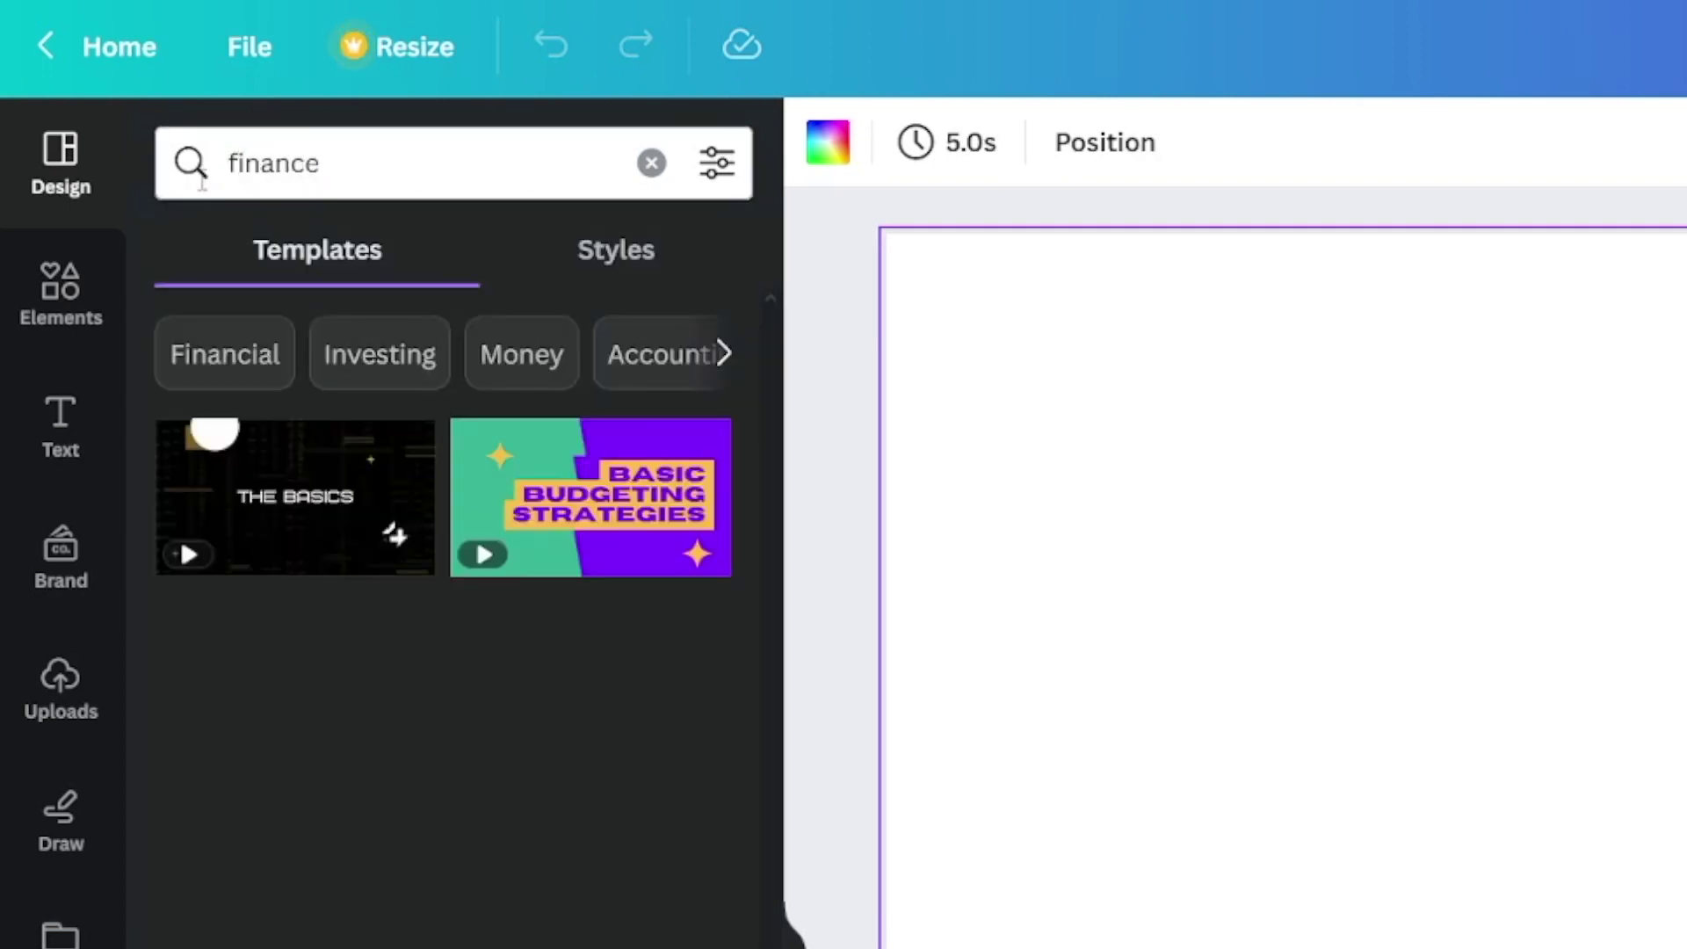
pyautogui.click(66, 297)
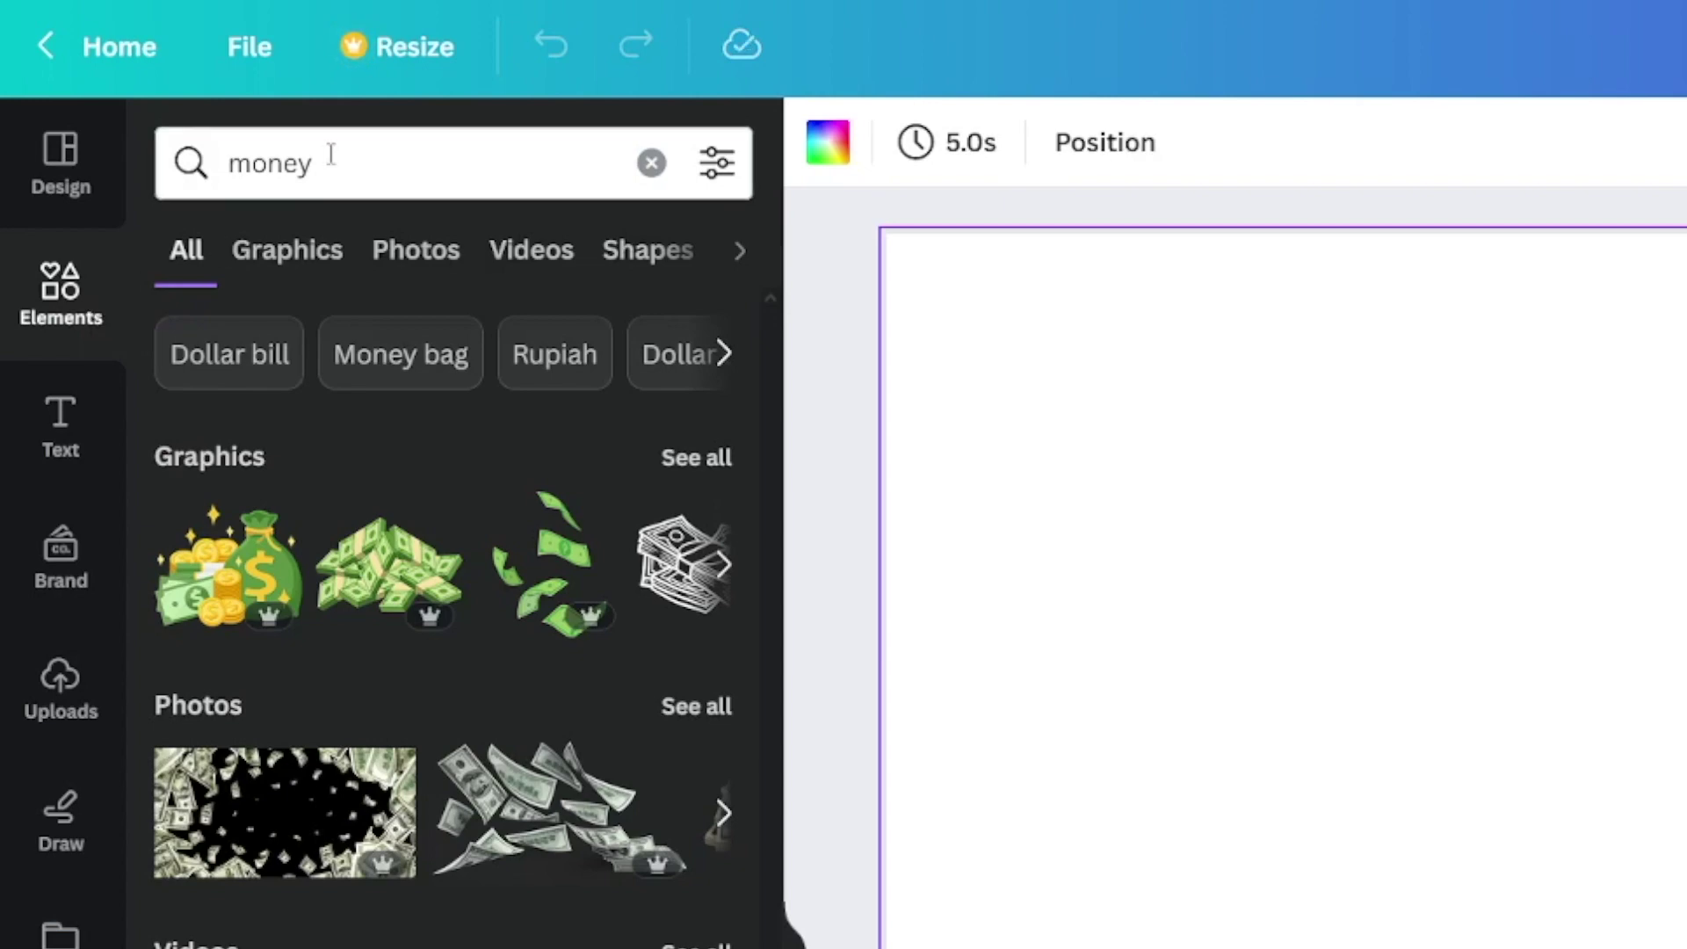
# - Place the coin-filled glass jar money video on the page, extending it to 6.1 seconds
pyautogui.click(562, 275)
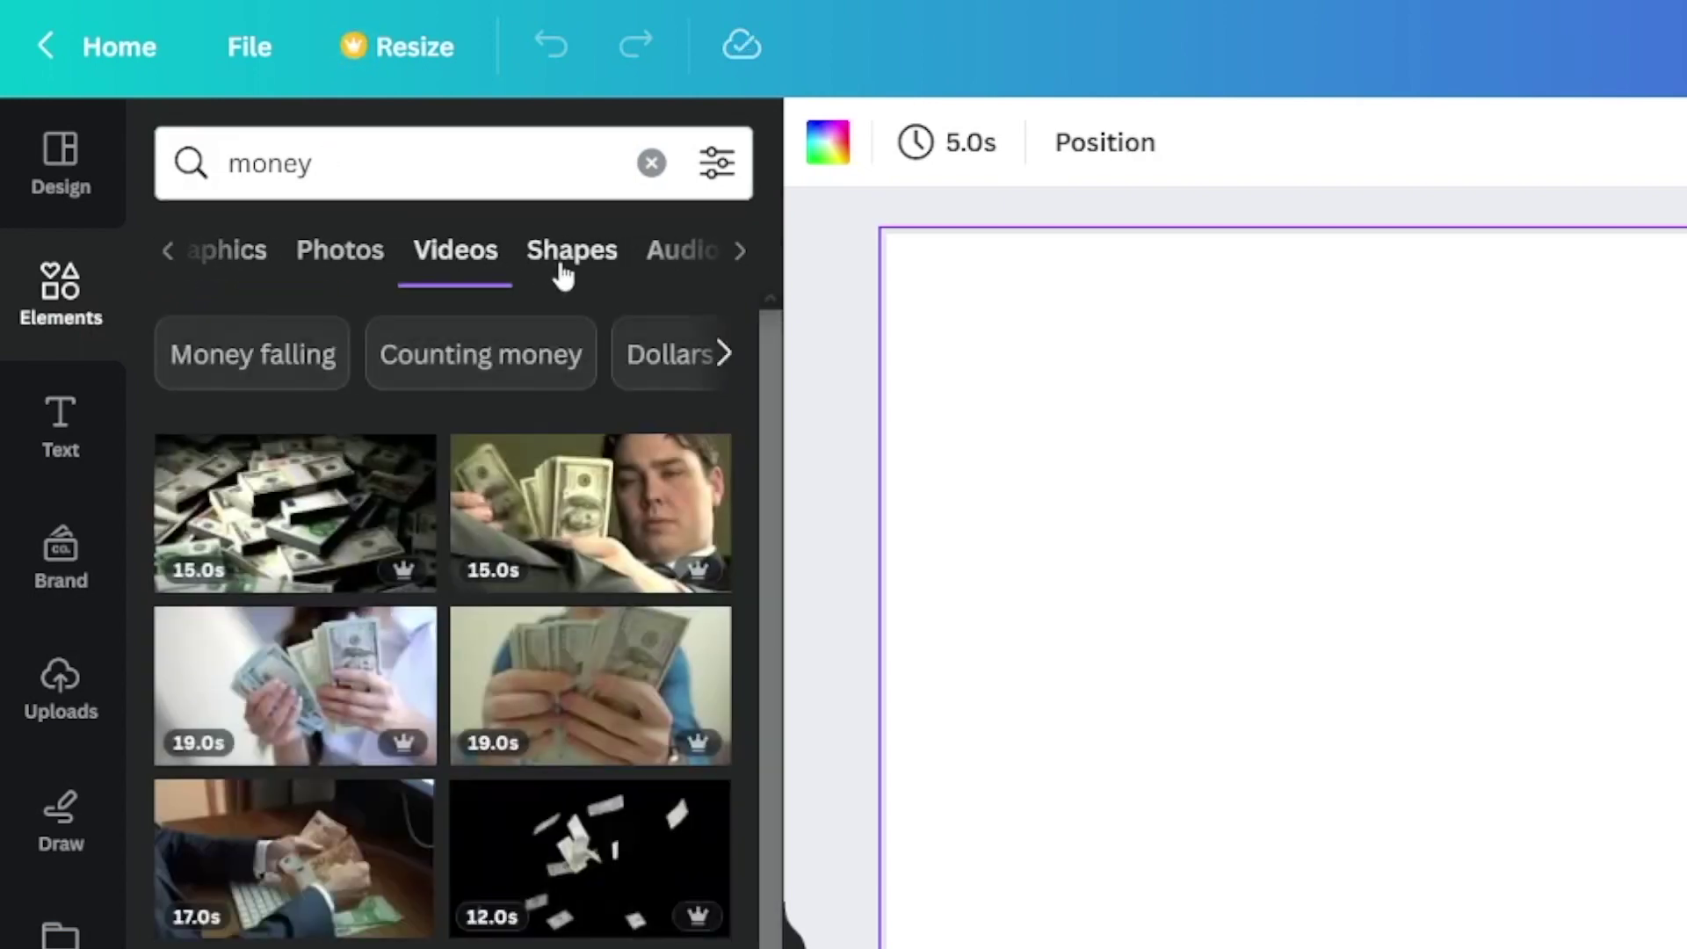
pyautogui.scroll(-10, 527, 859)
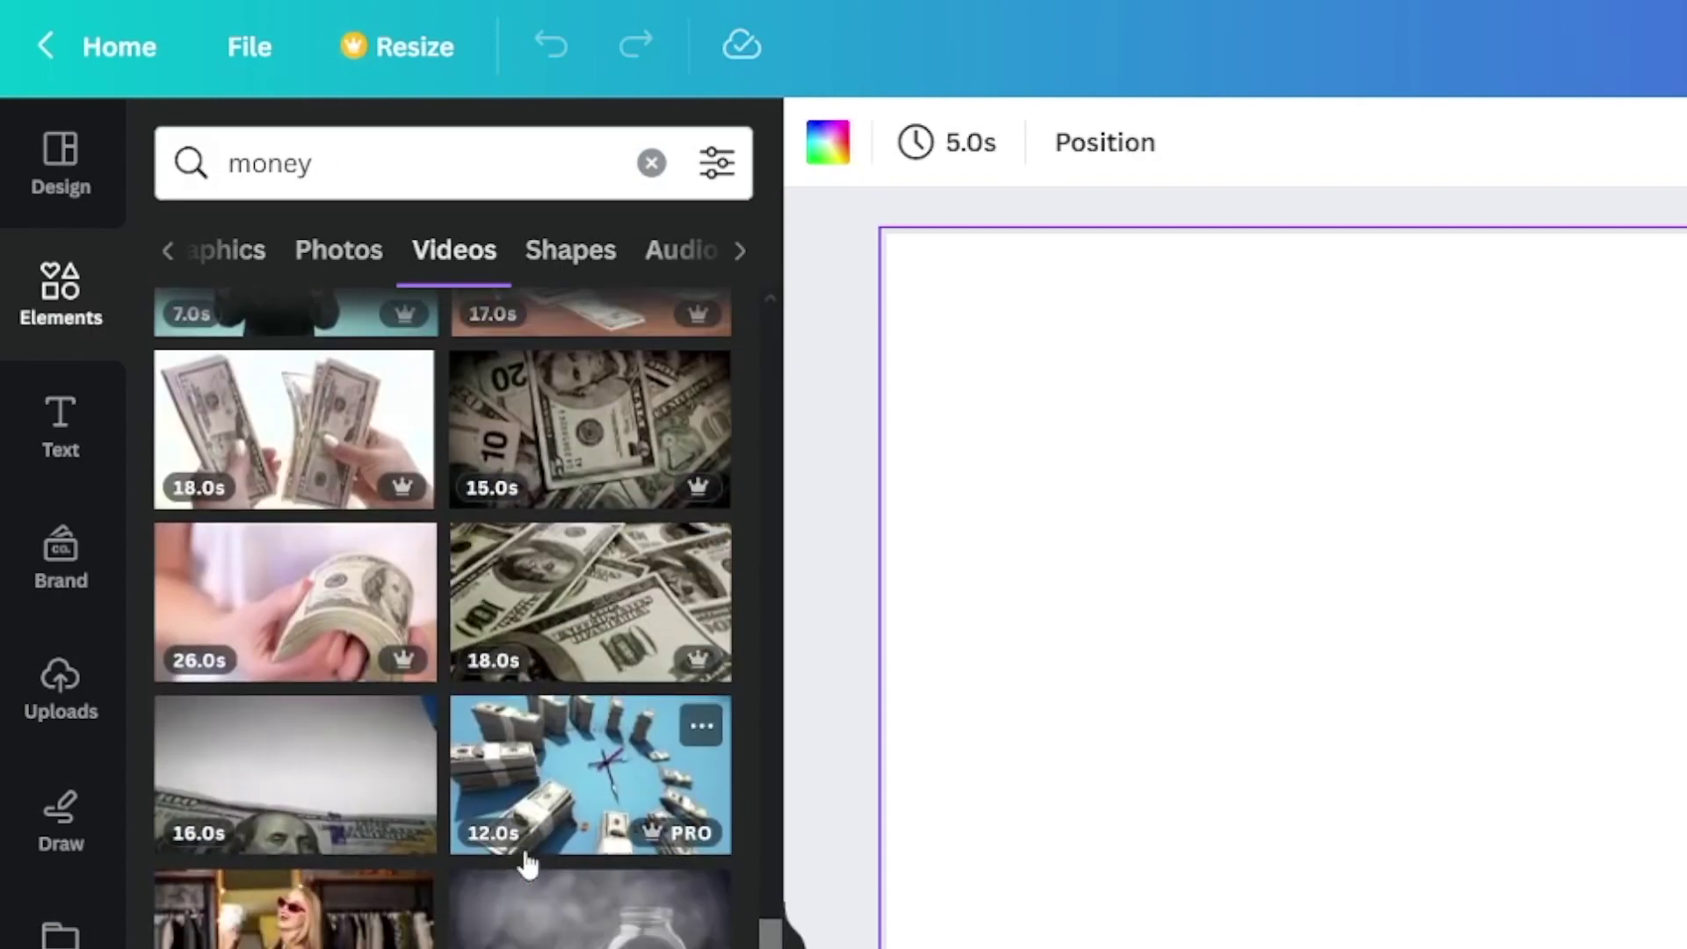
pyautogui.scroll(3, 794, 933)
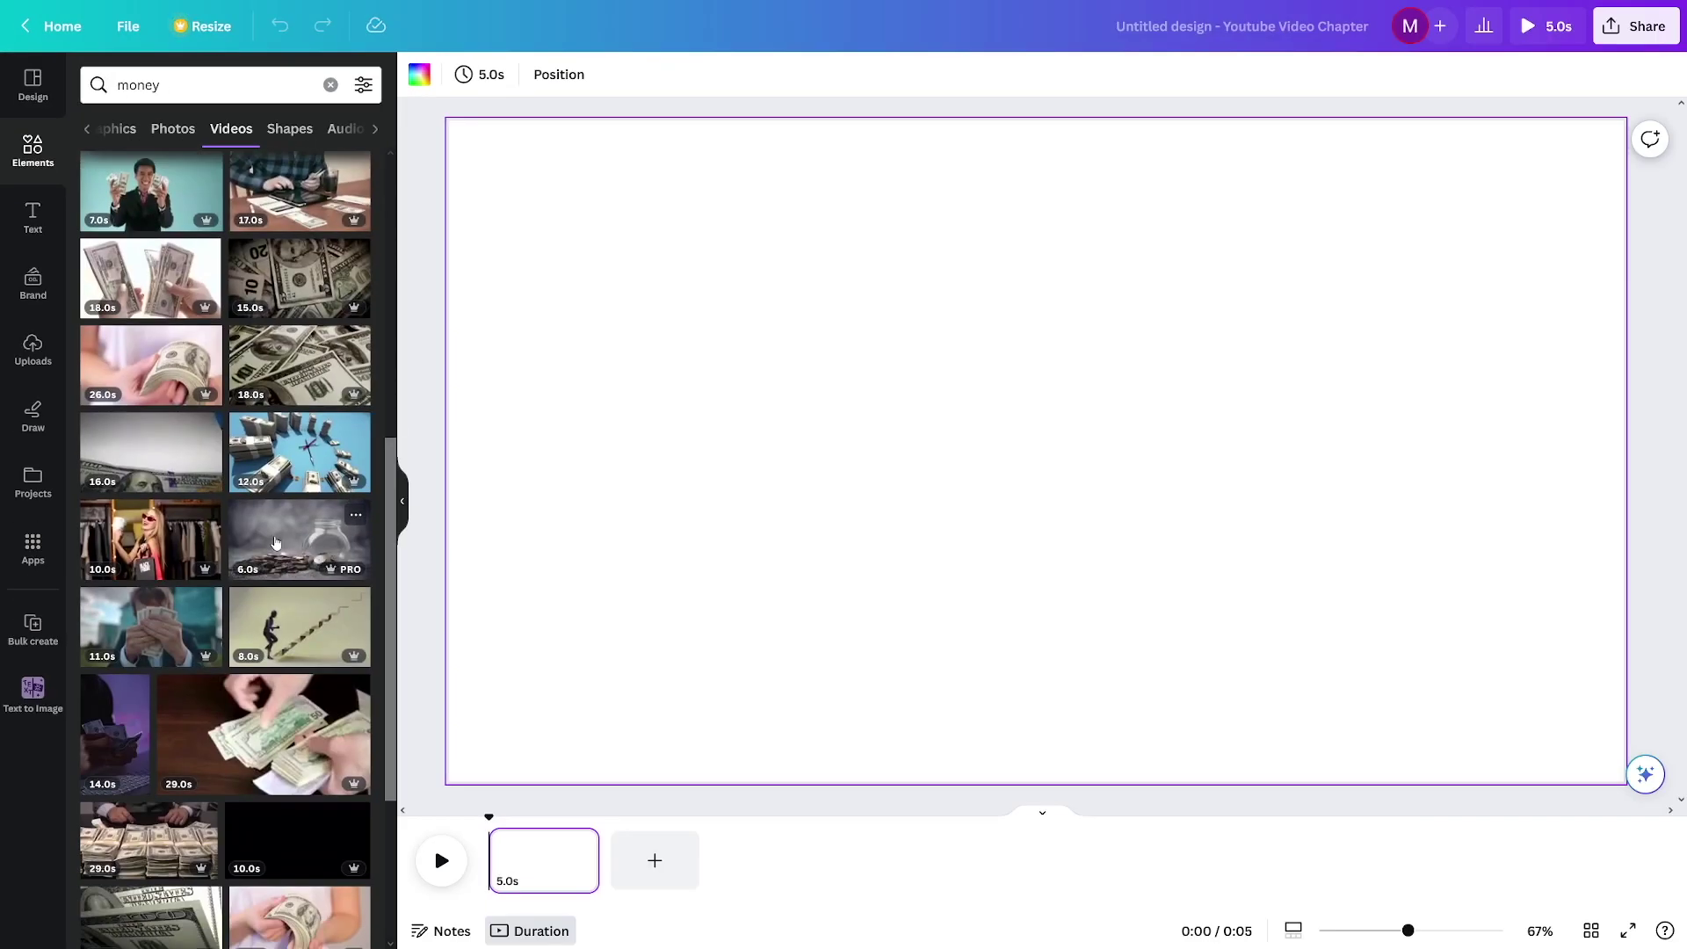
pyautogui.moveTo(299, 538); pyautogui.dragTo(516, 180)
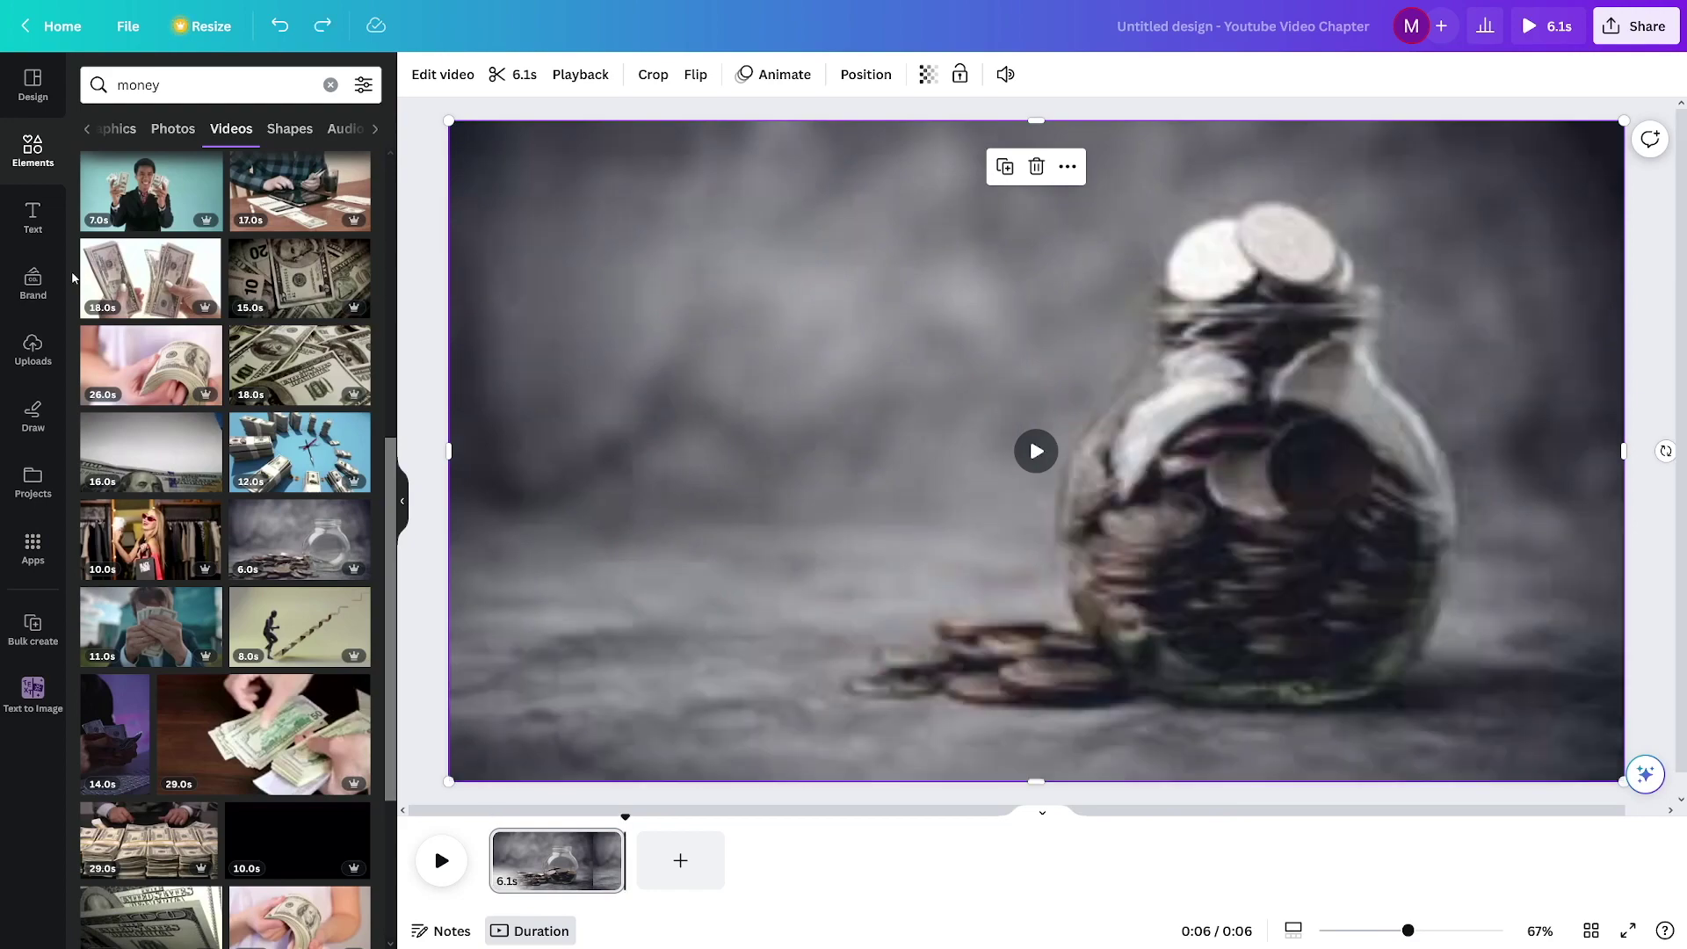
# - Add a heading reading '10 profitable side hustles you can start today' over the clip
pyautogui.click(47, 231)
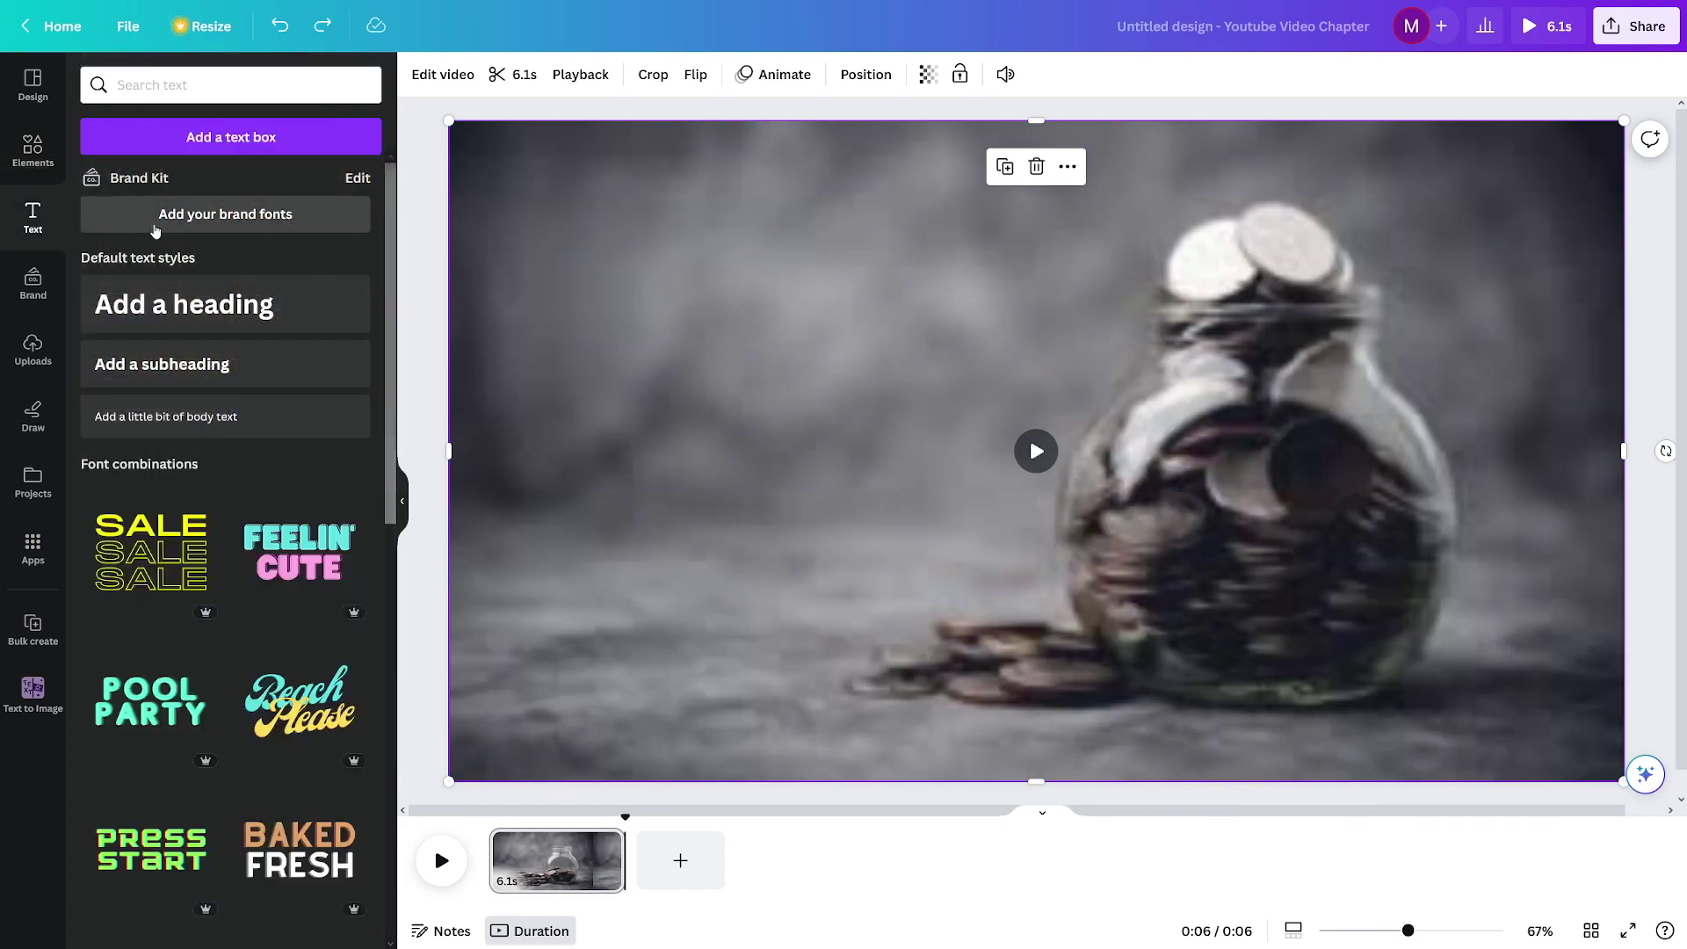
pyautogui.click(253, 304)
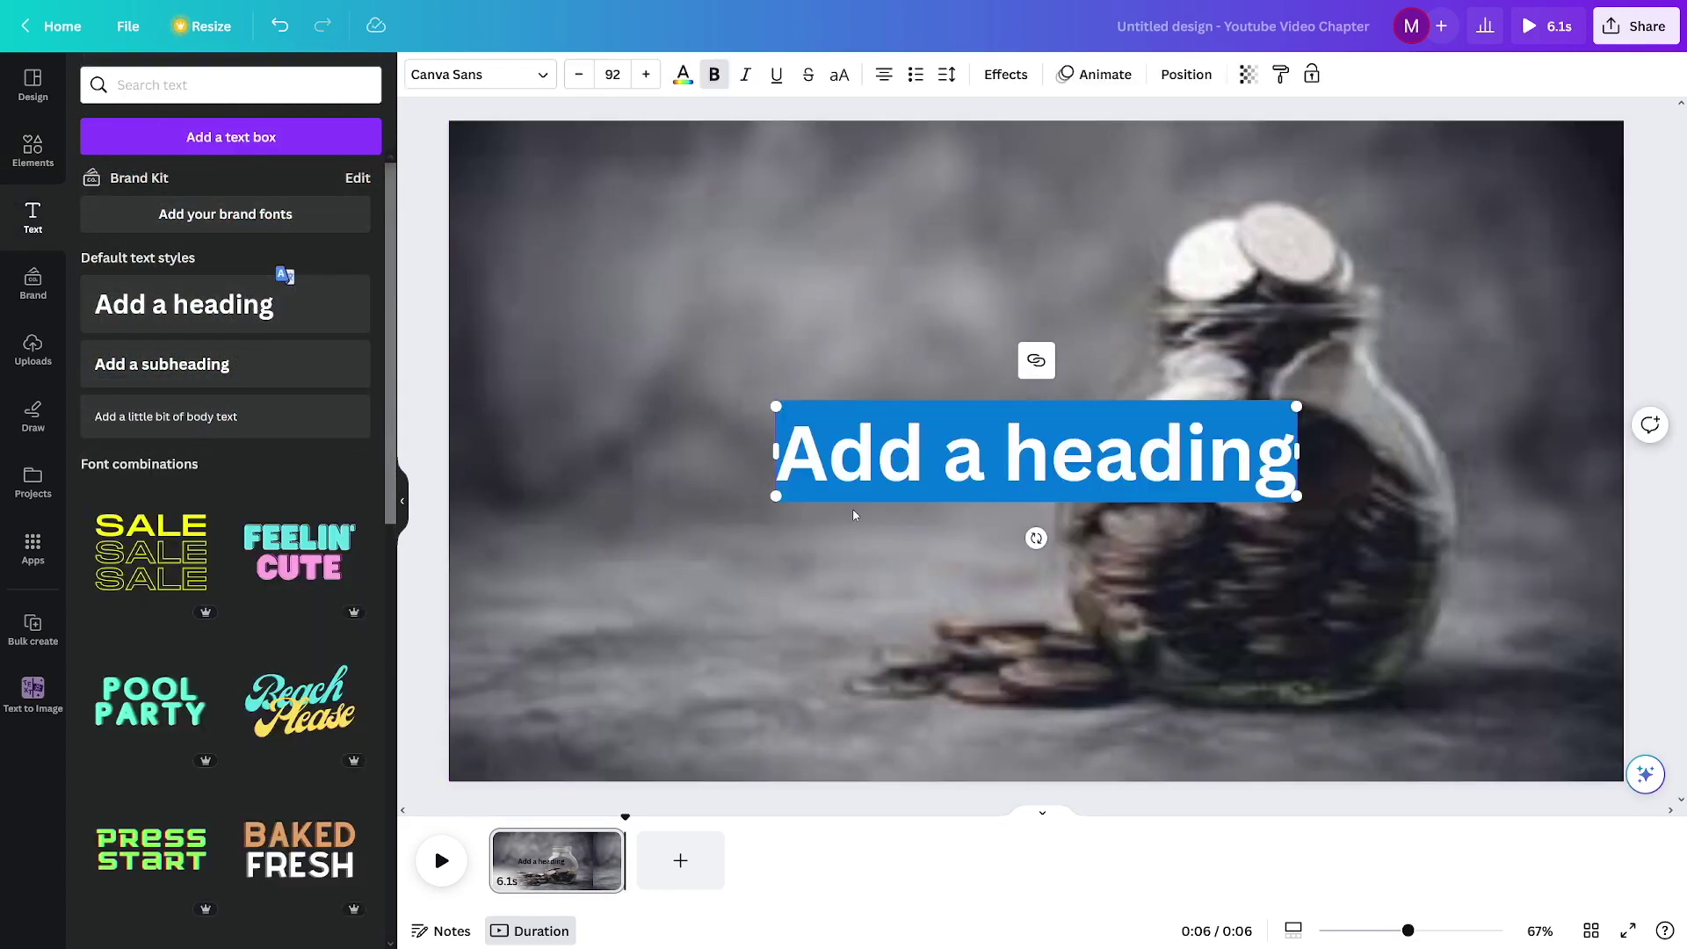
pyautogui.moveTo(236, 440); pyautogui.dragTo(278, 439)
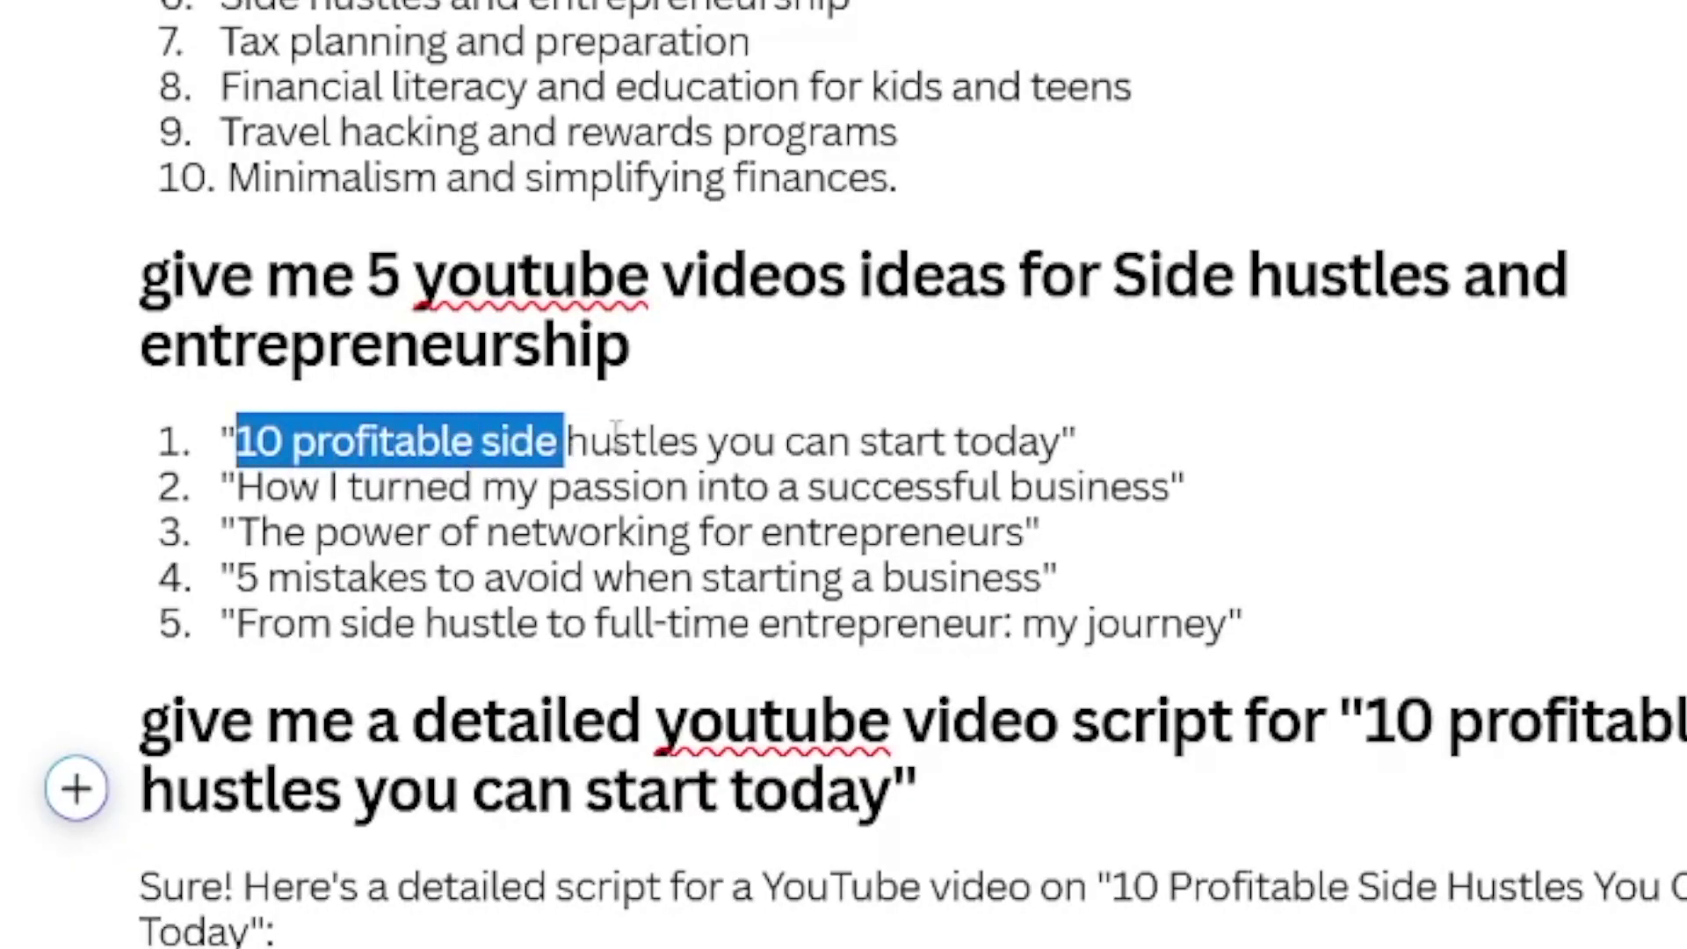
pyautogui.moveTo(617, 431); pyautogui.dragTo(993, 439)
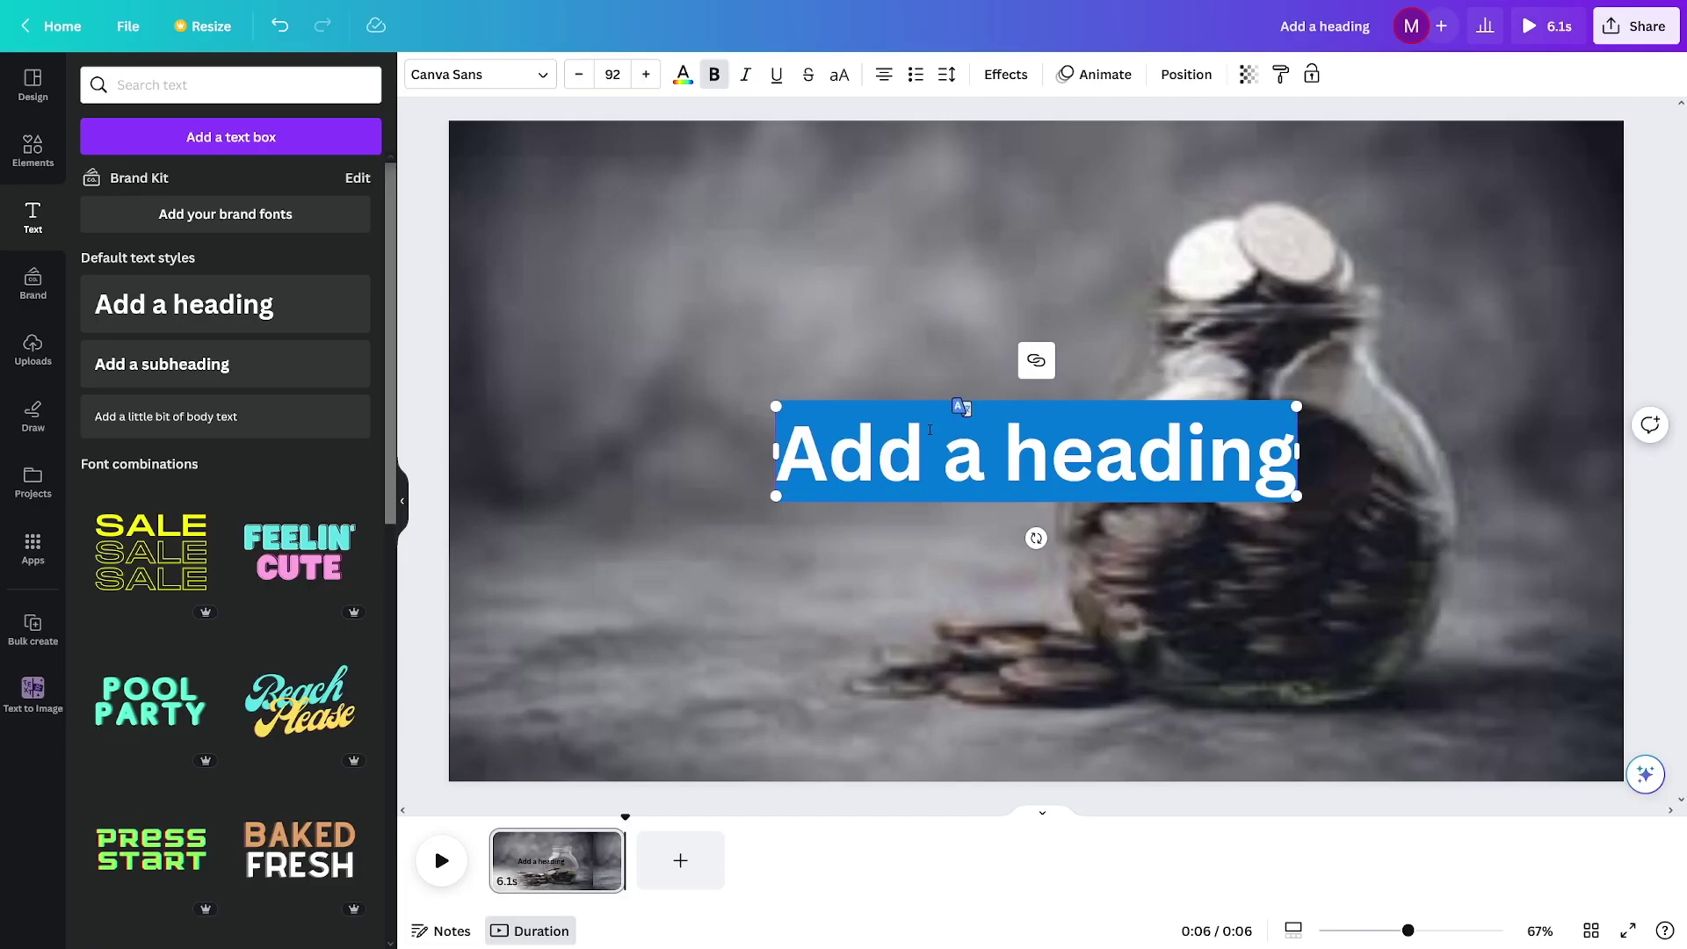
pyautogui.write('10 profitable side hustles you can start today')
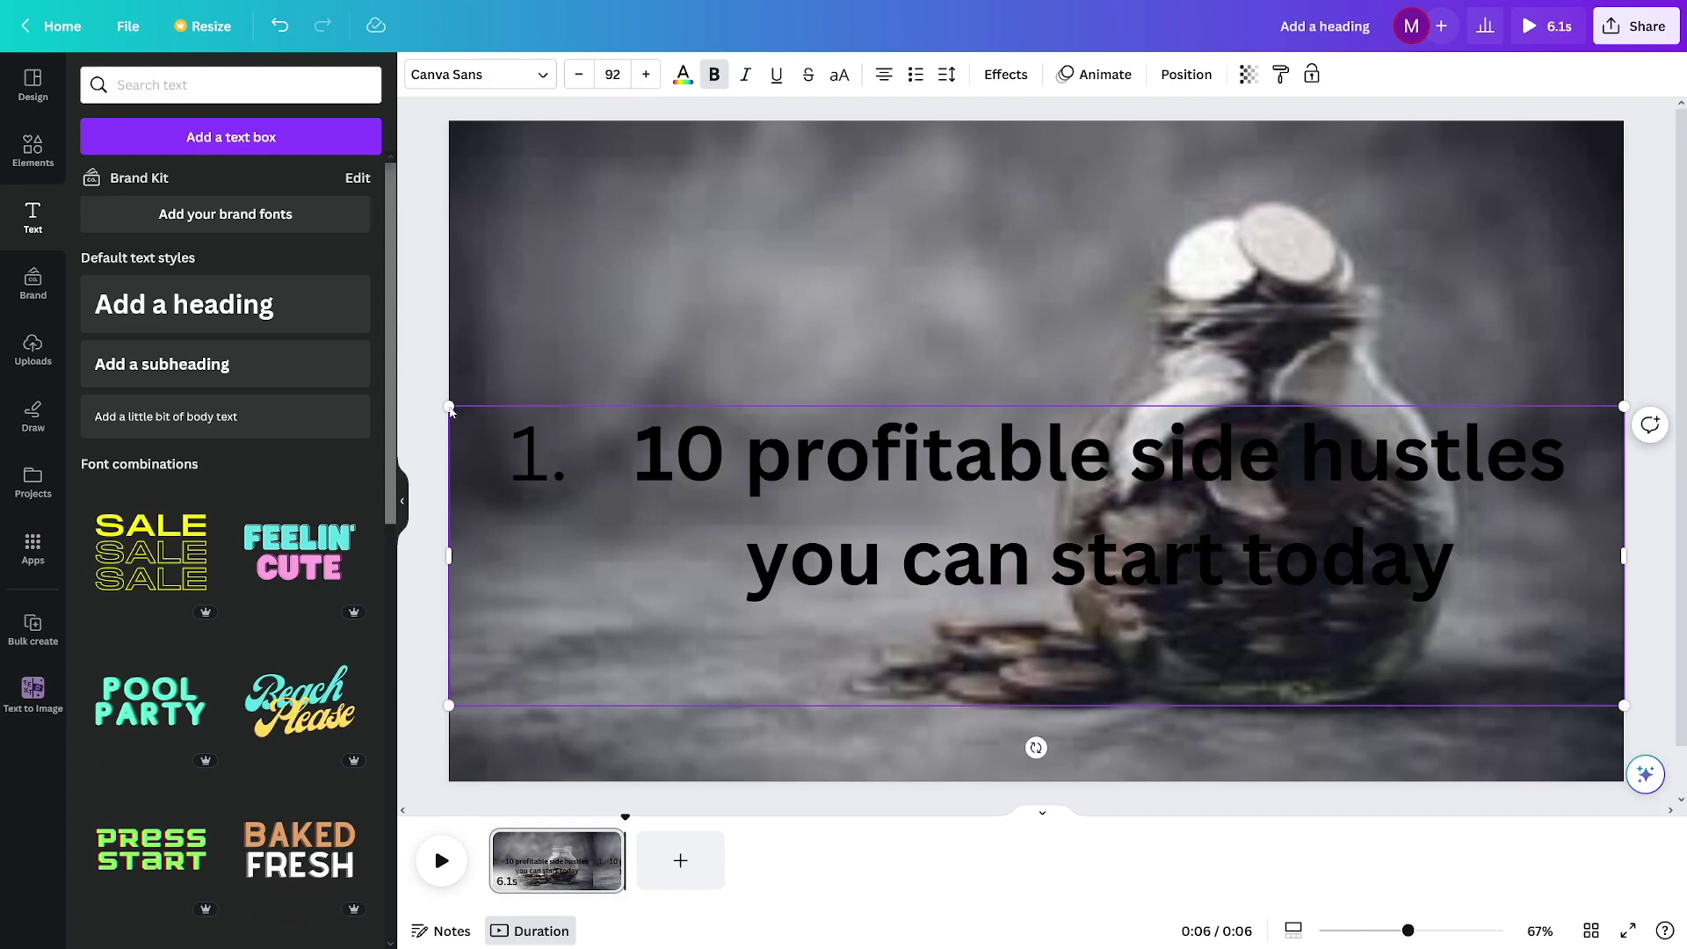
# - Shrink the heading box and move it to the clip's upper left
pyautogui.moveTo(450, 406); pyautogui.dragTo(741, 476)
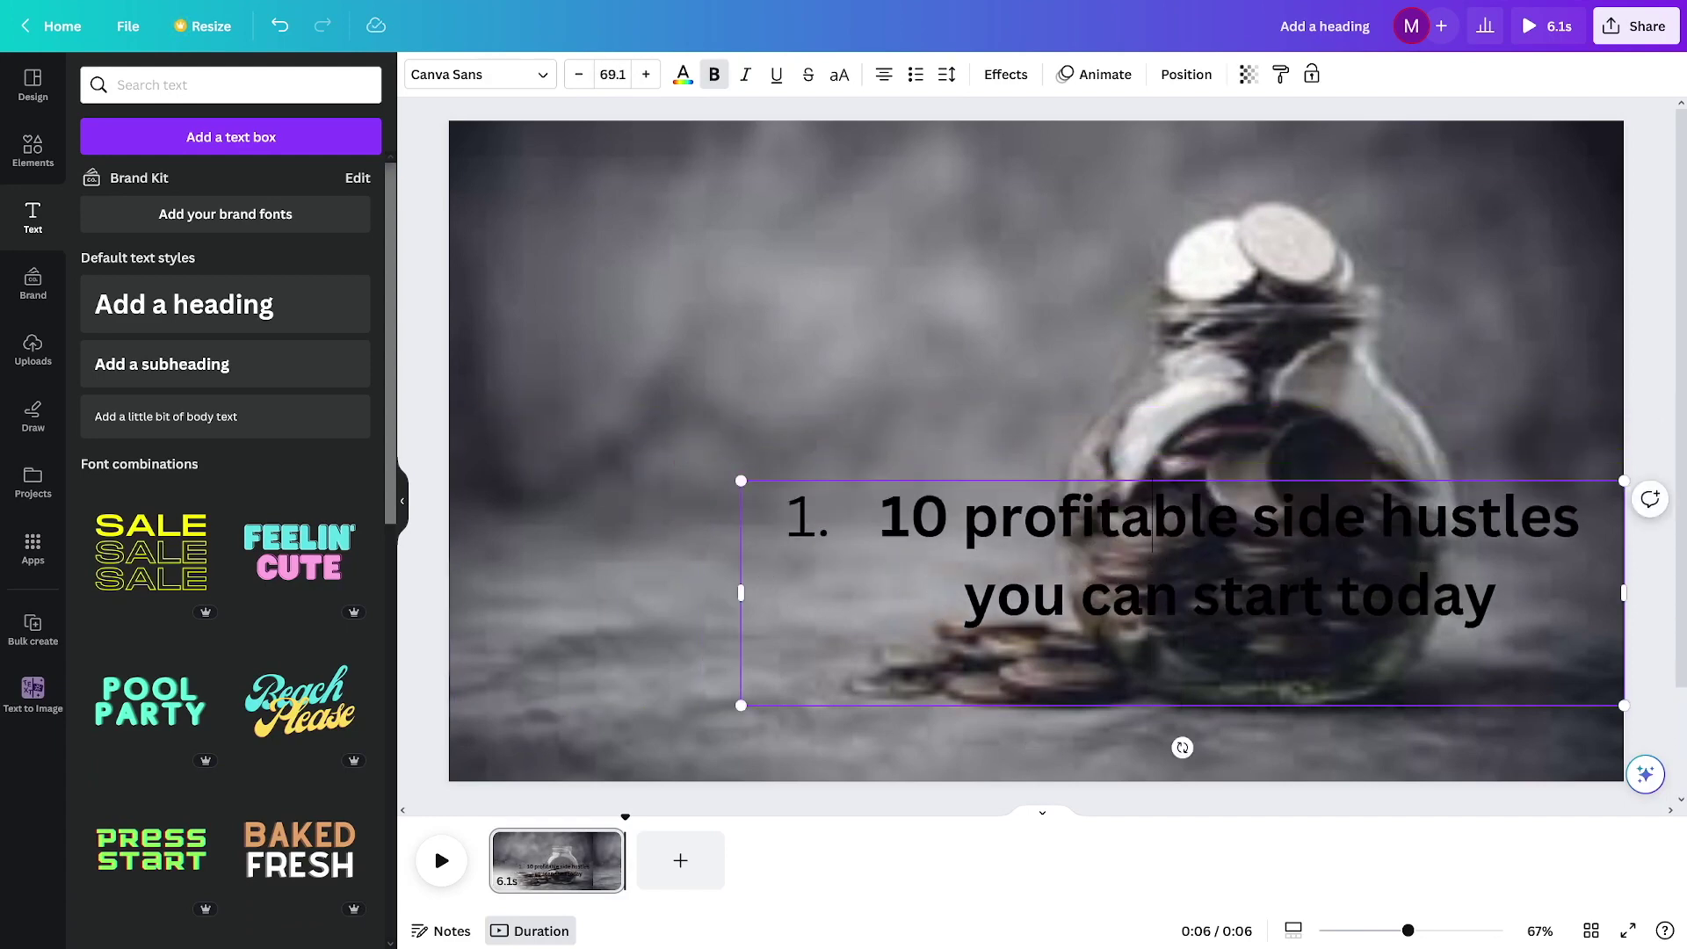
pyautogui.moveTo(1360, 504); pyautogui.dragTo(866, 316)
pyautogui.click(833, 325)
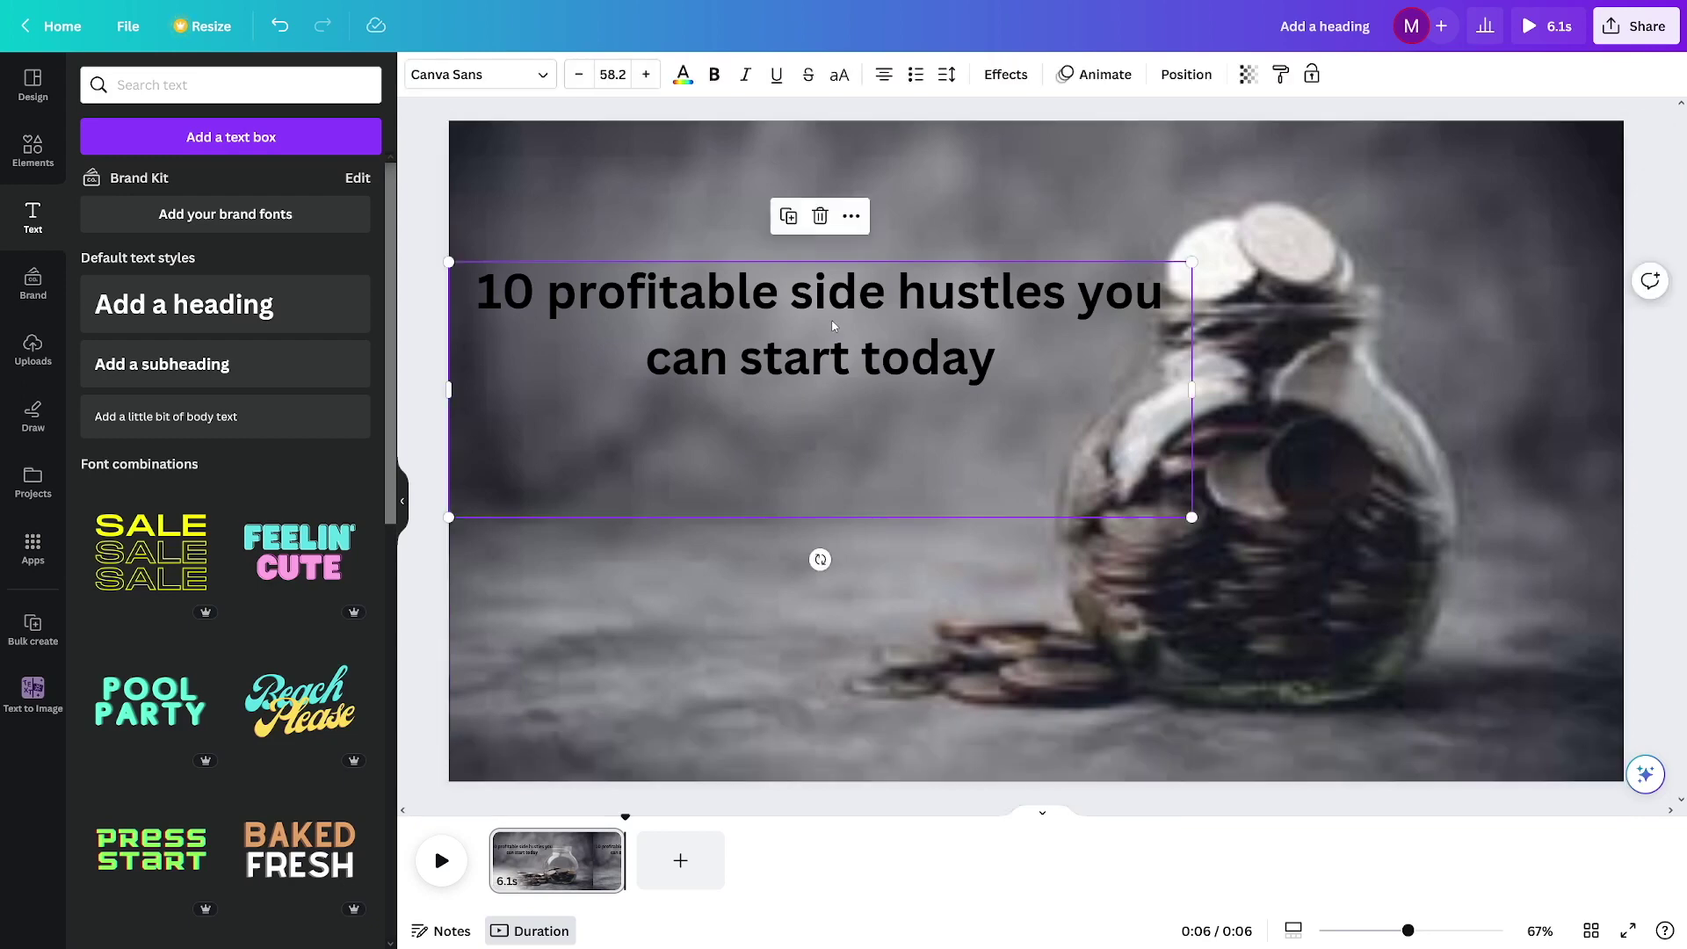
pyautogui.click(545, 79)
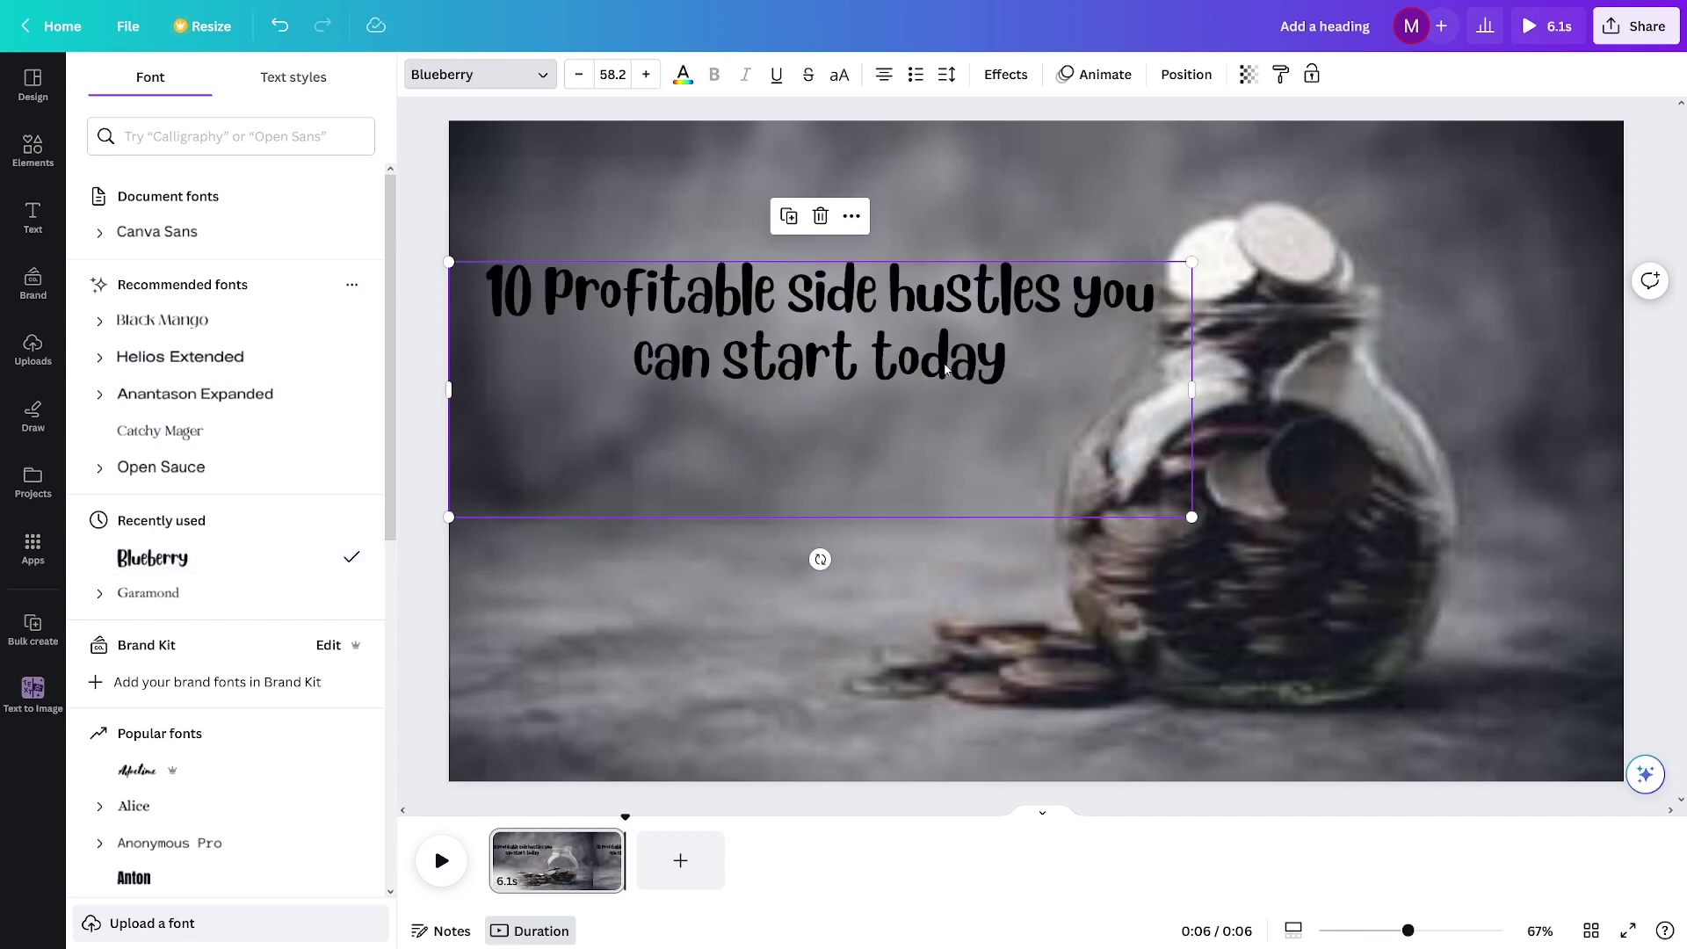
# - Make the heading text yellow and nudge it slightly lower
pyautogui.click(683, 74)
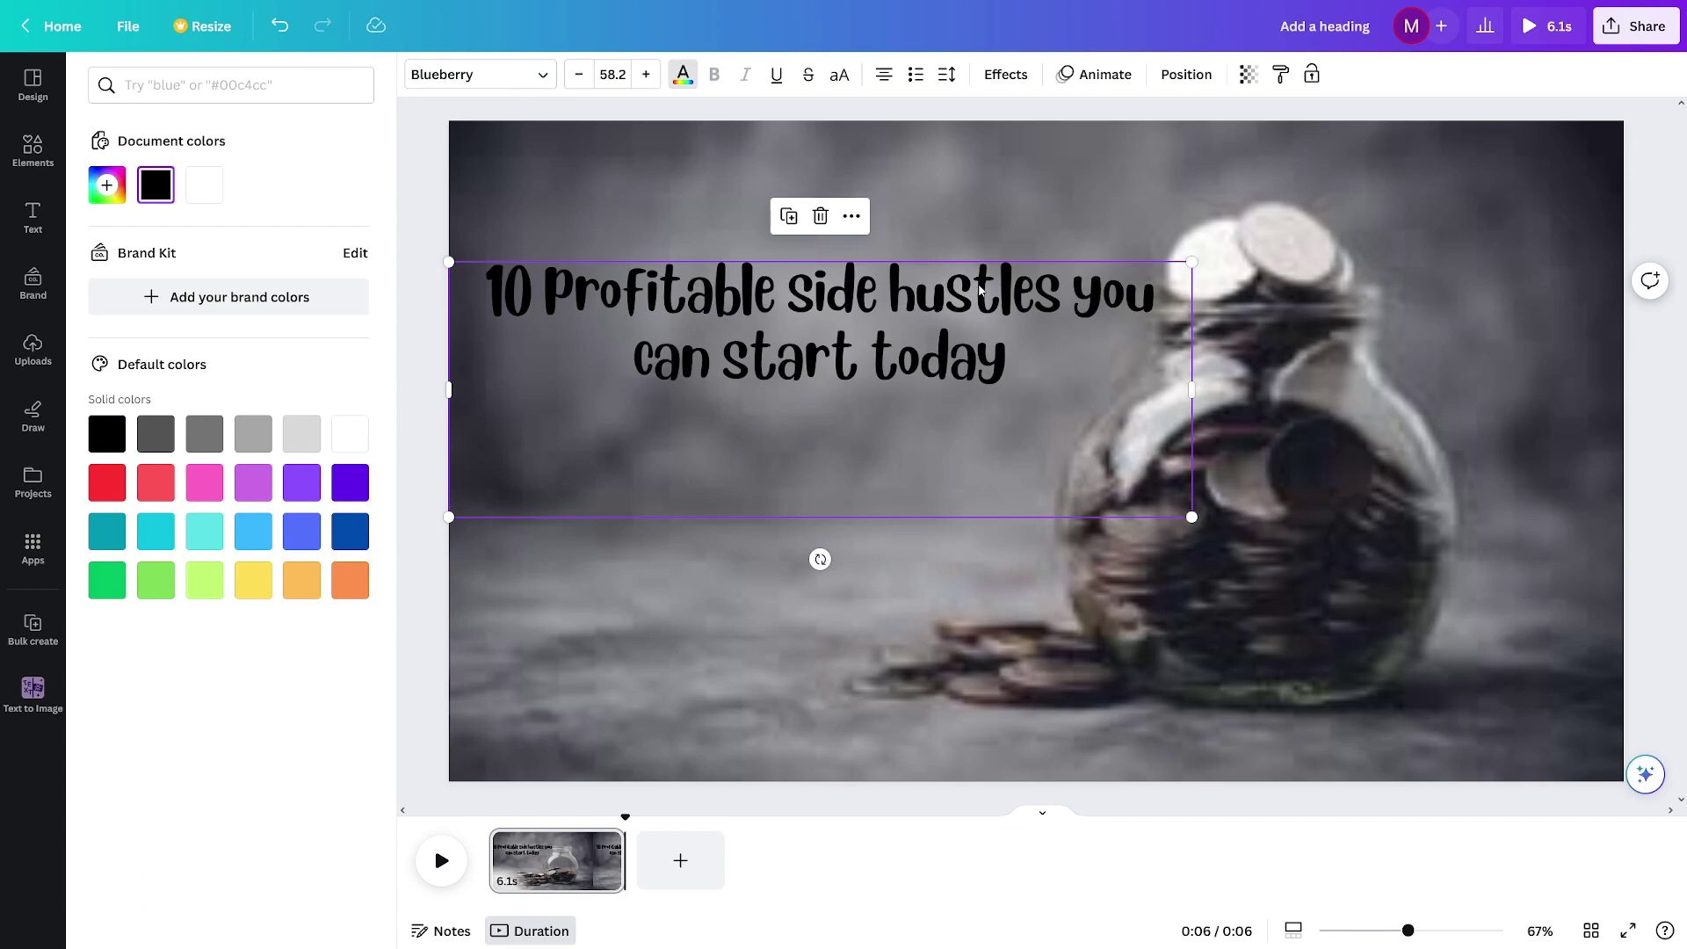
pyautogui.click(258, 582)
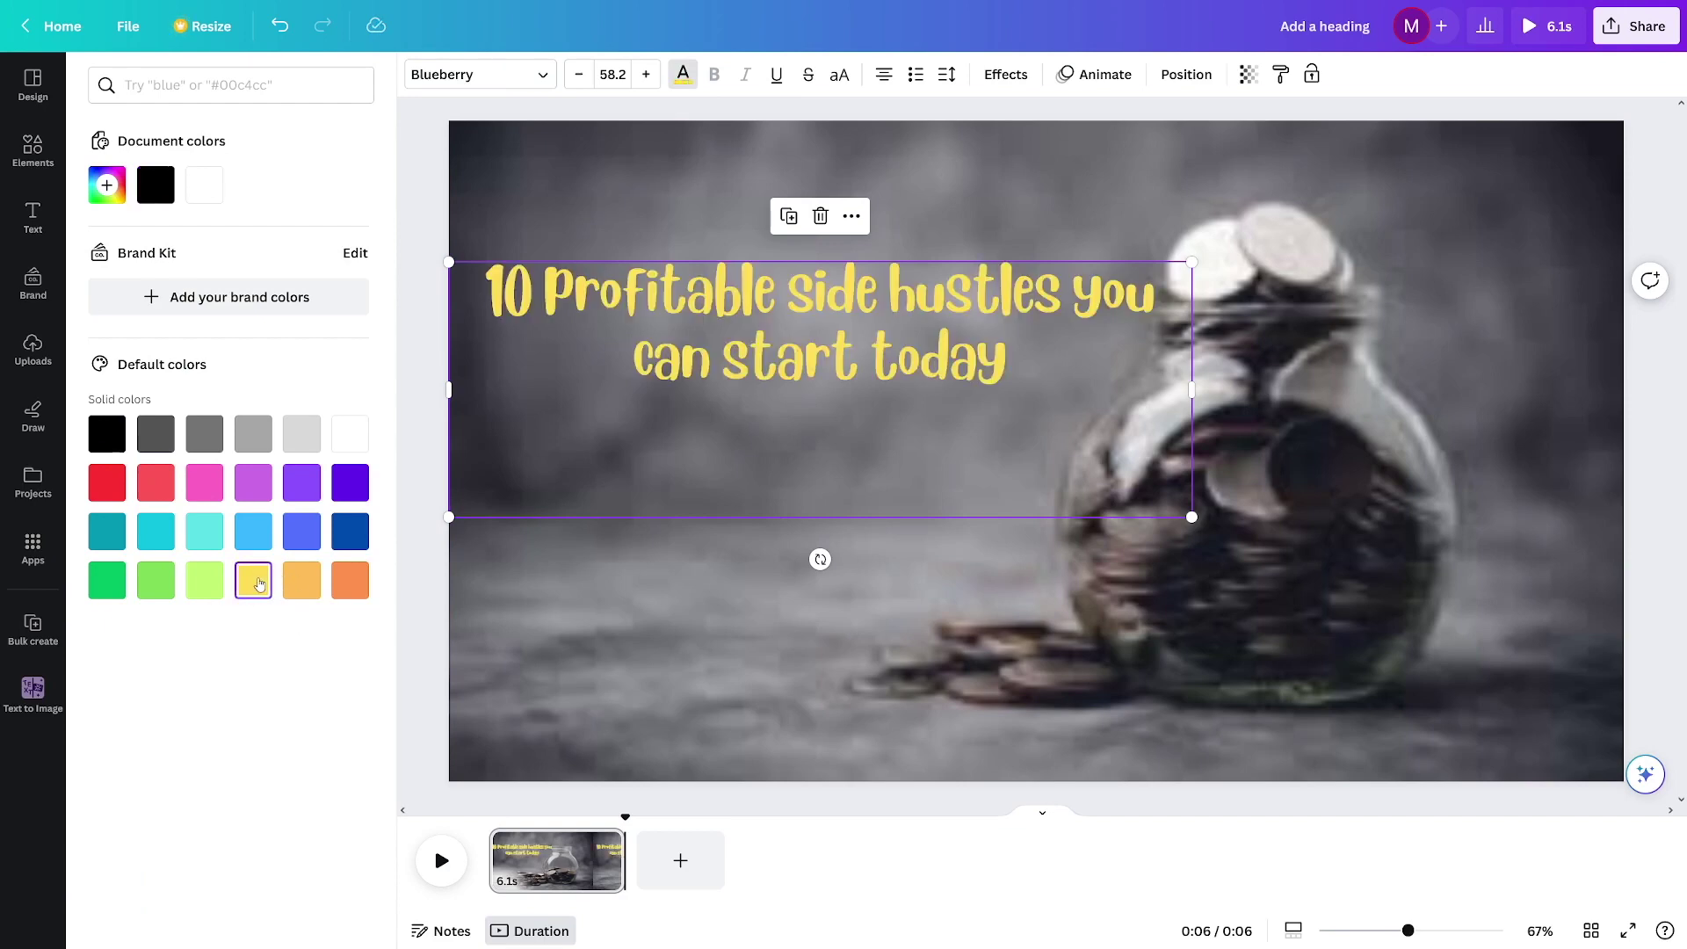
pyautogui.moveTo(940, 356); pyautogui.dragTo(943, 416)
pyautogui.moveTo(1195, 577)
pyautogui.mouseDown()
pyautogui.moveTo(1046, 482)
pyautogui.moveTo(1194, 576)
pyautogui.mouseUp()
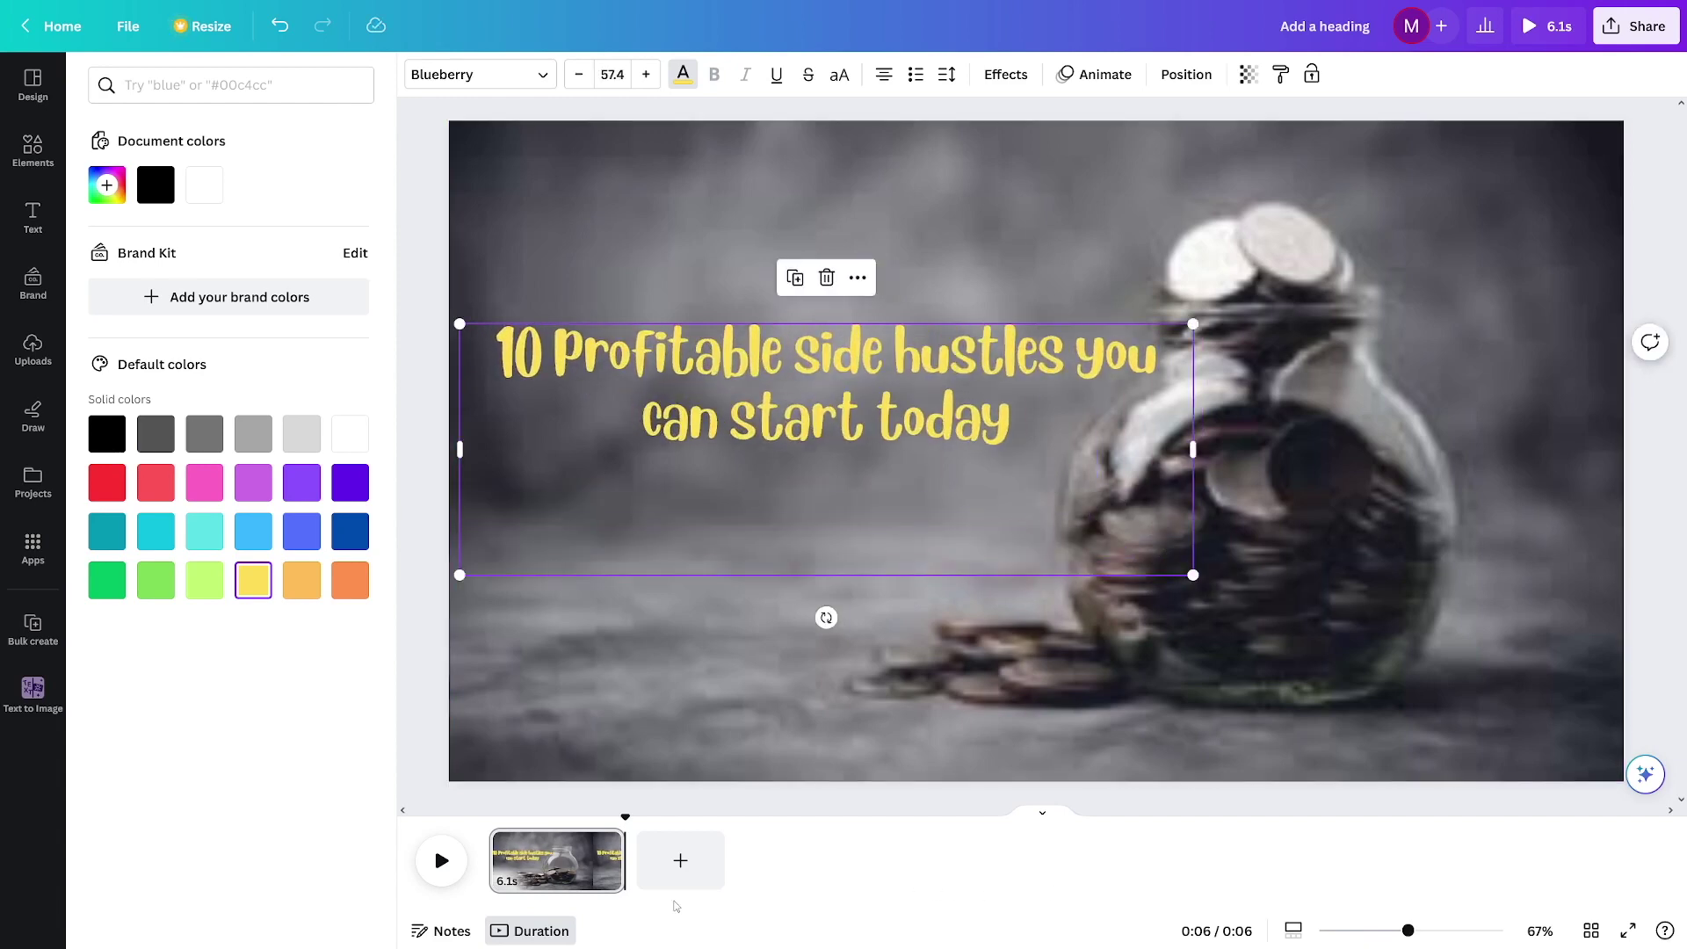
# - Preview the clip from the start and add a blank second page
pyautogui.click(497, 832)
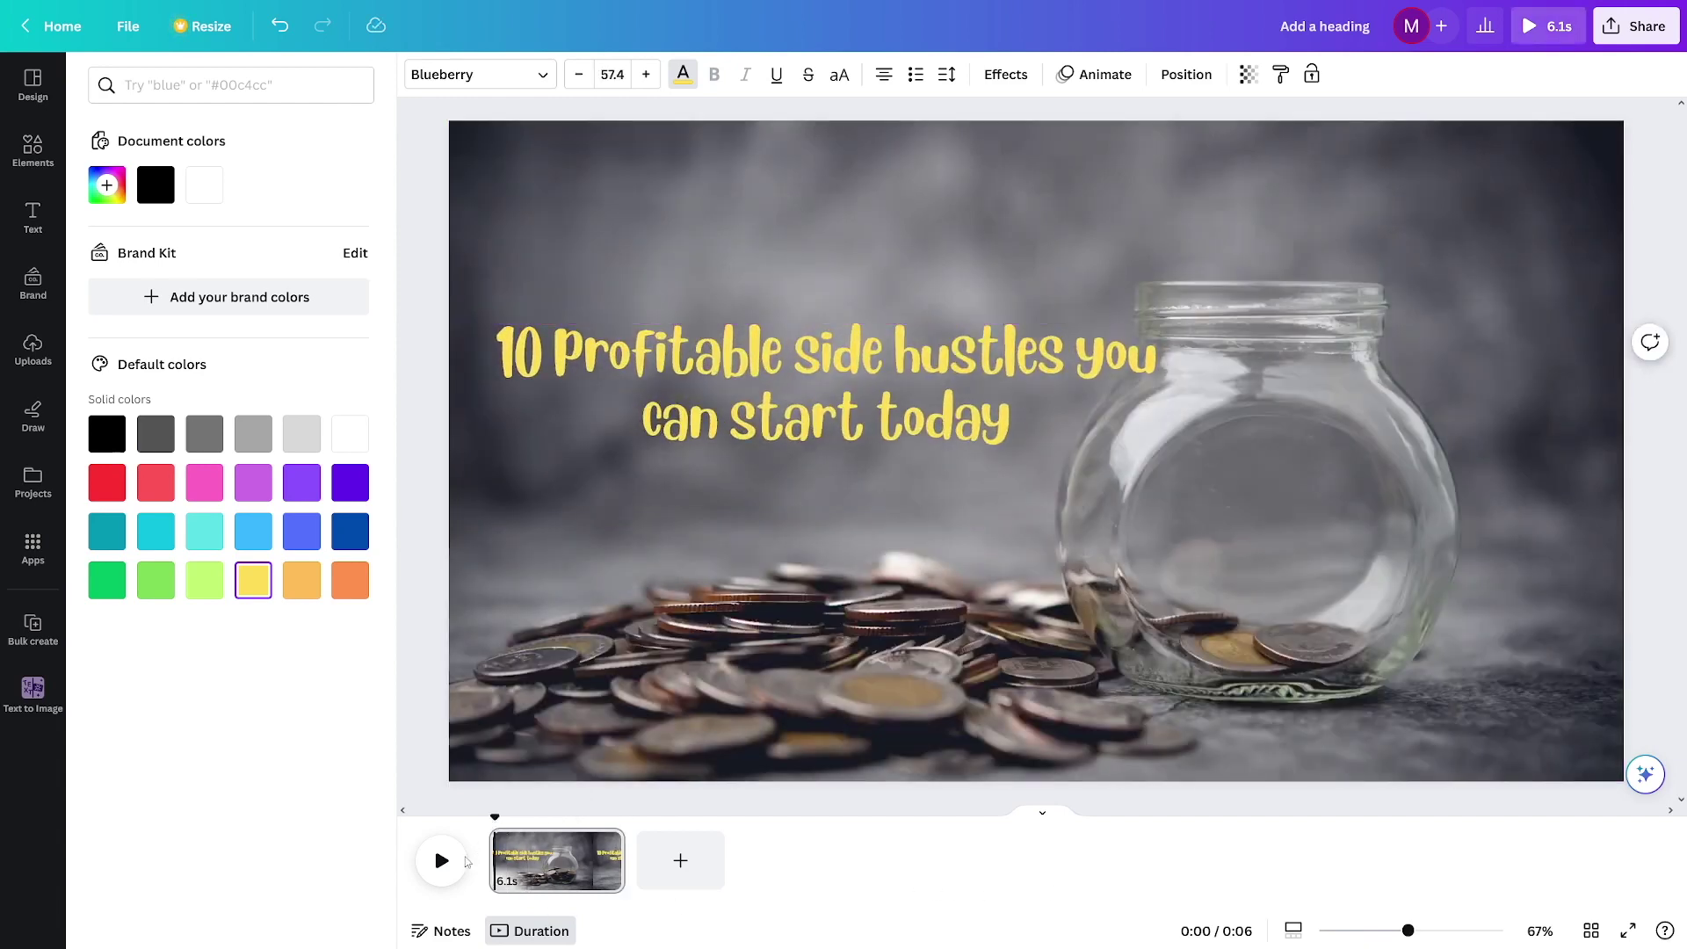
pyautogui.click(441, 861)
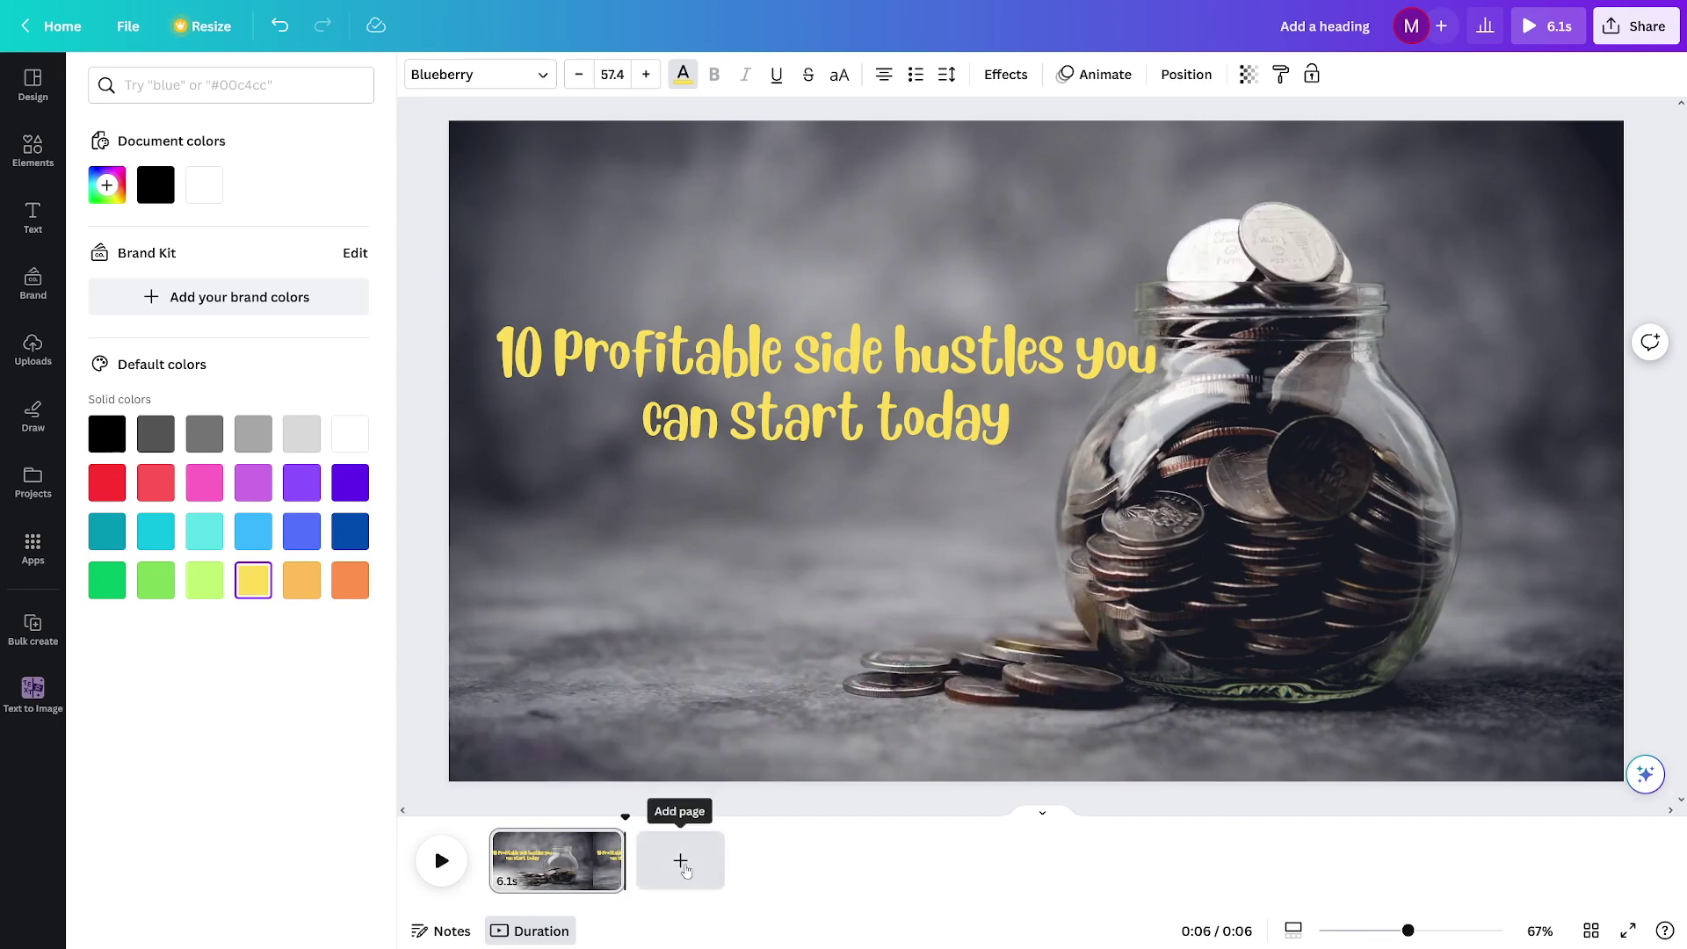
pyautogui.click(682, 866)
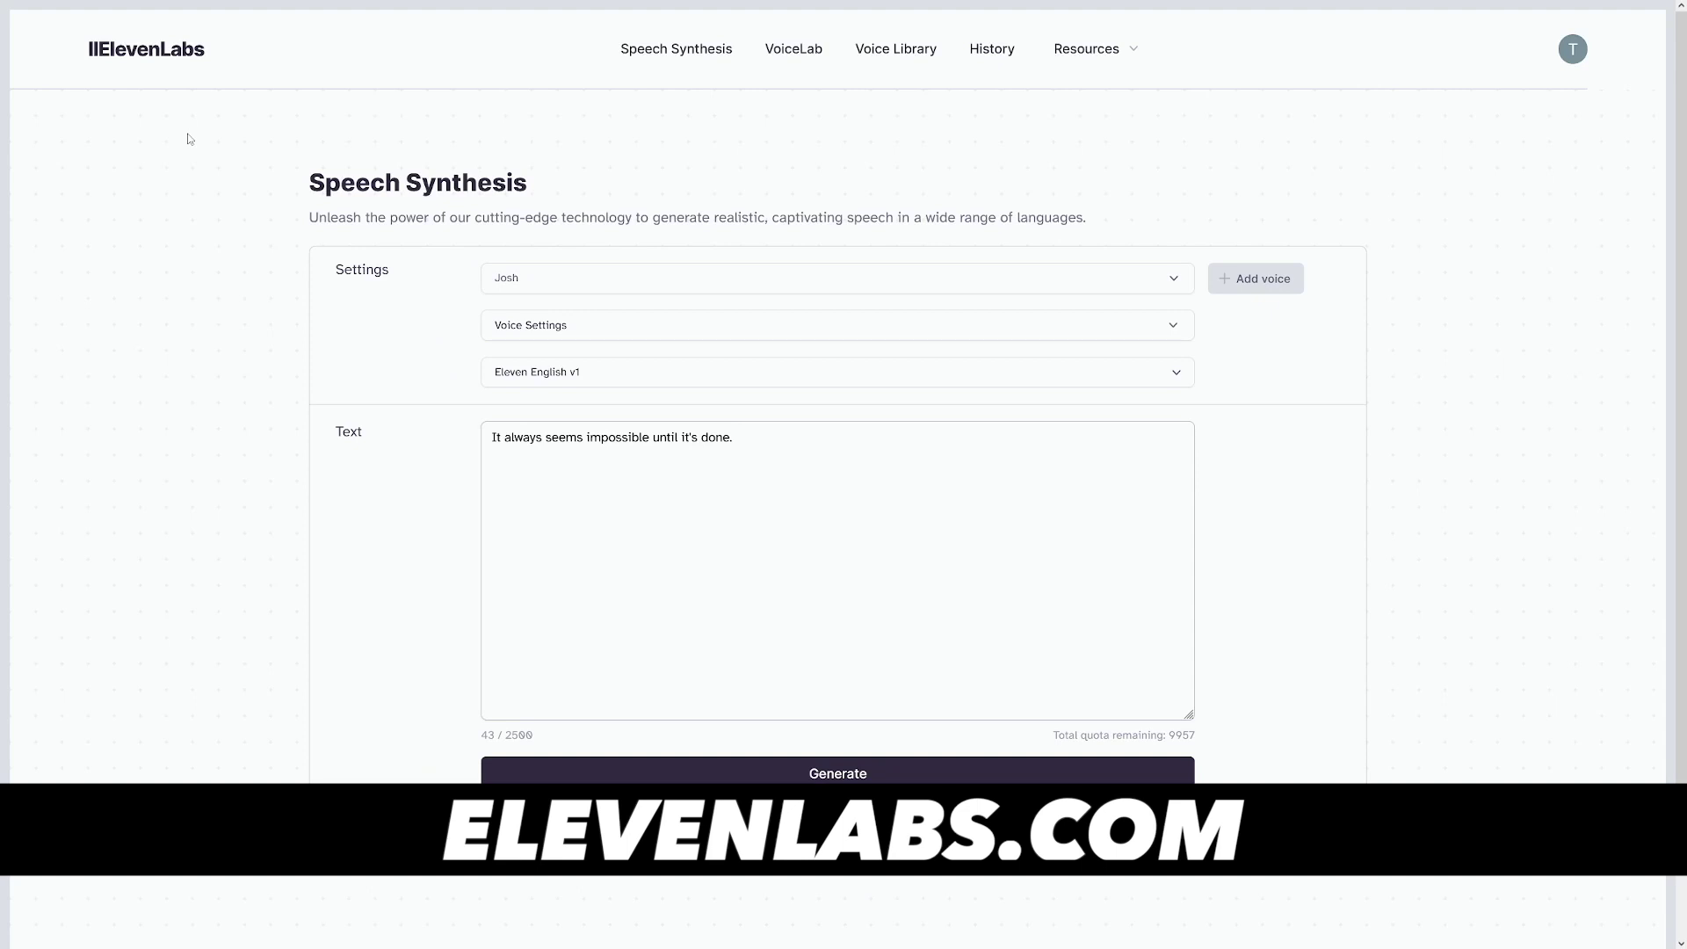
# - Generate speech for 'It always seems impossible until it's done.' in the Josh voice
pyautogui.scroll(-1, 394, 455)
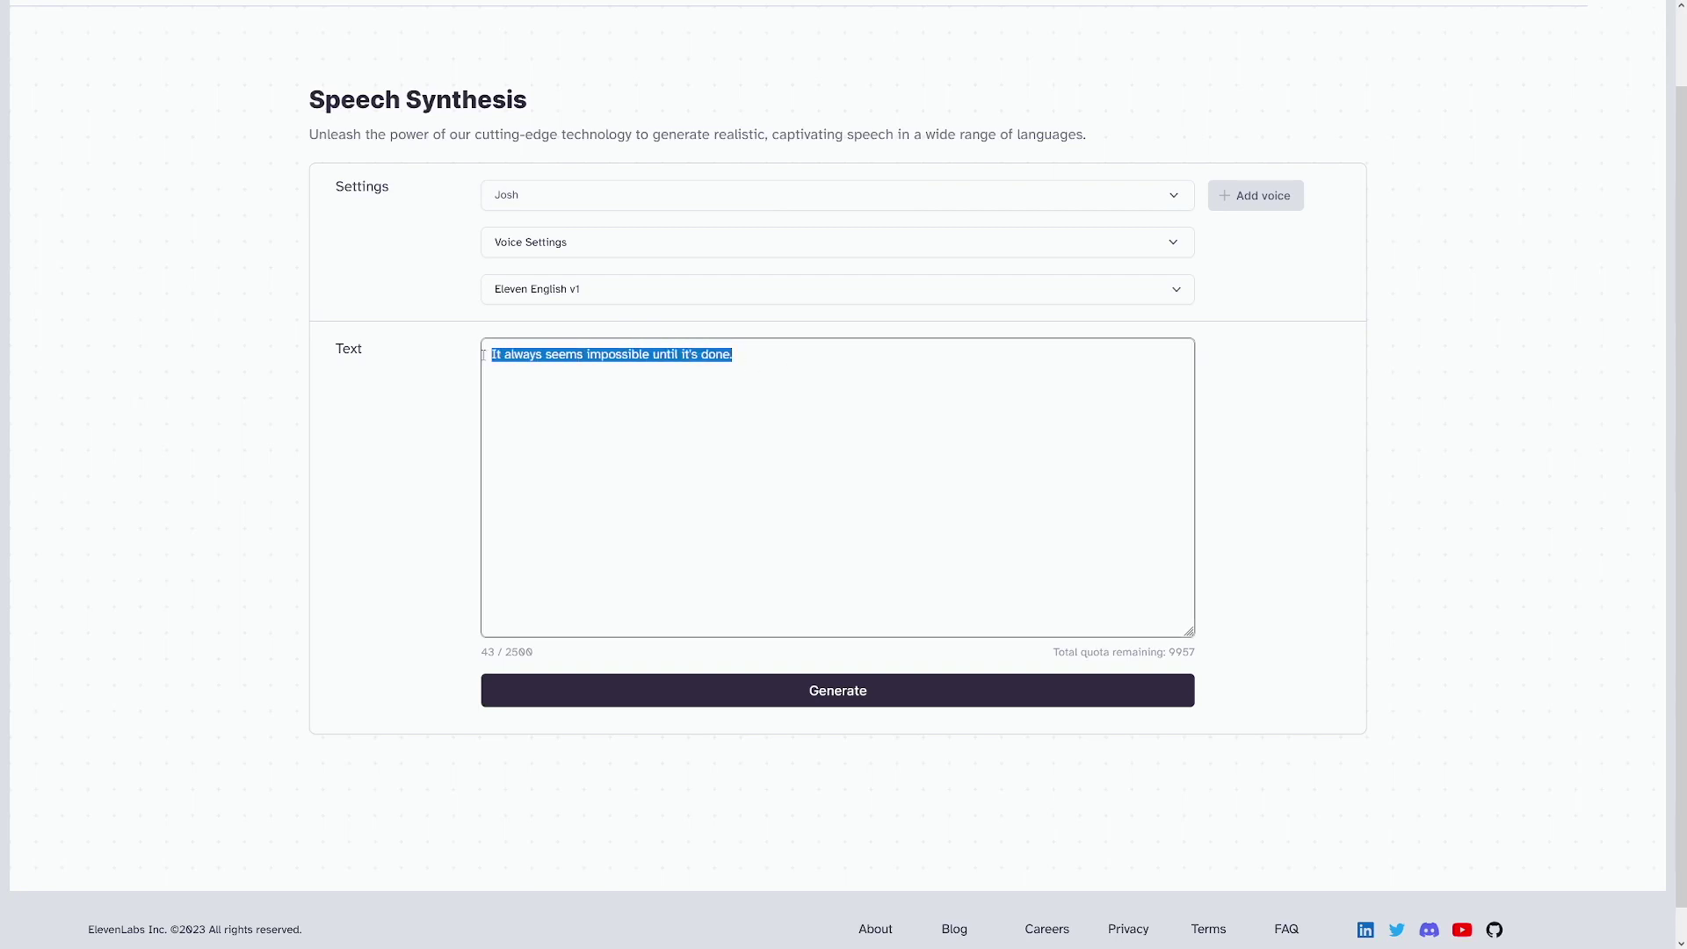
pyautogui.click(879, 688)
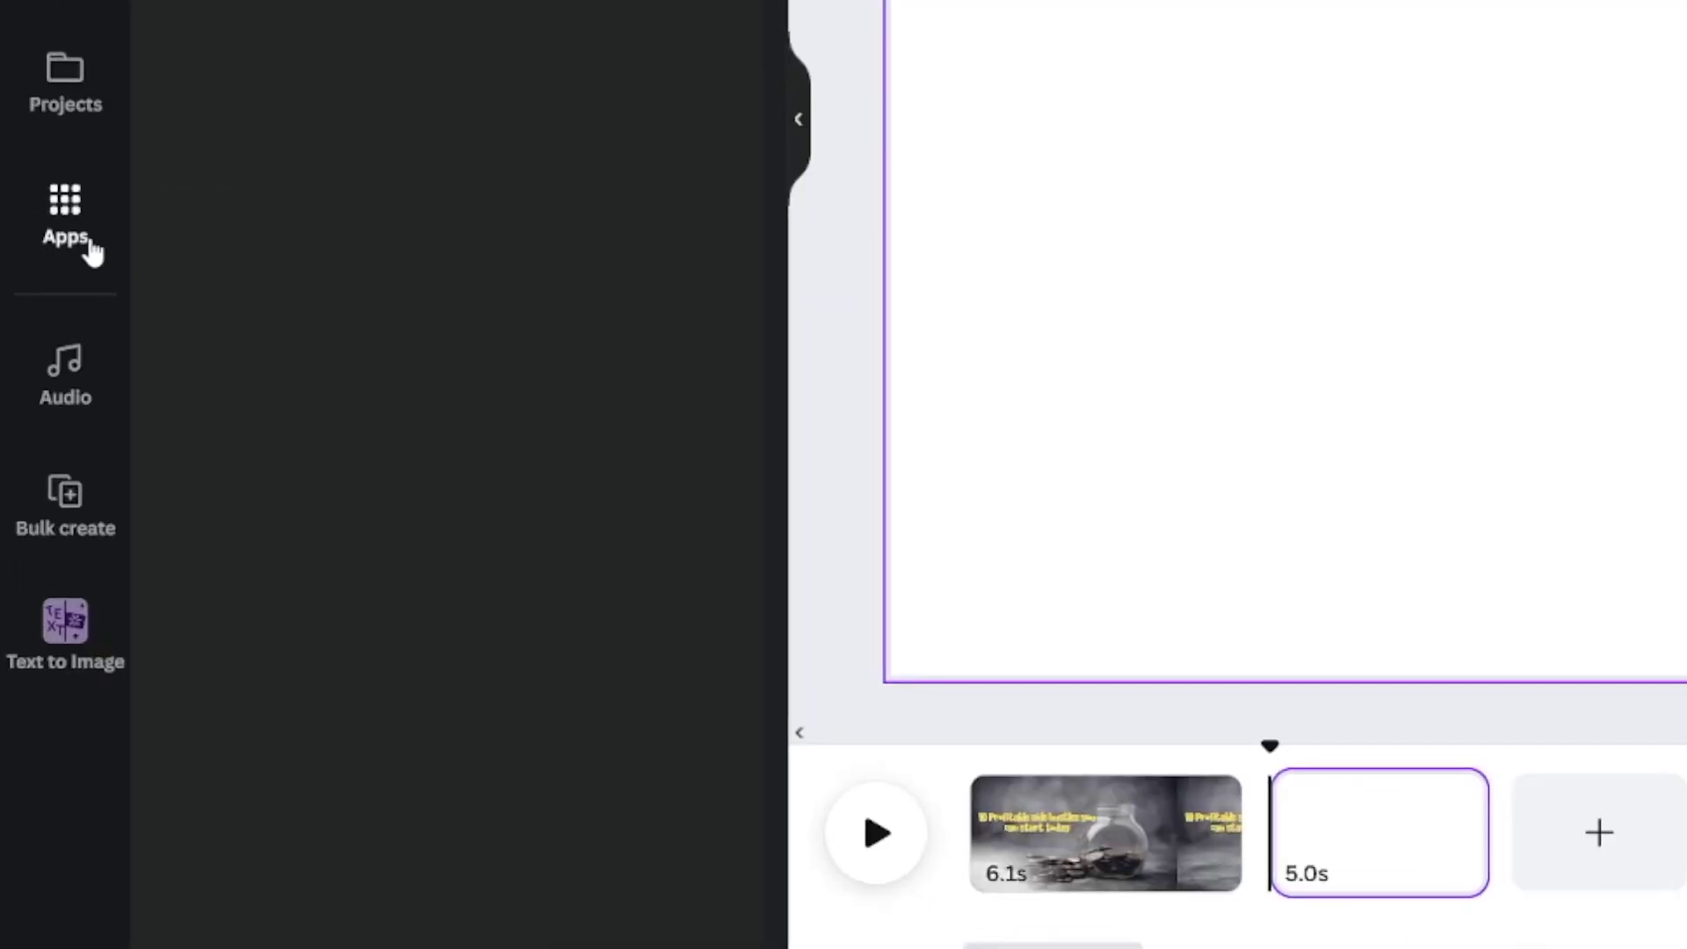
# - Browse the Apps panel, then show the Audio tab of Uploads
pyautogui.click(93, 253)
pyautogui.scroll(-7, 685, 154)
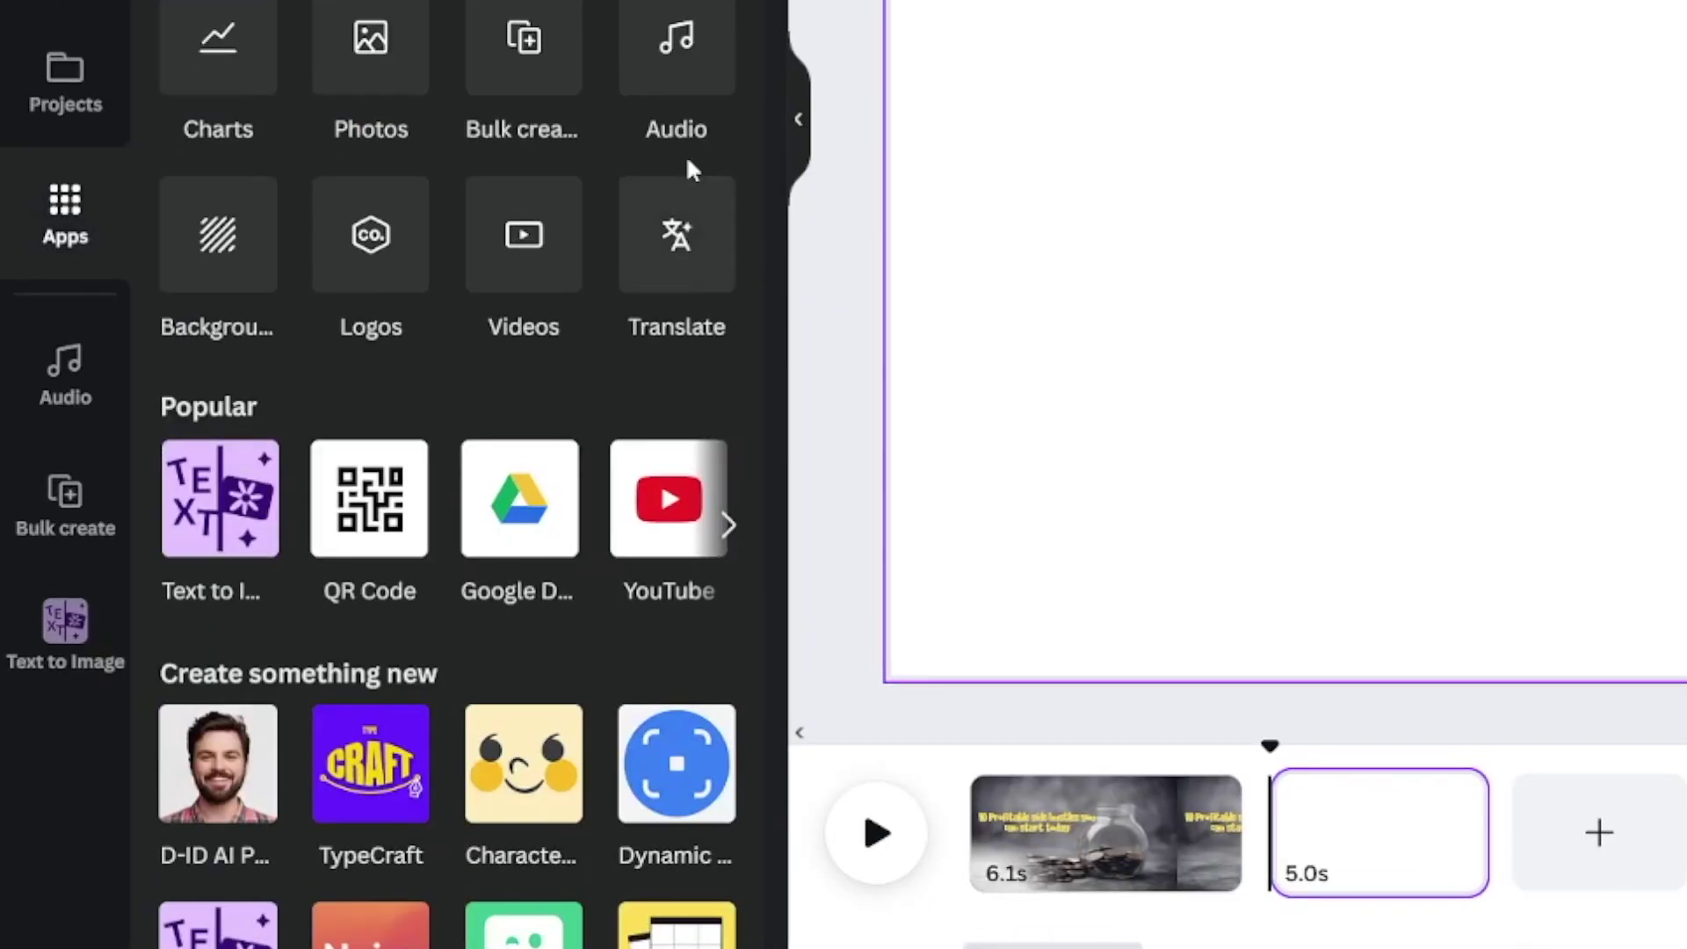
pyautogui.scroll(7, 672, 106)
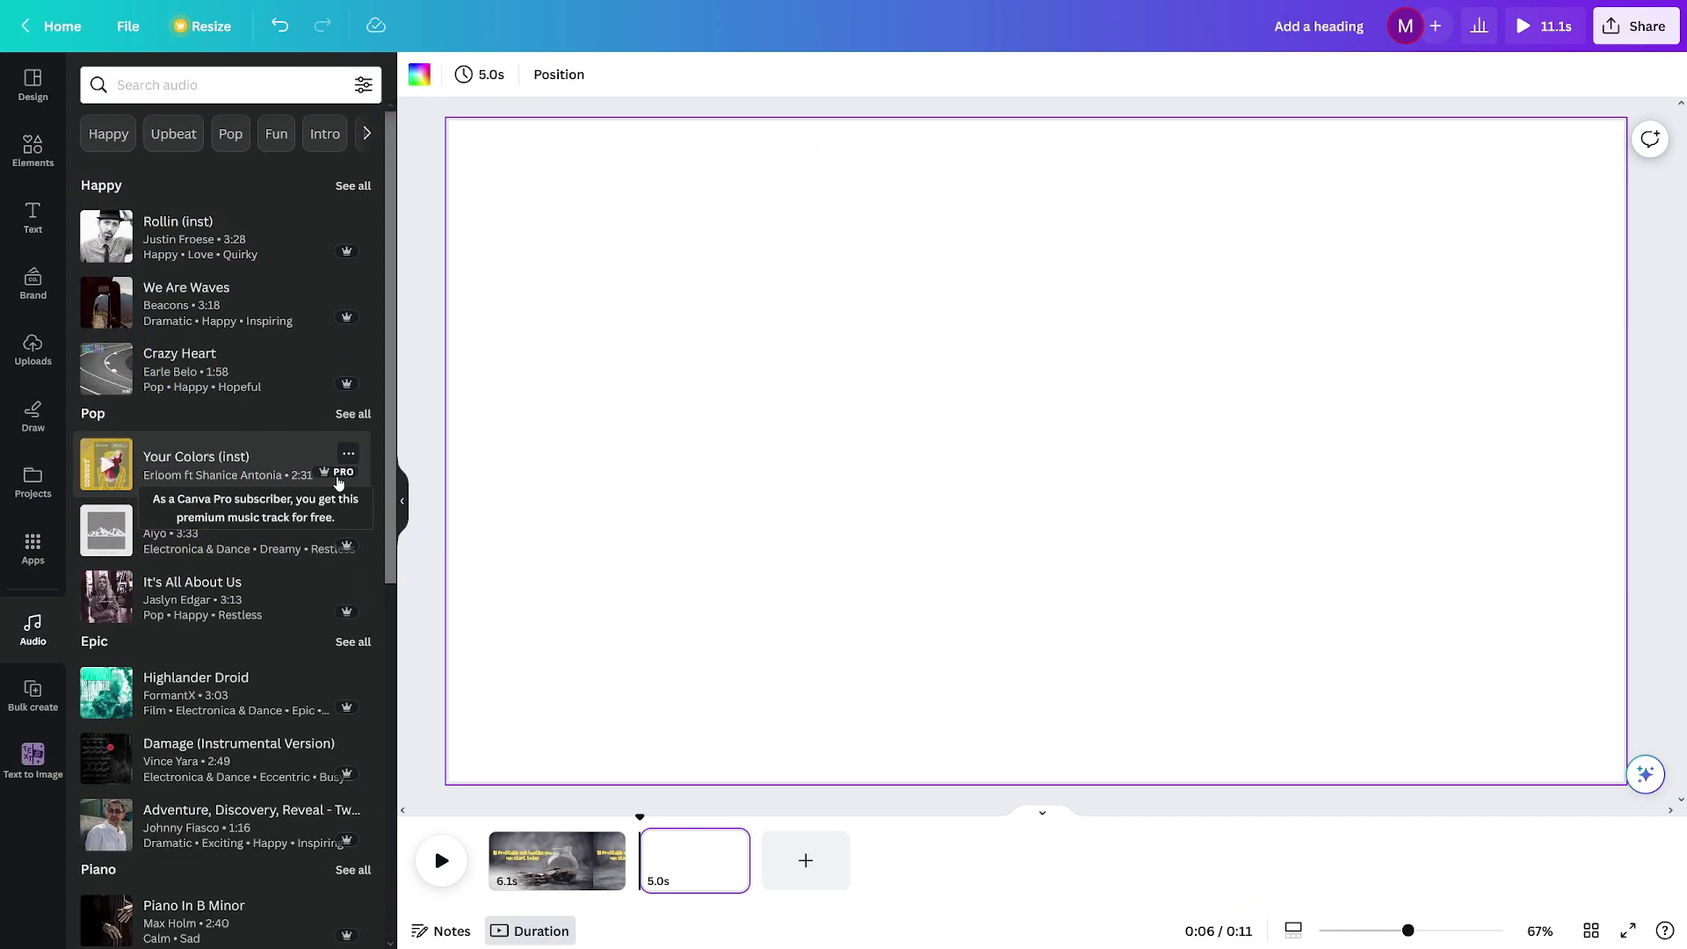
pyautogui.scroll(-7, 269, 460)
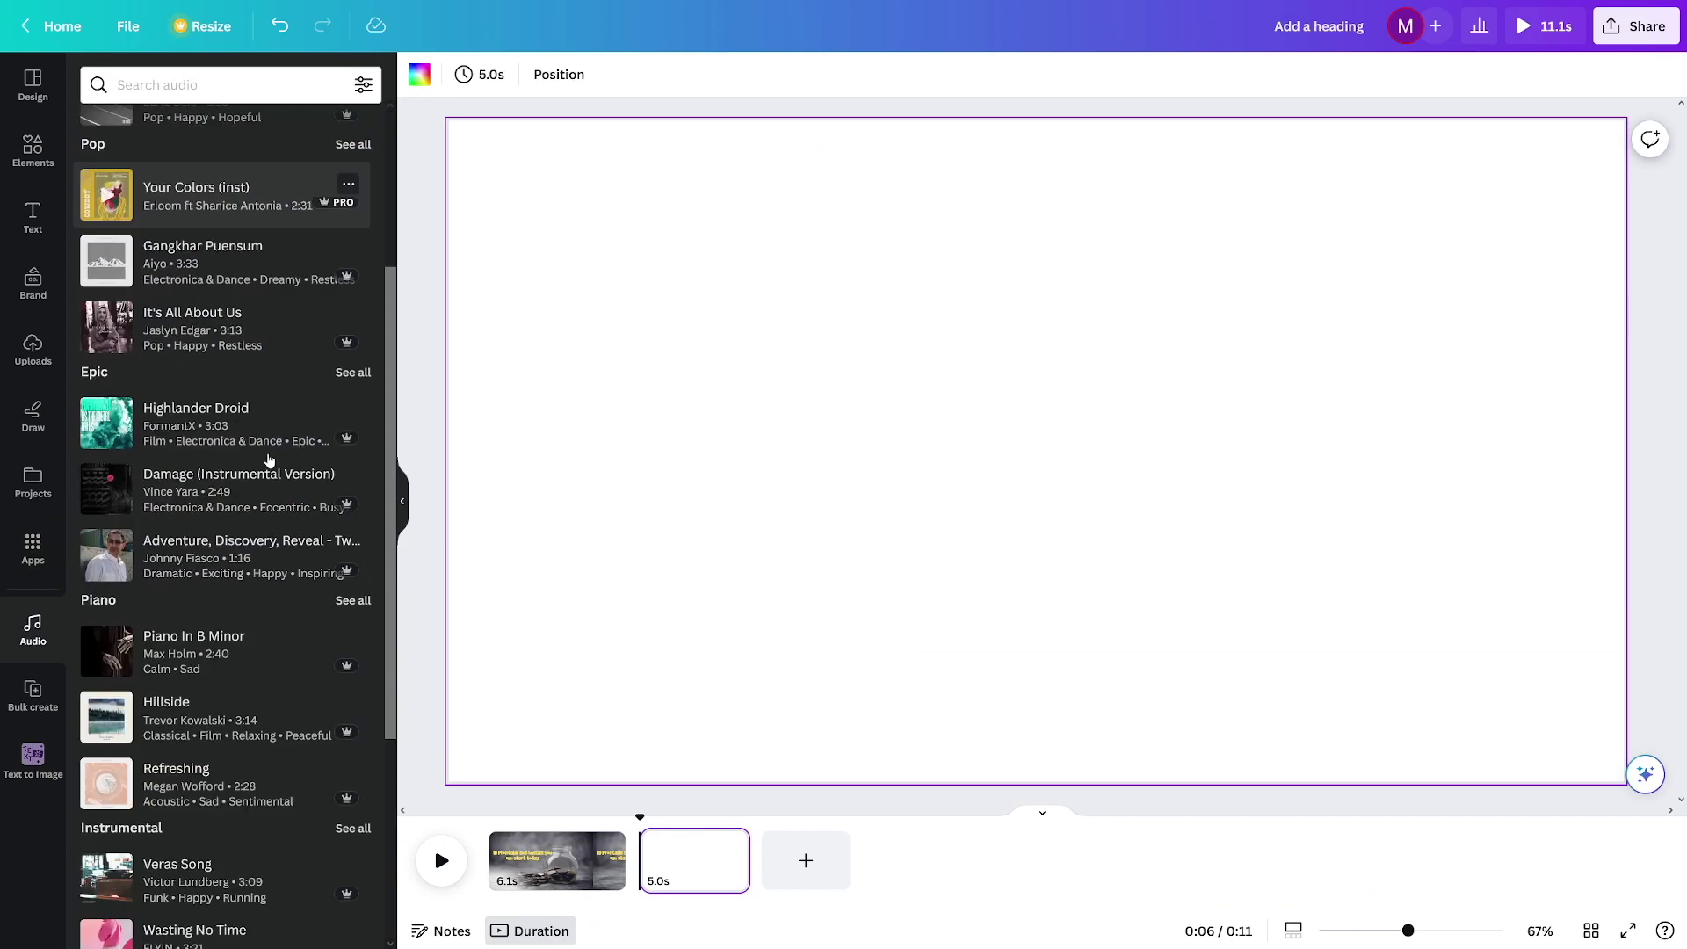
pyautogui.scroll(6, 269, 461)
pyautogui.scroll(1, 269, 460)
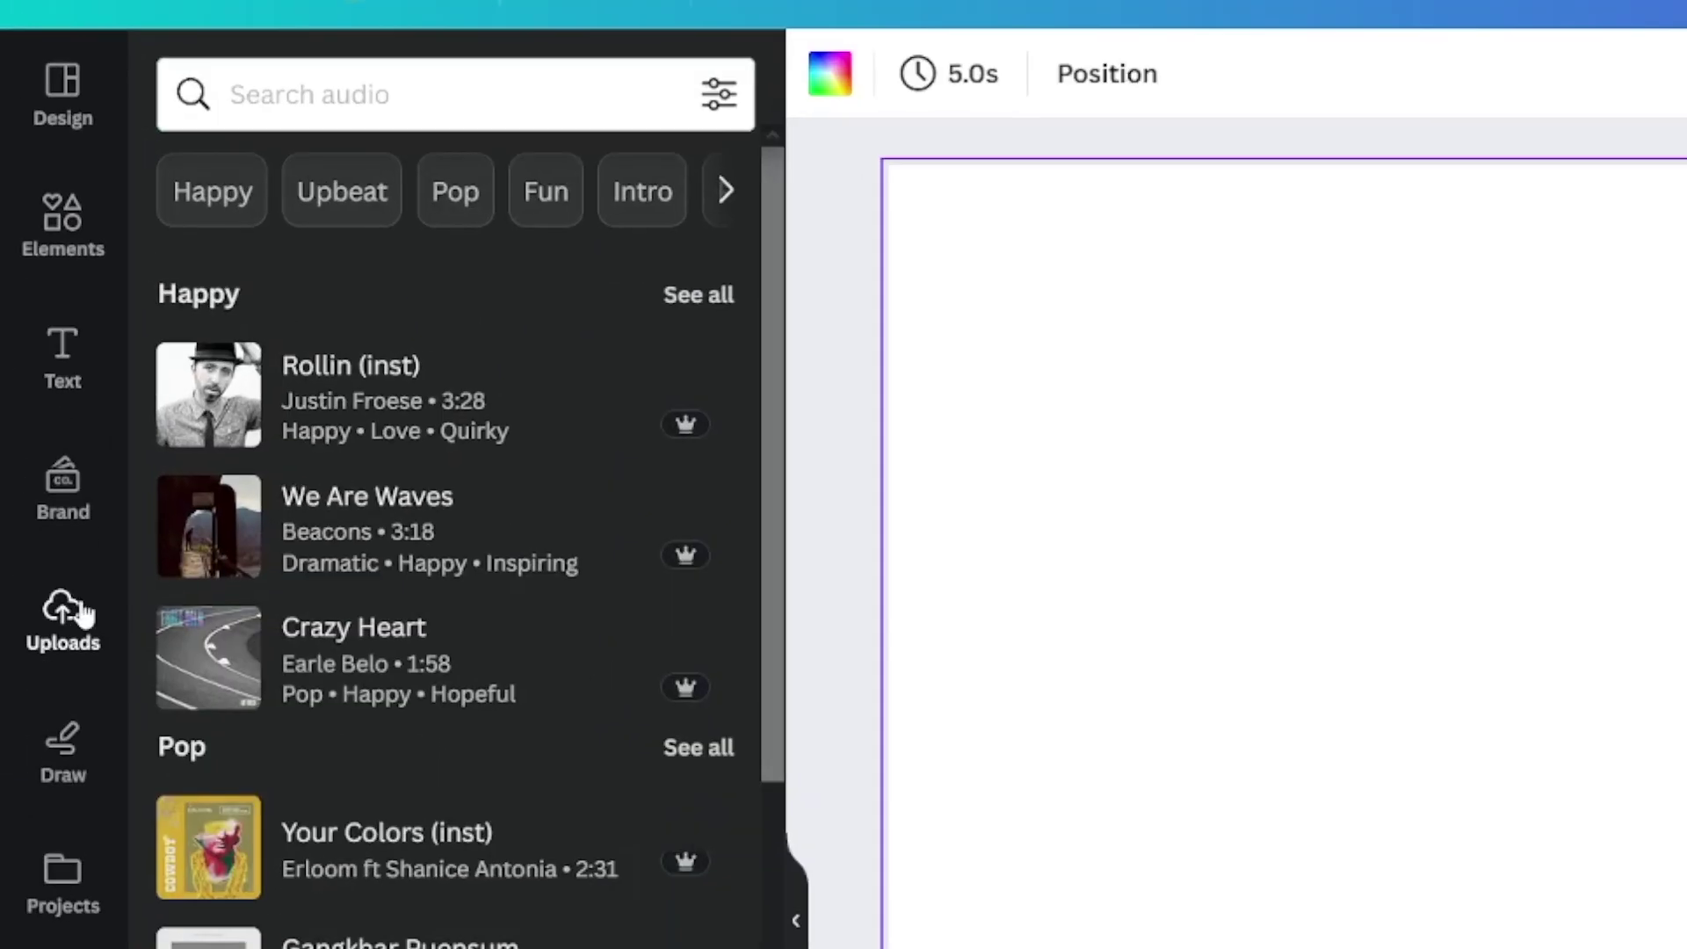
pyautogui.click(95, 616)
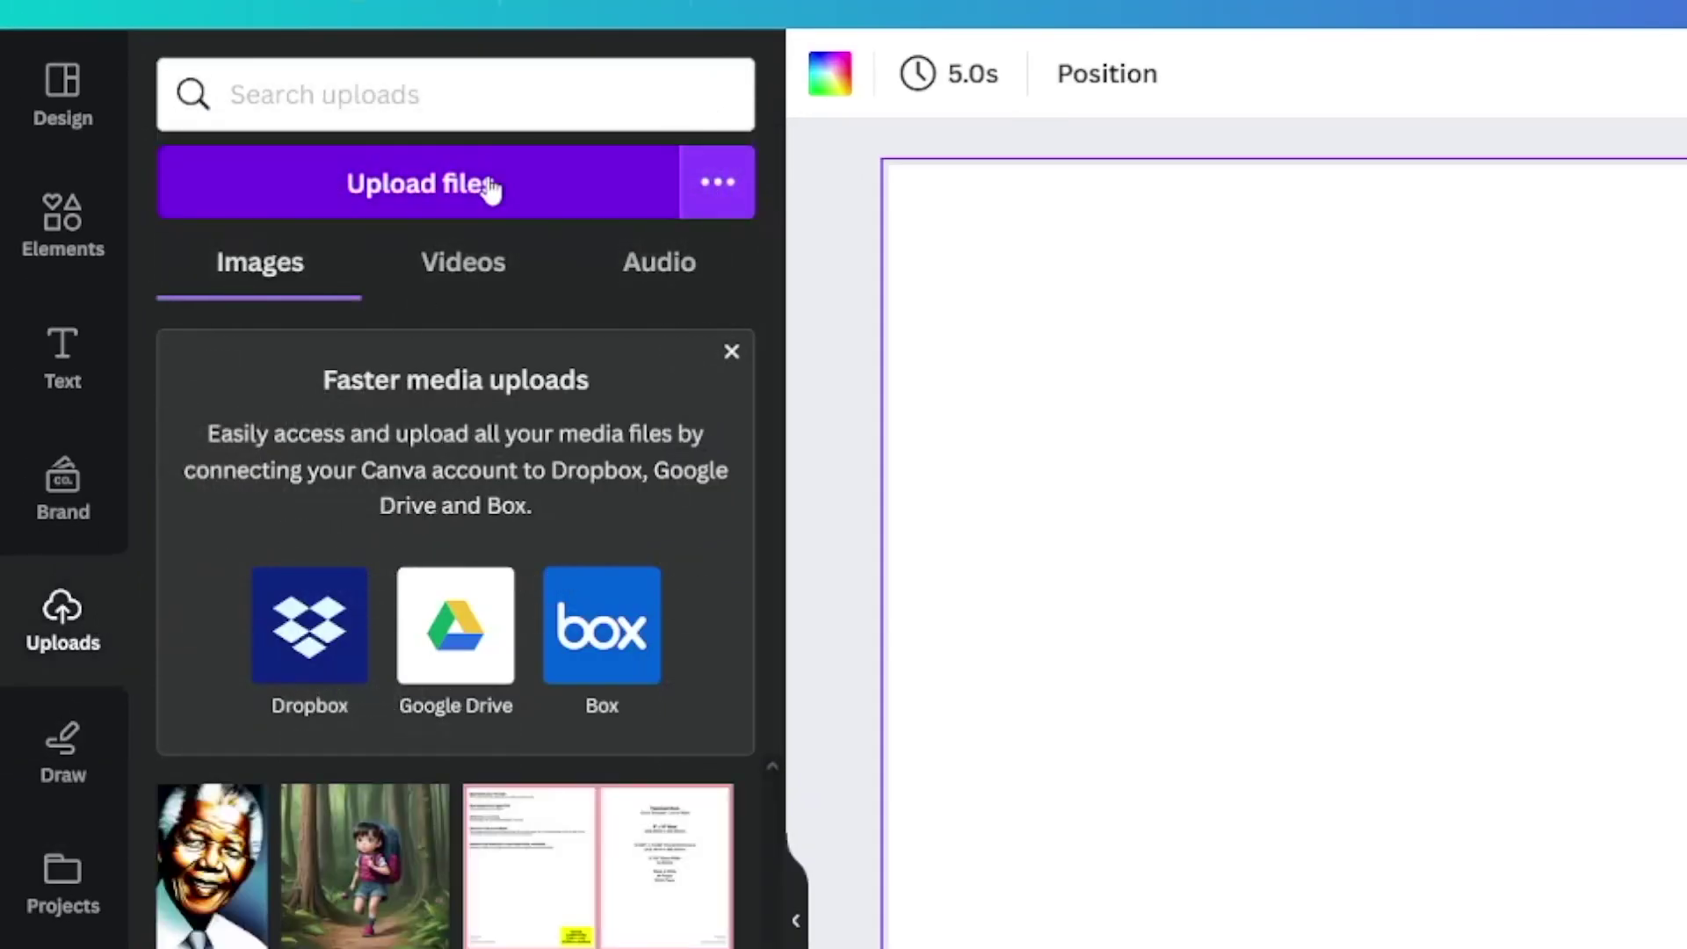
pyautogui.click(658, 275)
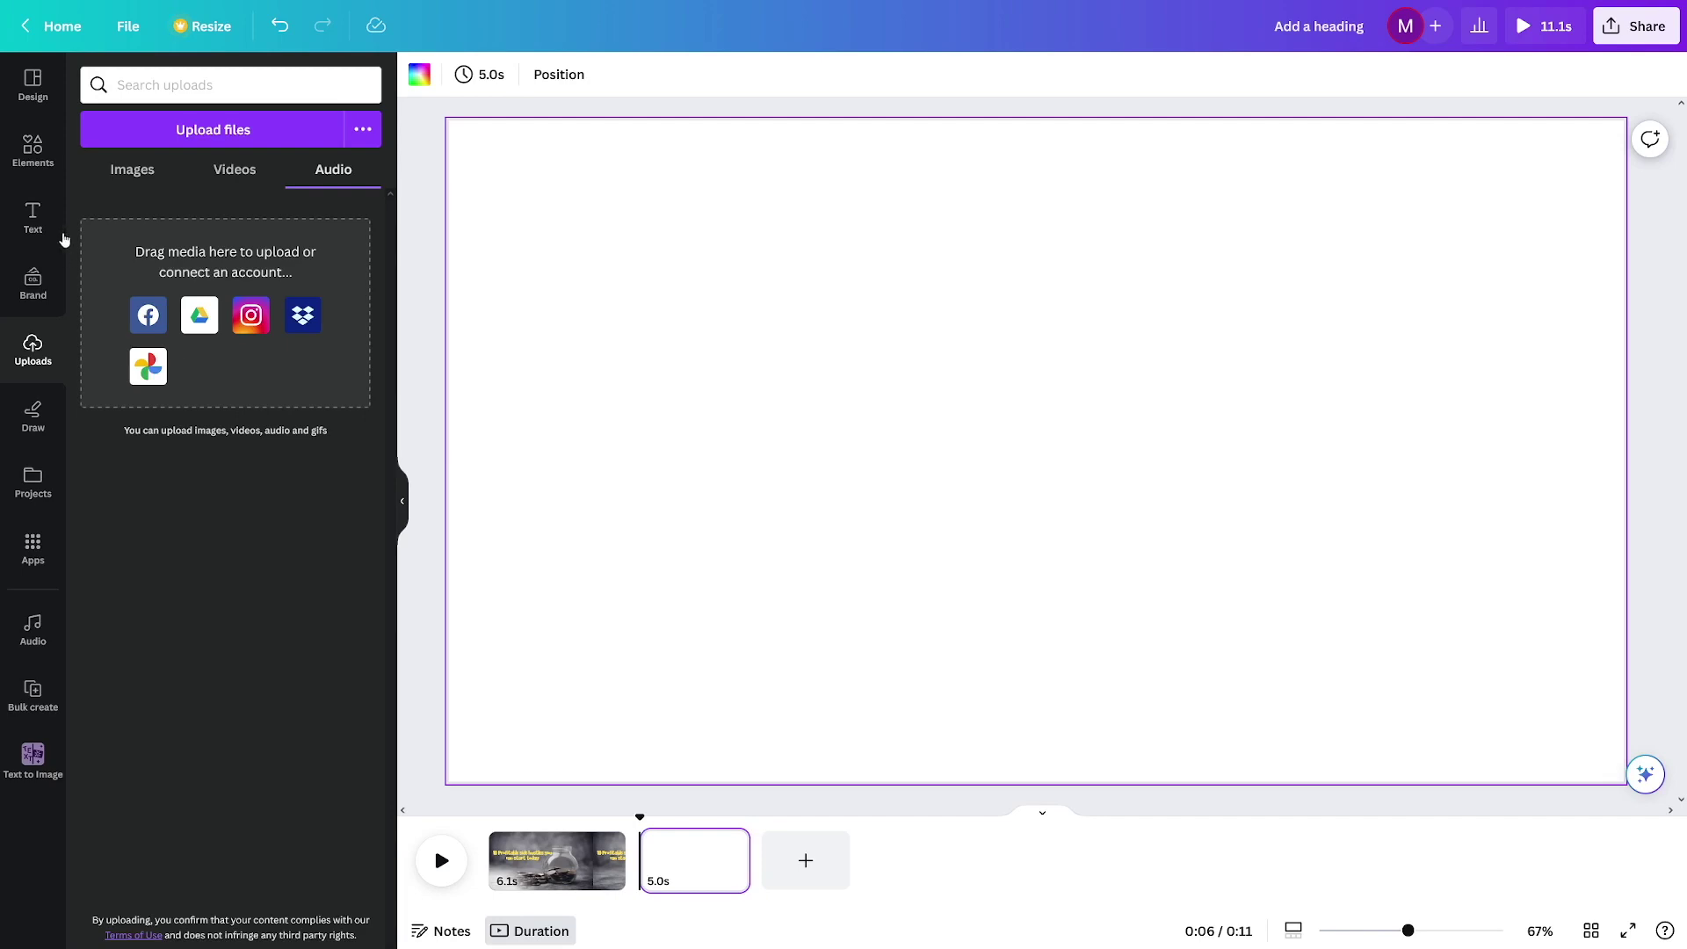
# - Place the banknote-stairs climbing money clip on page 2, bringing the video to 13.9s
pyautogui.click(31, 155)
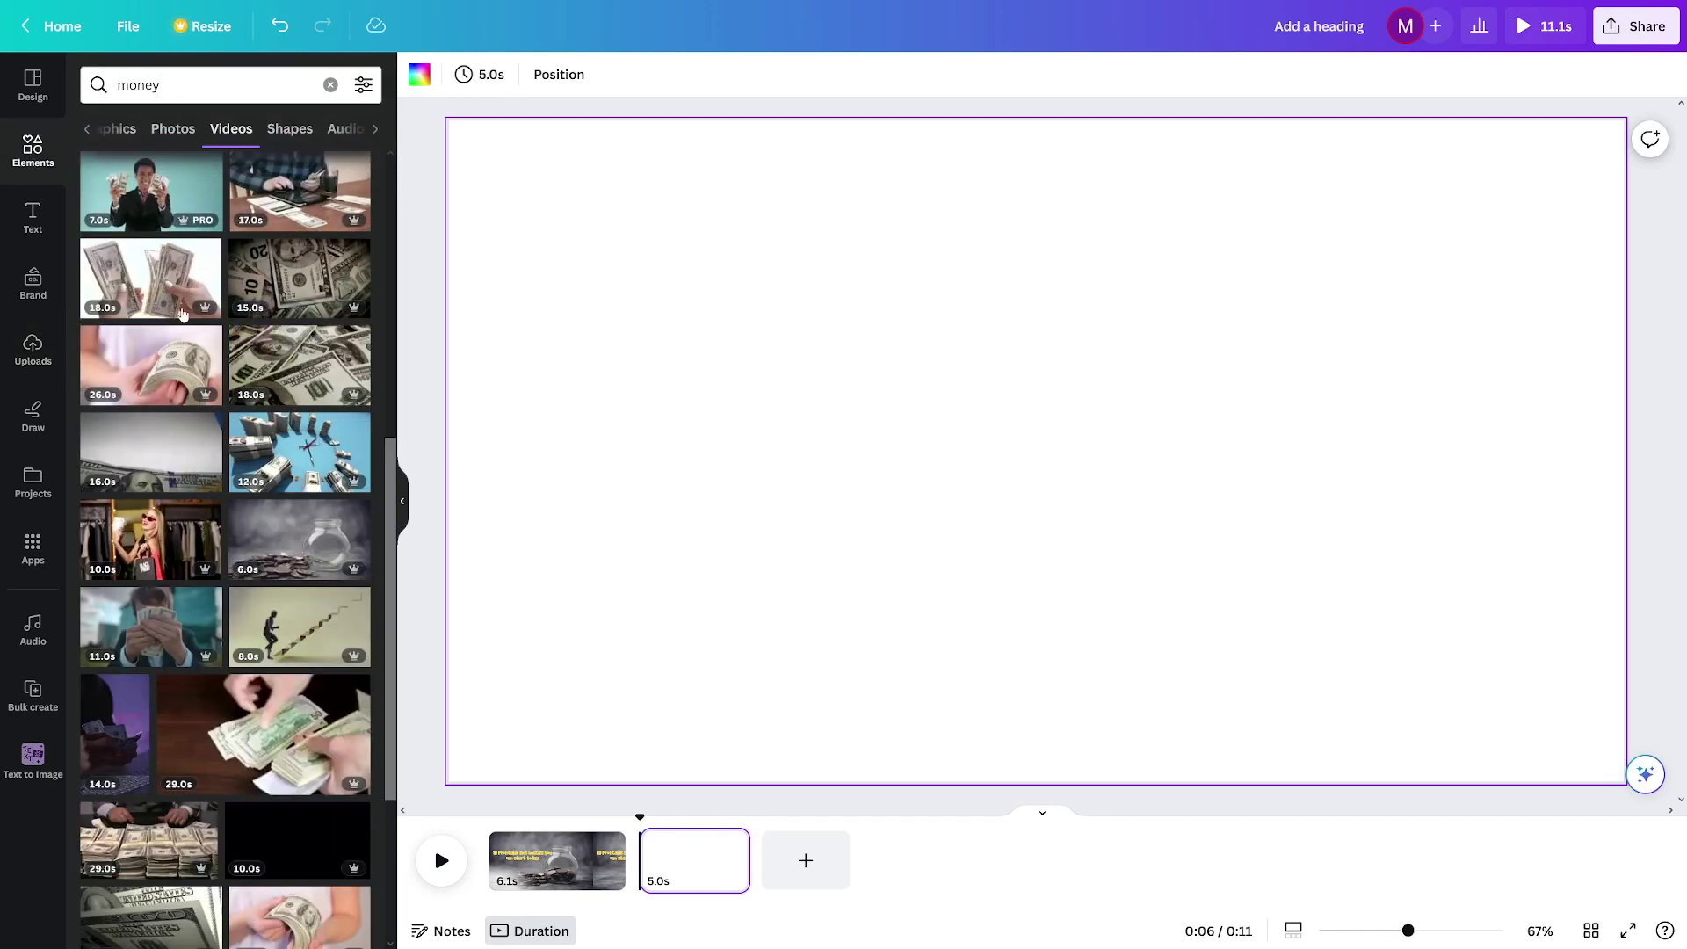
pyautogui.scroll(-4, 182, 314)
pyautogui.scroll(3, 252, 588)
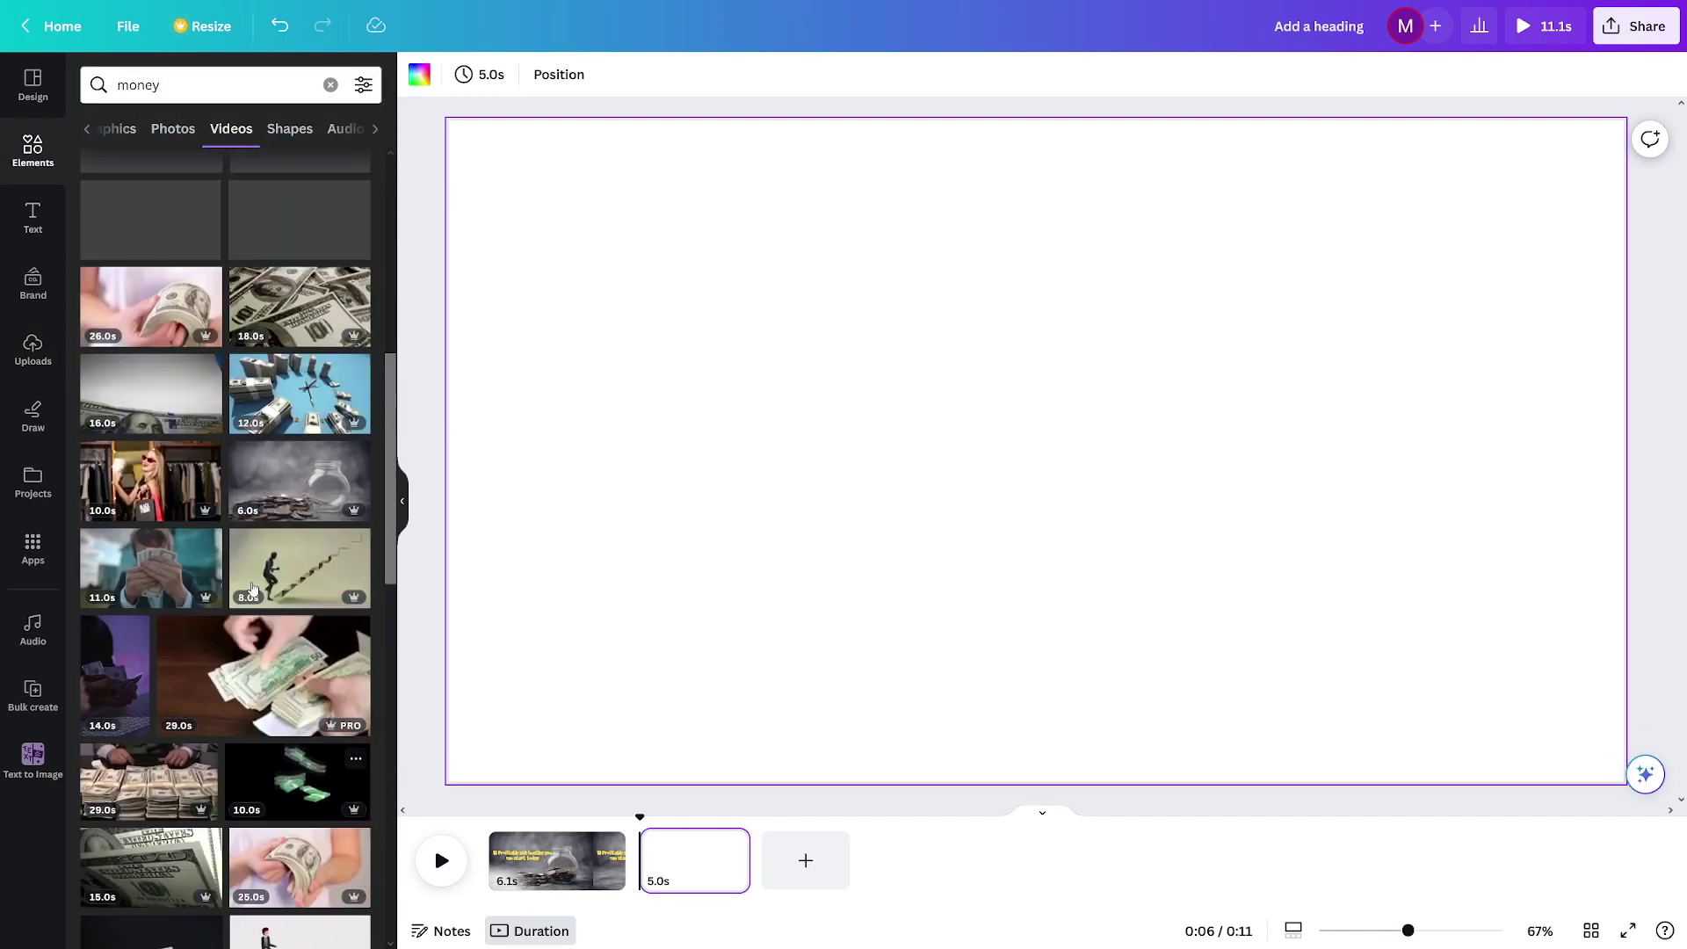
pyautogui.scroll(5, 263, 510)
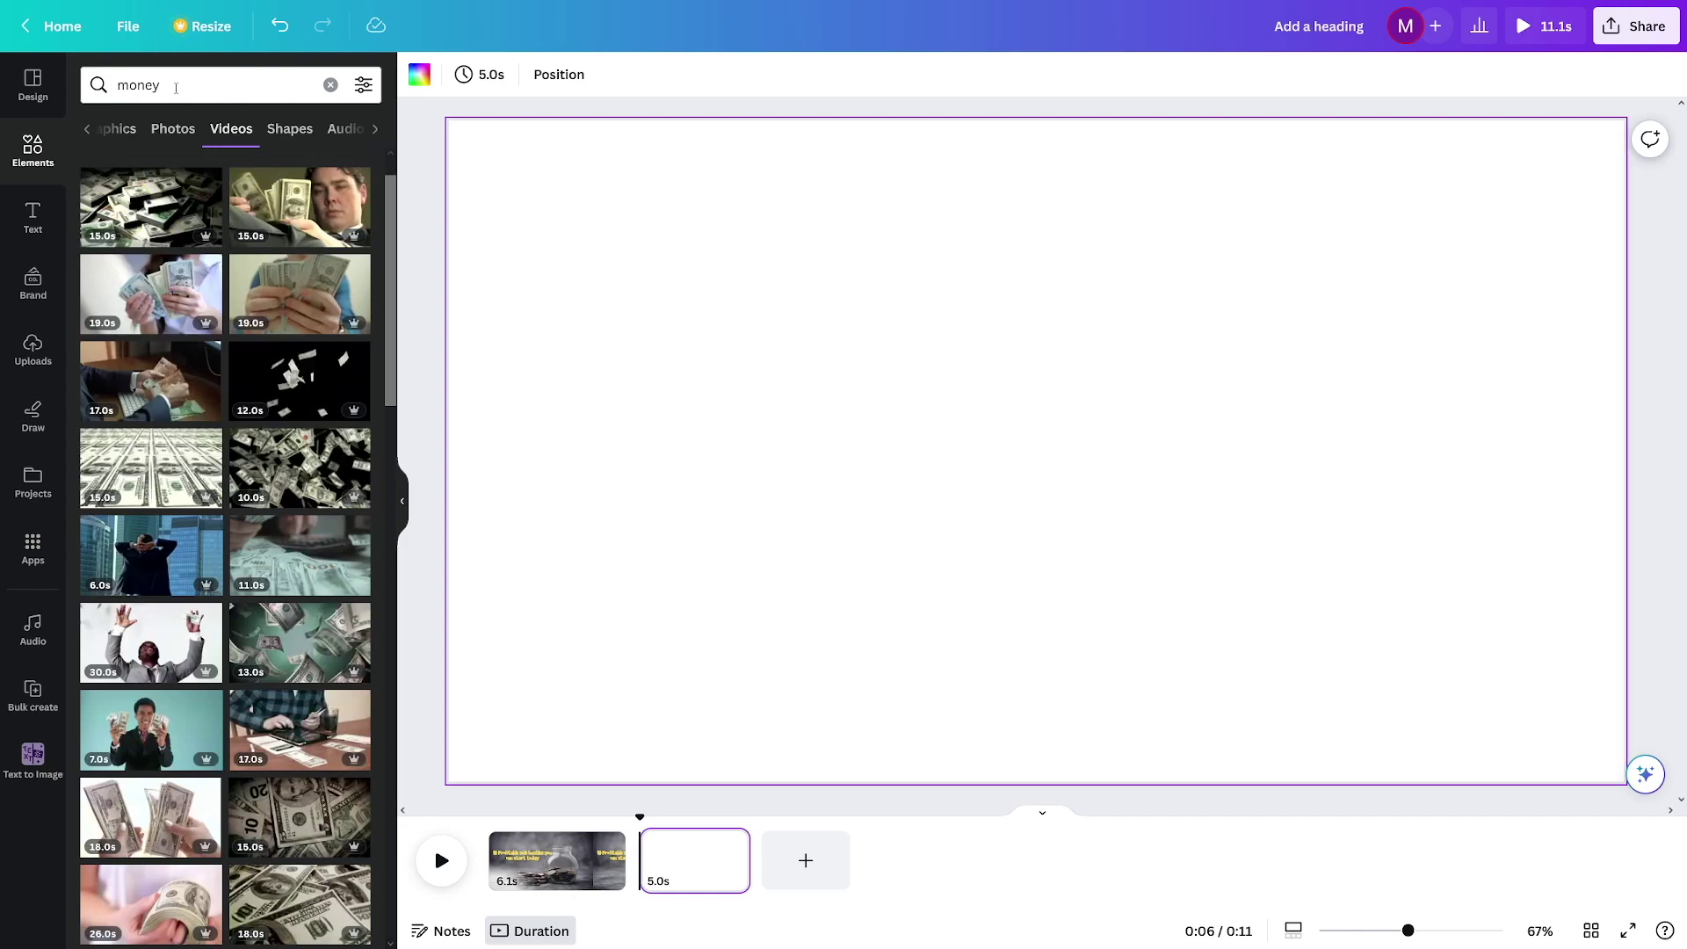
pyautogui.scroll(-6, 290, 499)
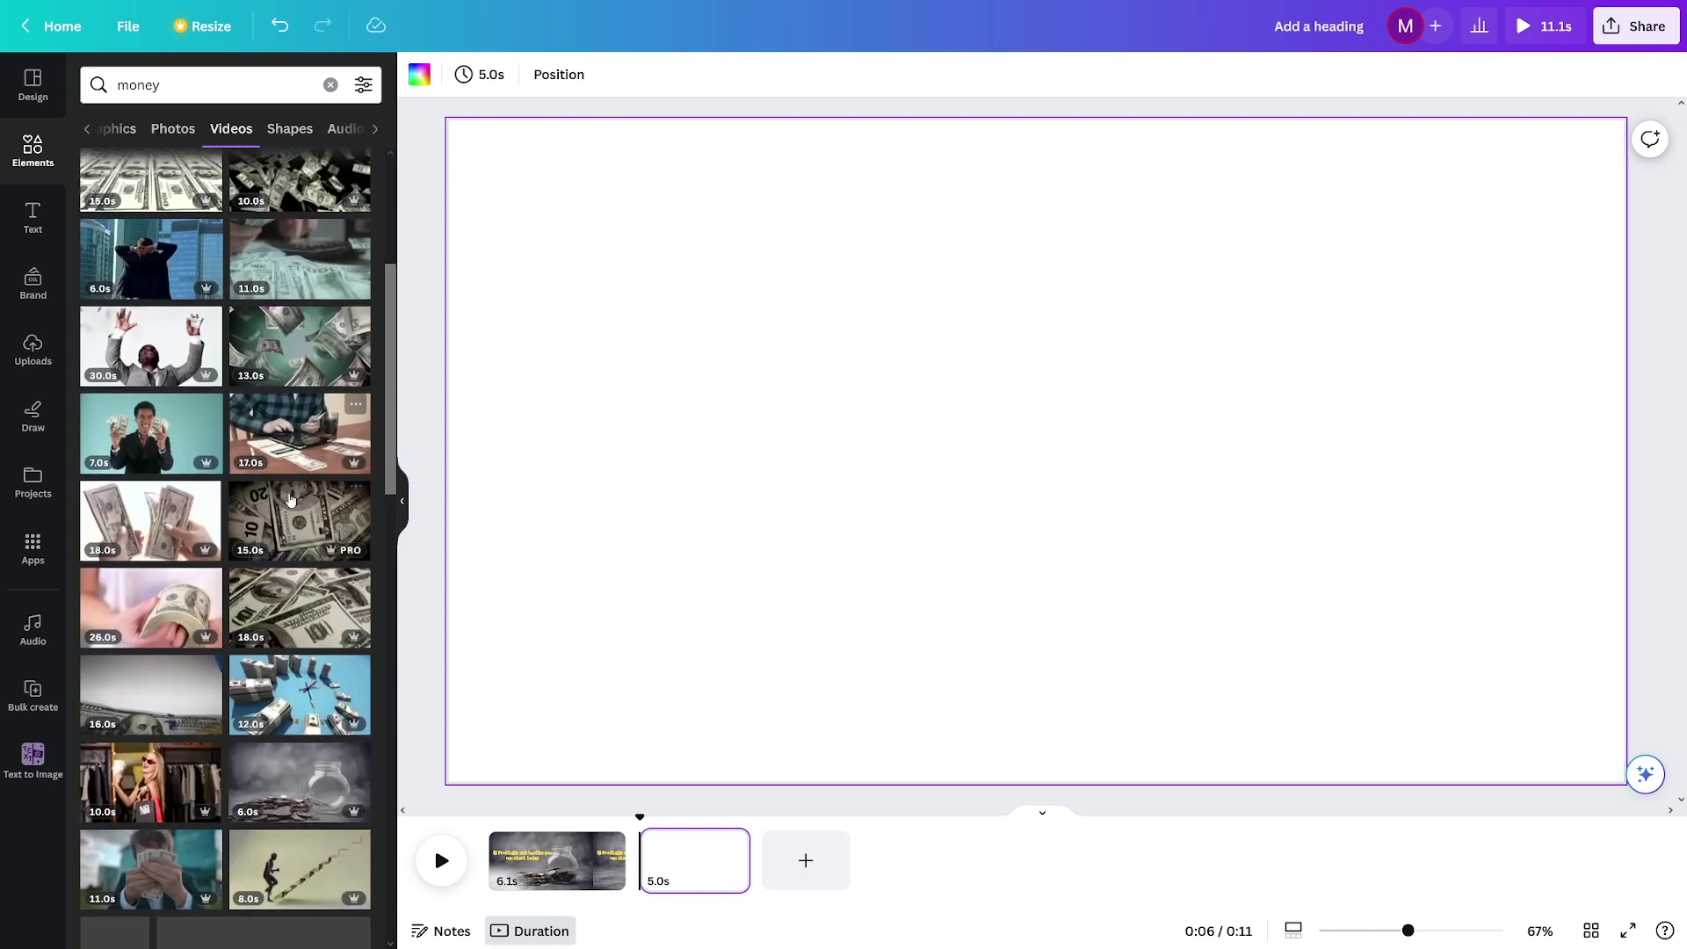
pyautogui.scroll(-1, 291, 497)
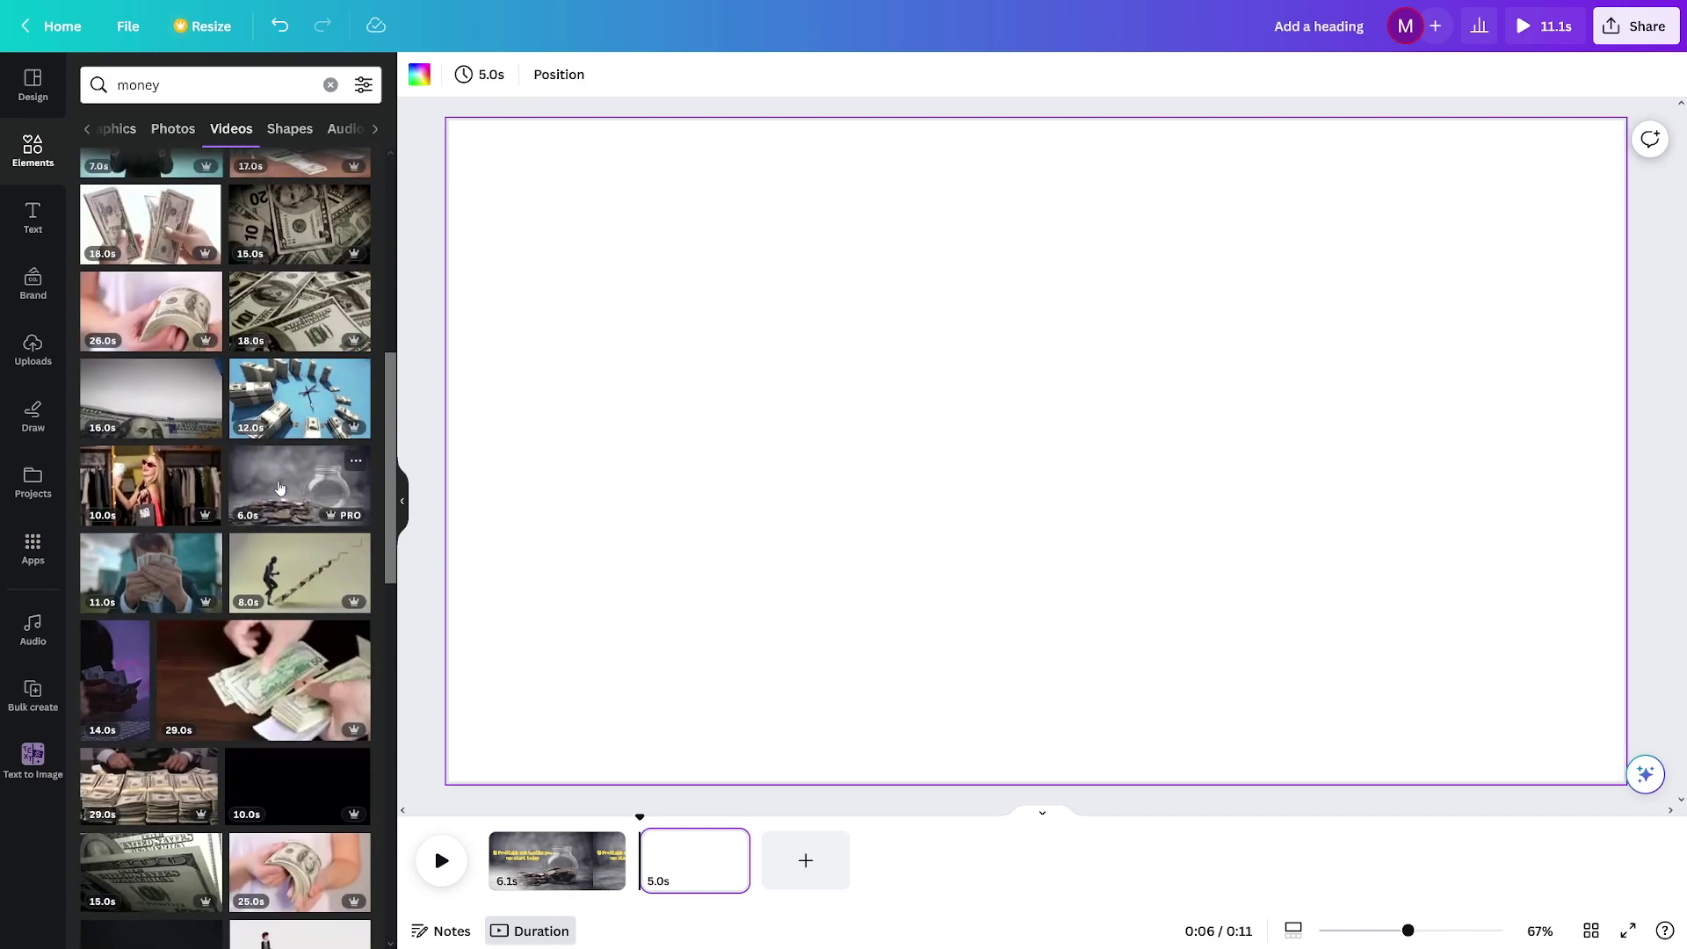
pyautogui.moveTo(268, 563); pyautogui.dragTo(479, 298)
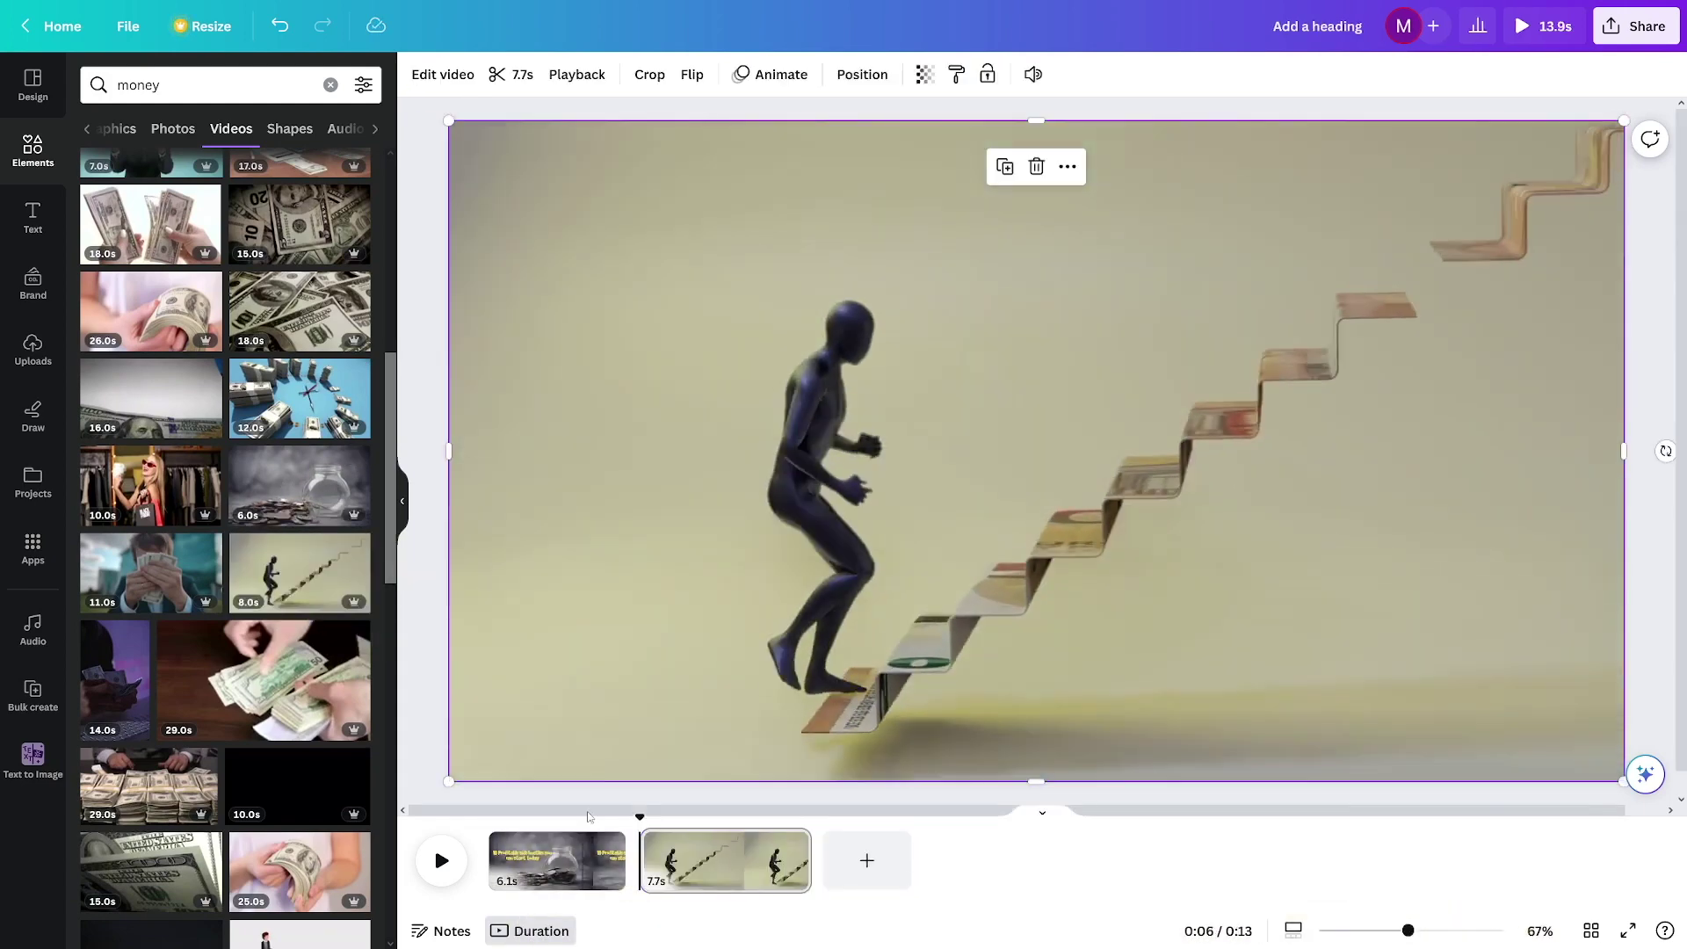
# - Preview playback from 0:04 in the first clip
pyautogui.click(580, 795)
pyautogui.click(583, 818)
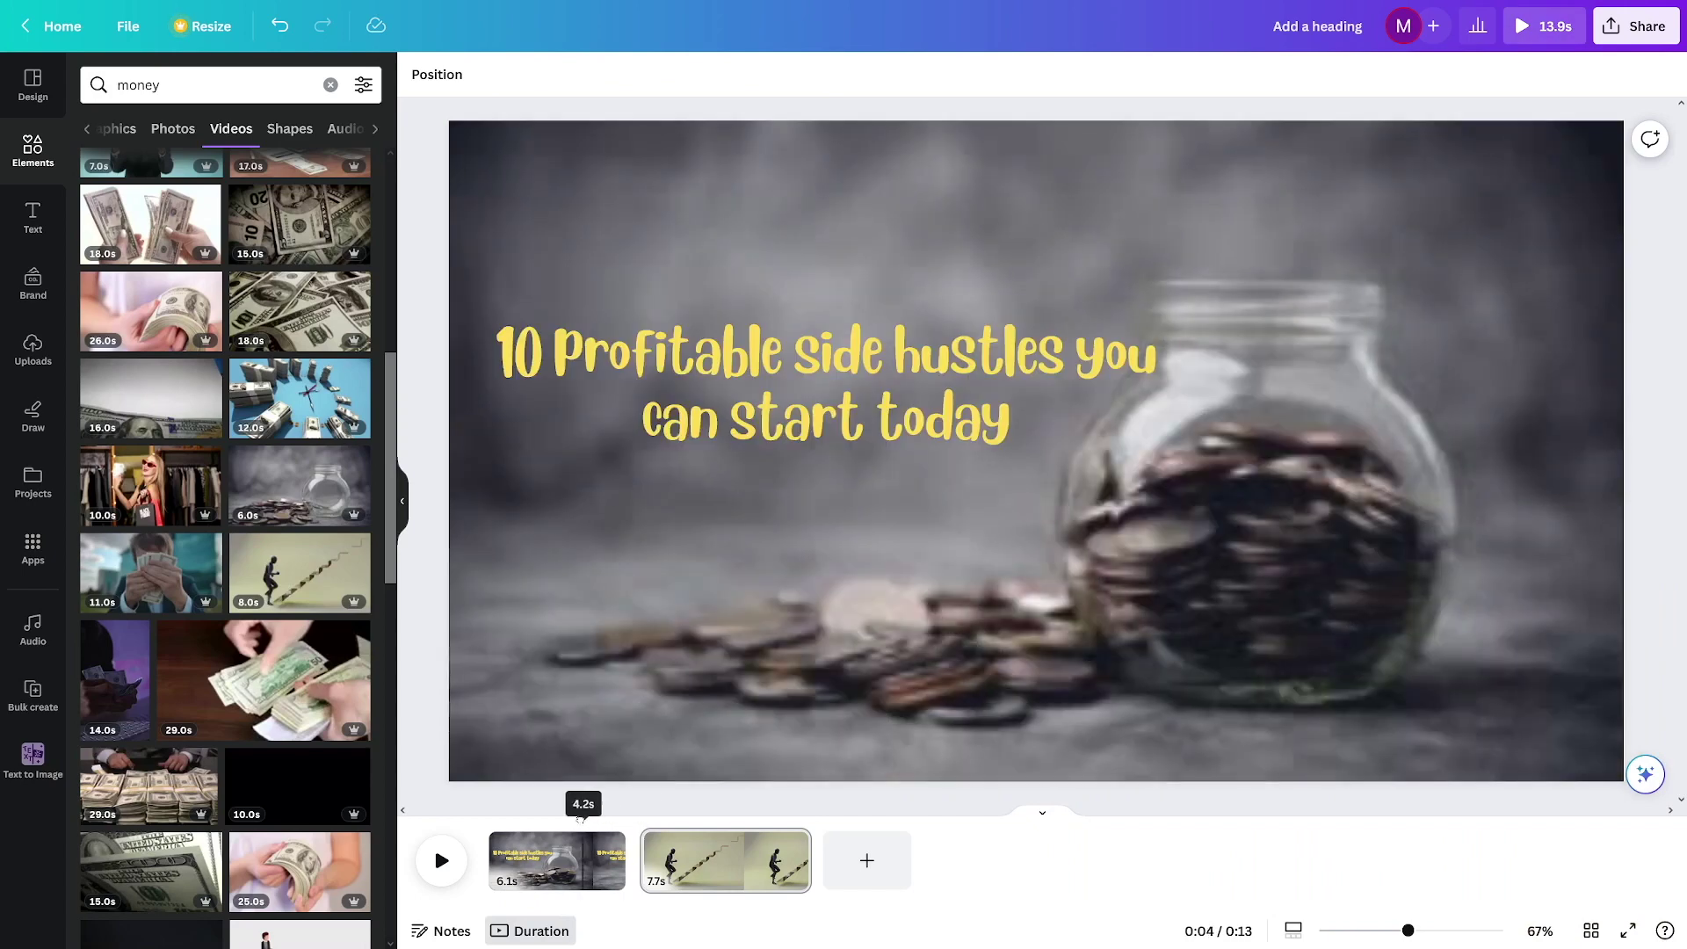
pyautogui.click(441, 866)
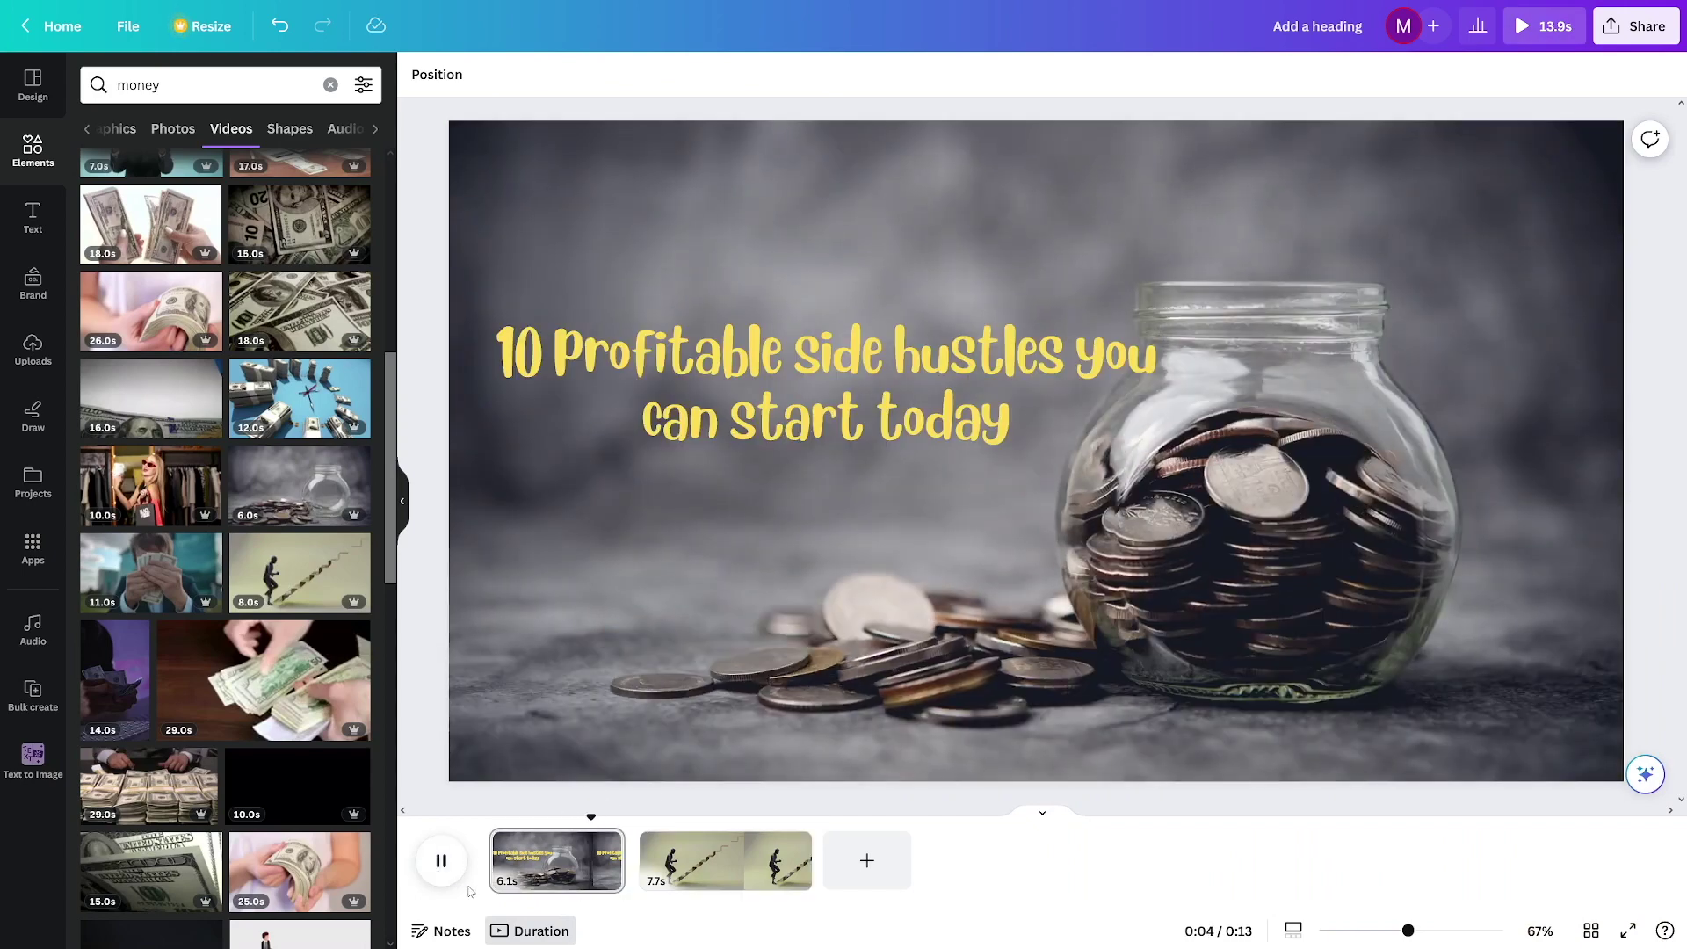